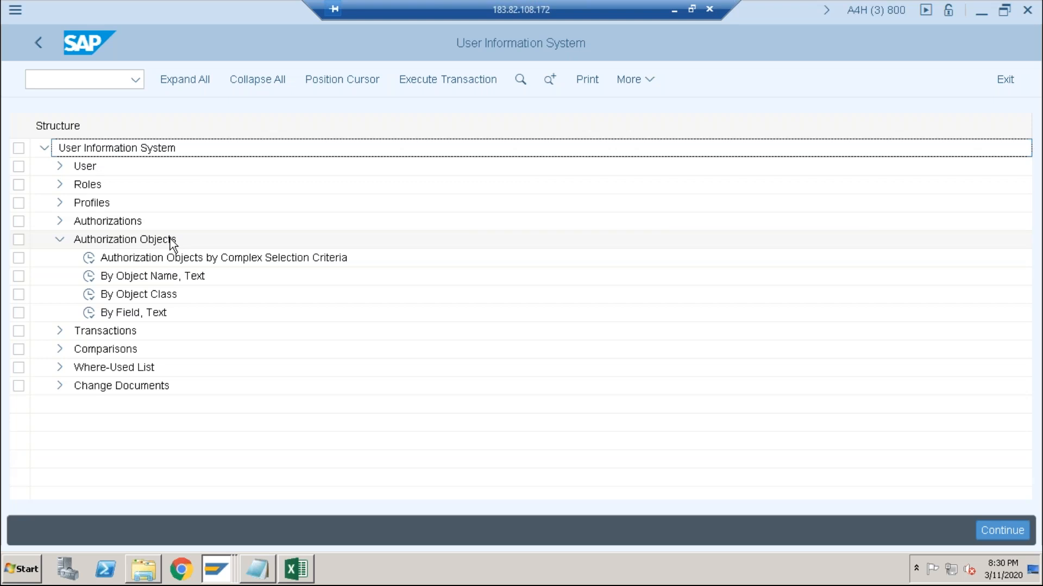
- Open the user report With Critical Authorizations from the User Information System
click(58, 242)
click(59, 170)
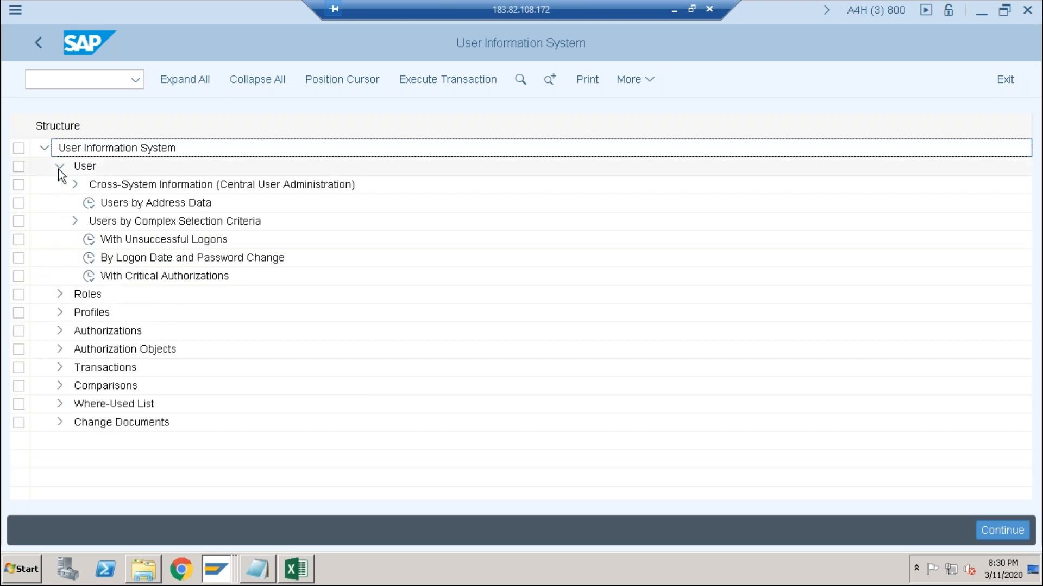
click(71, 221)
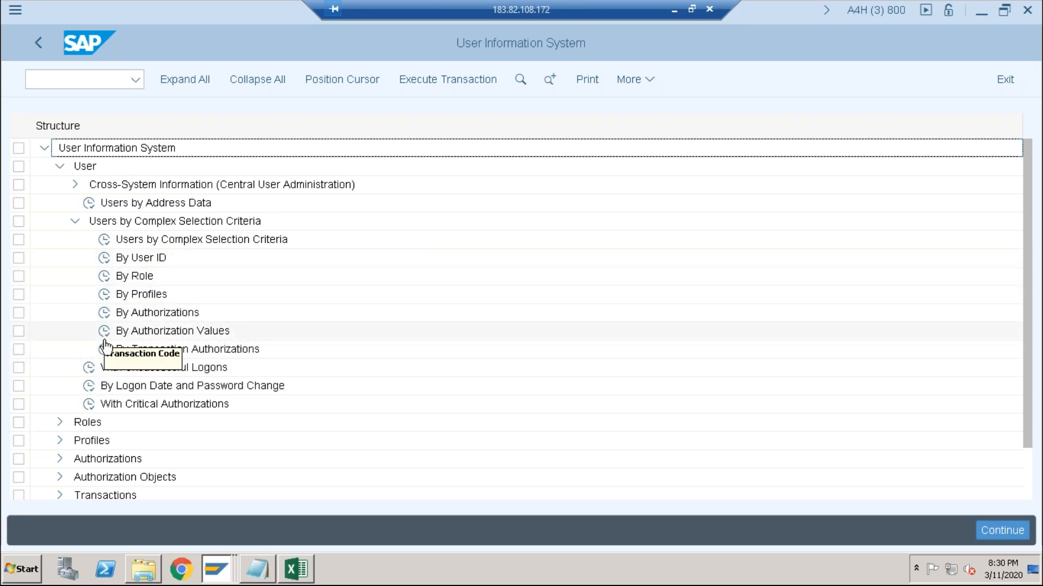
double_click(91, 413)
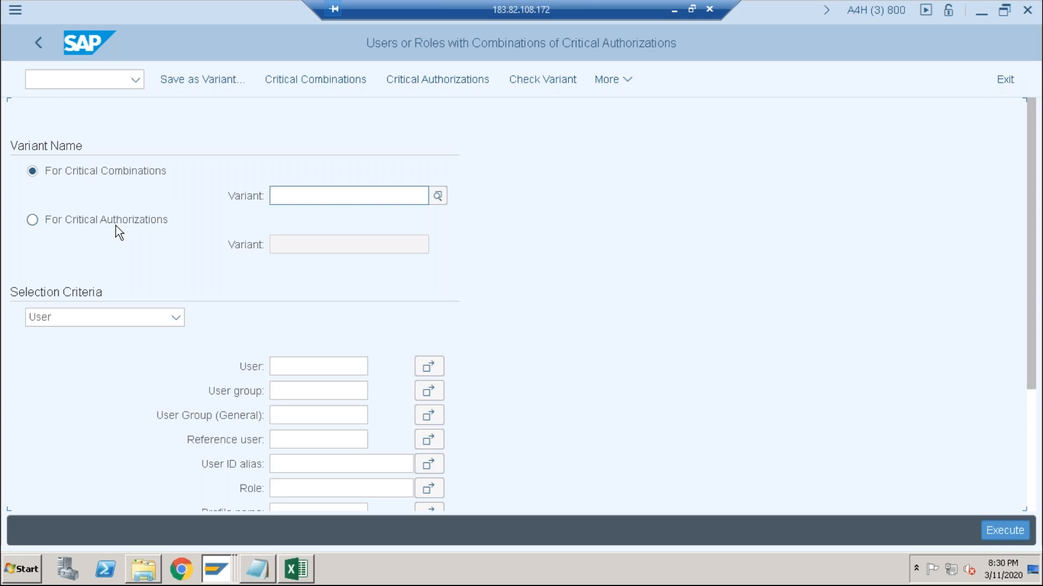
- Run the report for critical authorizations with variant SAP_RSUSR009, and return to the selection screen
click(295, 196)
click(60, 222)
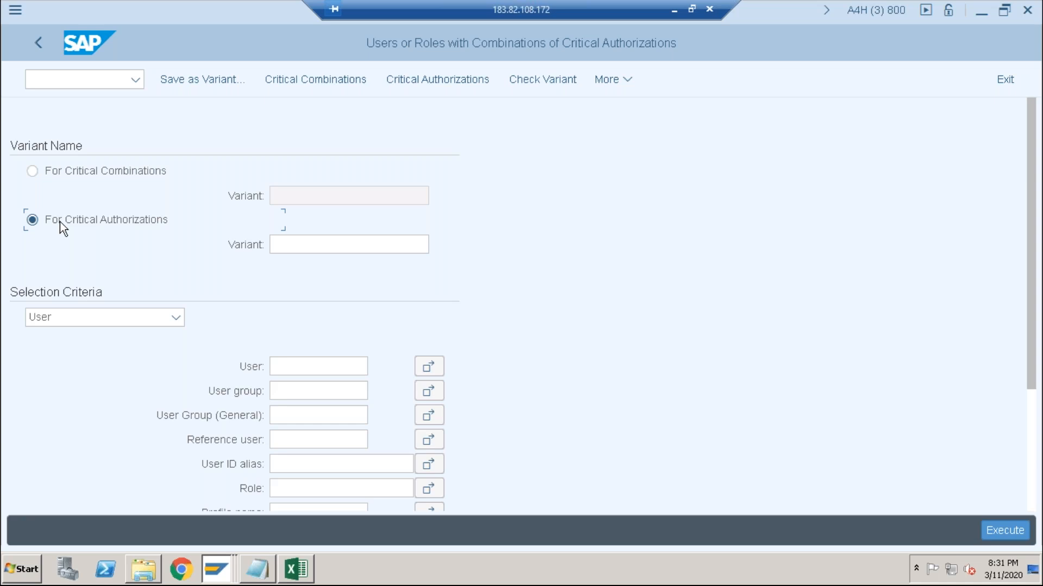
click(288, 245)
text(sap)
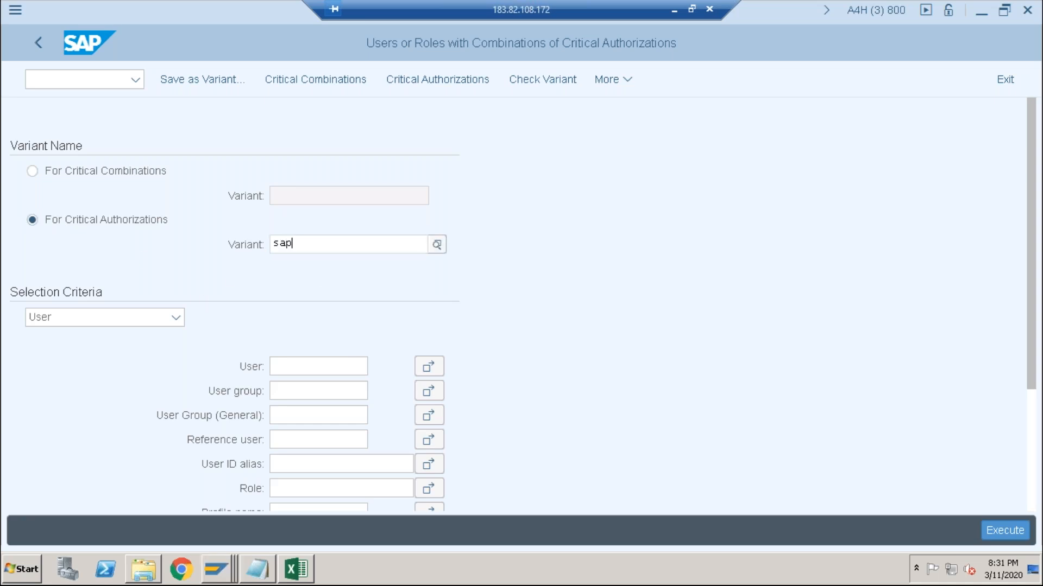
text(_)
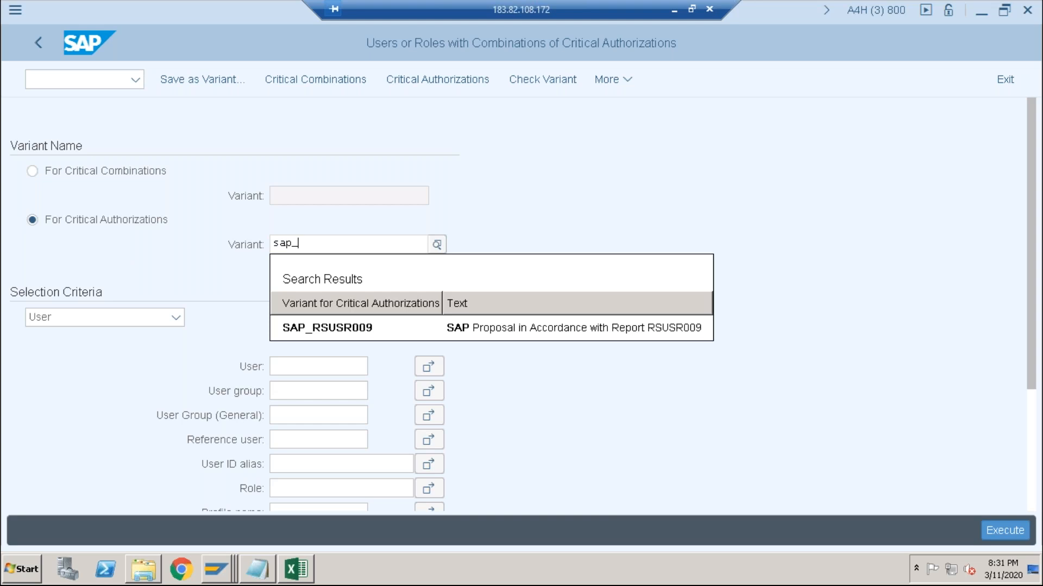
click(338, 331)
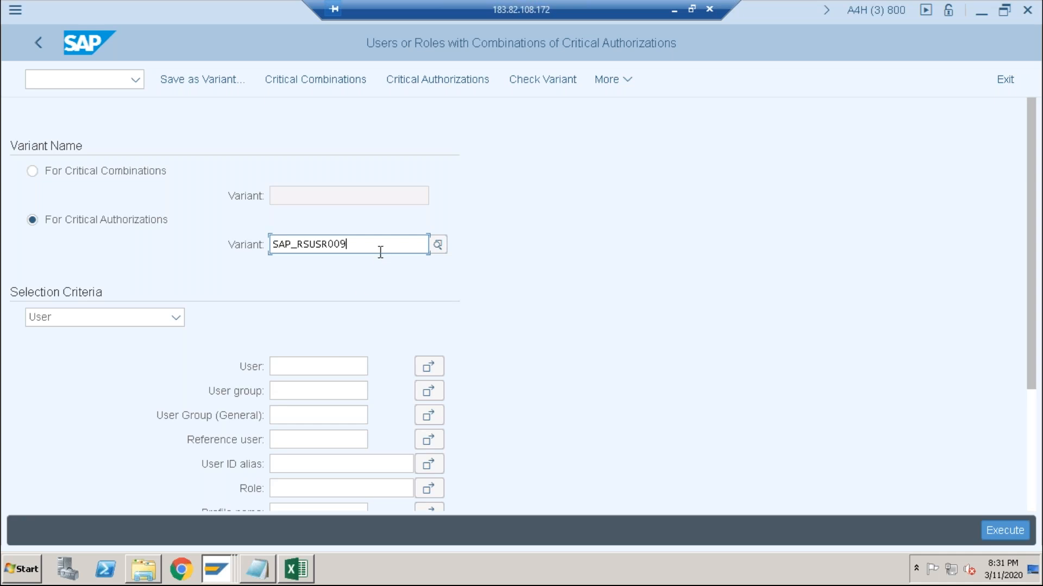
key(BackSpace)
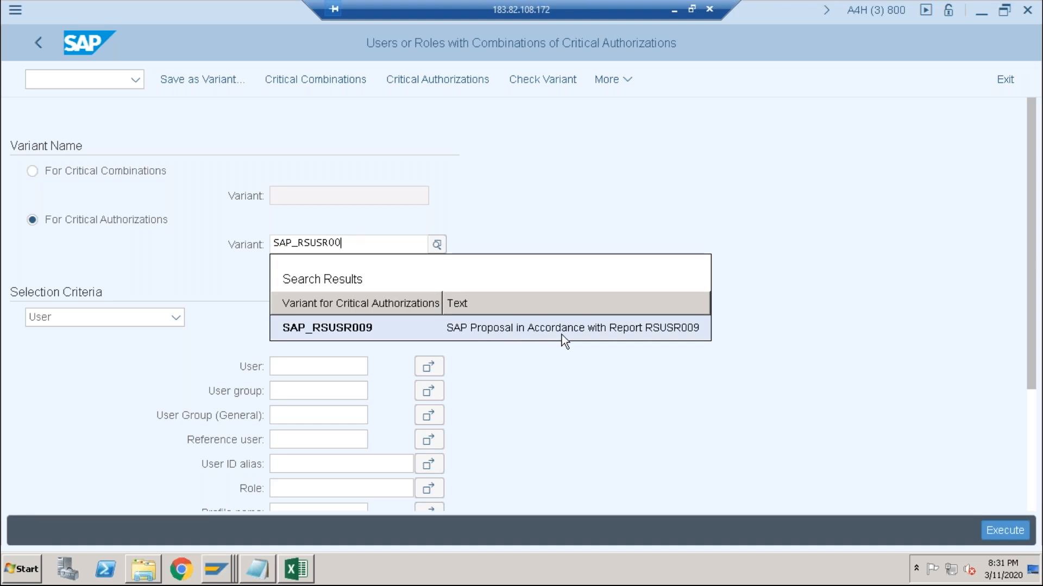
click(667, 337)
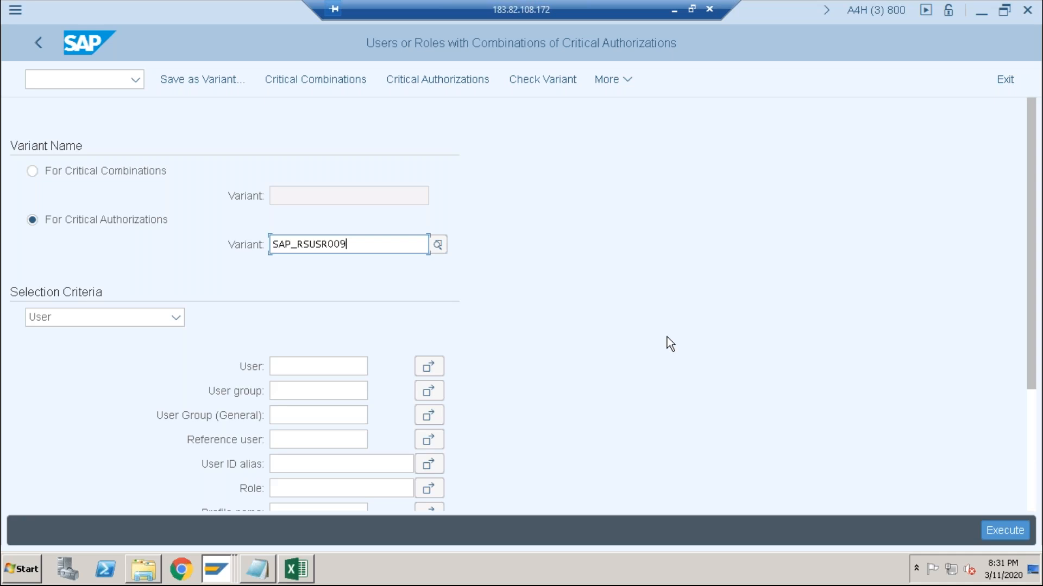
key(F8)
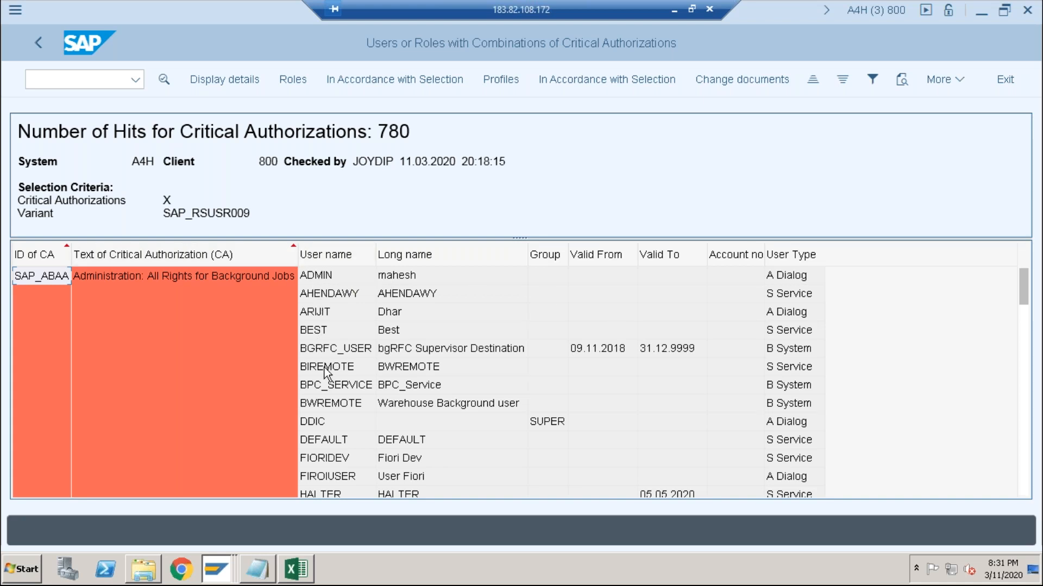
click(36, 45)
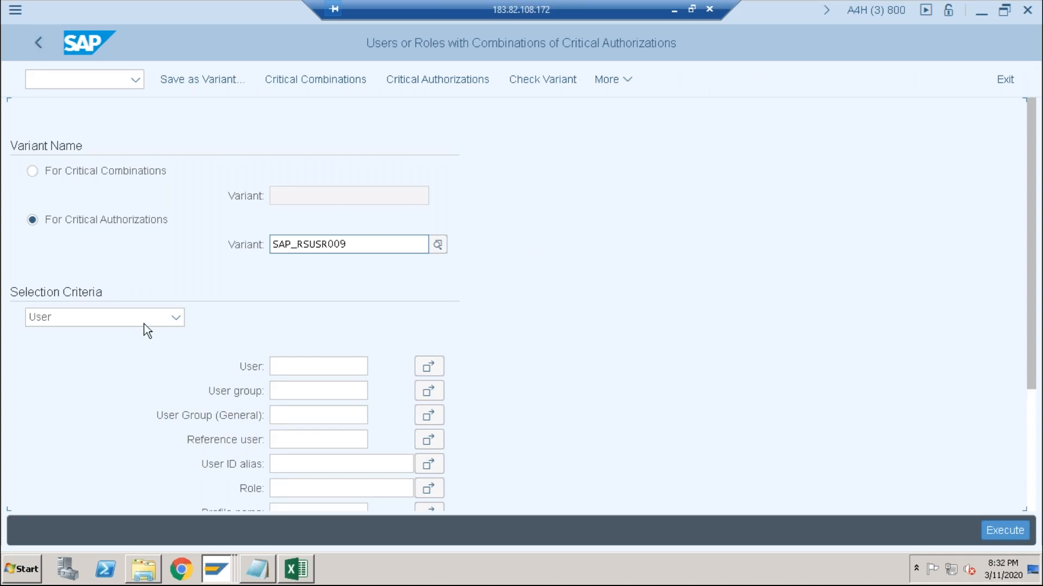
click(176, 317)
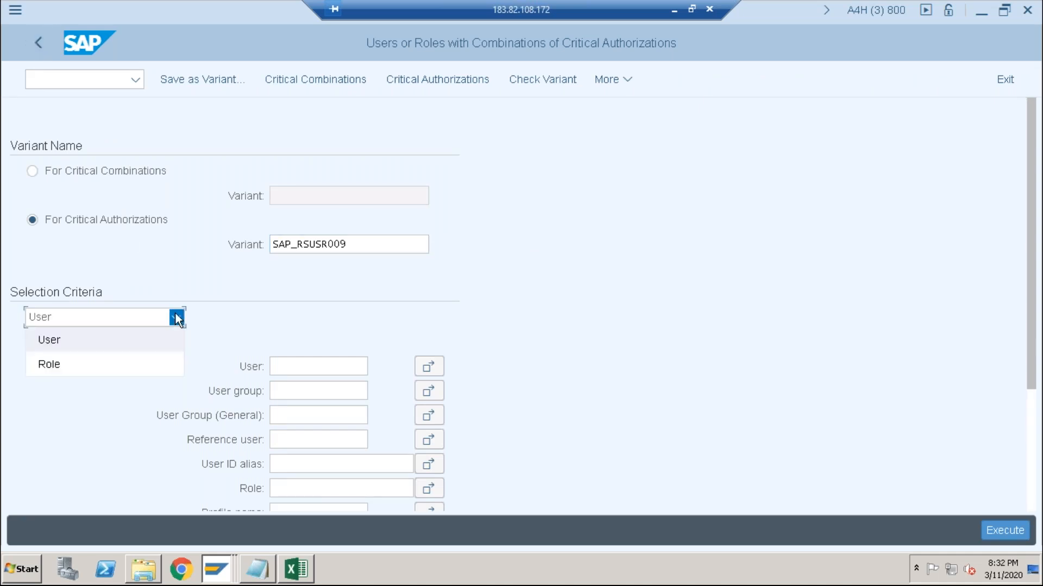
click(175, 318)
click(29, 166)
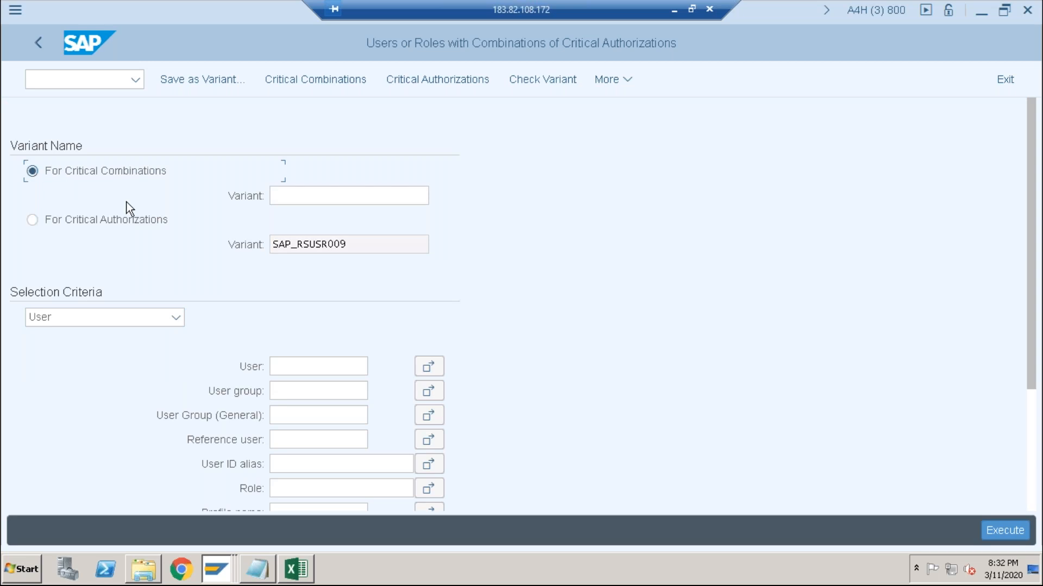
click(32, 221)
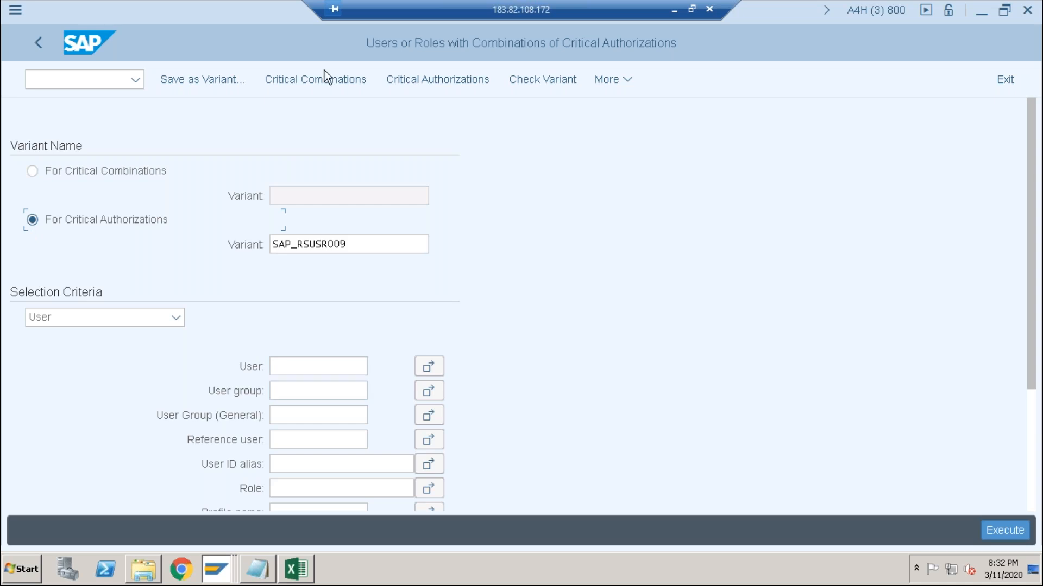
- Open the maintenance view for critical authorizations and display the authorization IDs assigned to variant SAP_RSUSR009
click(420, 87)
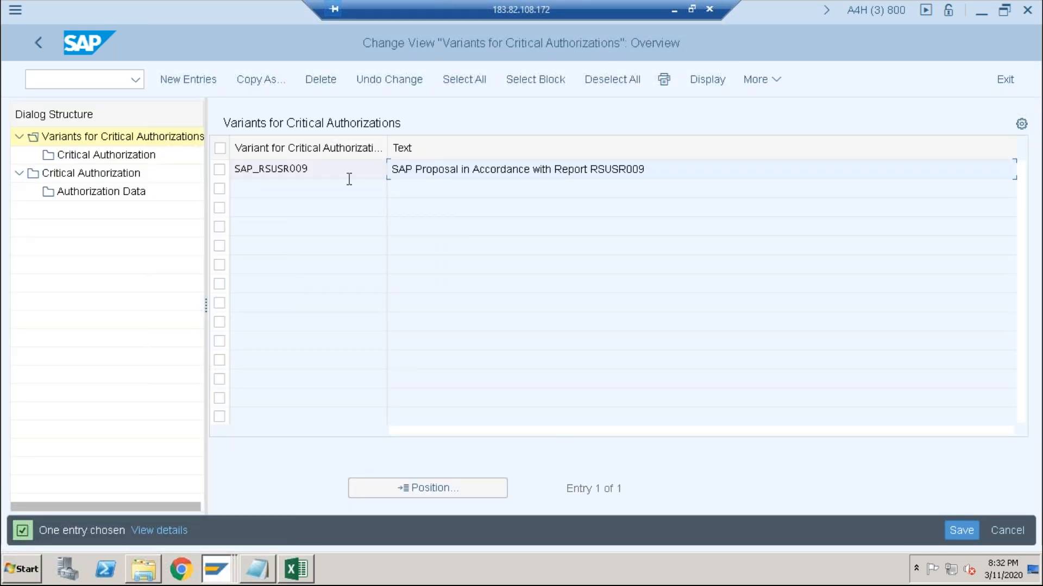
click(220, 170)
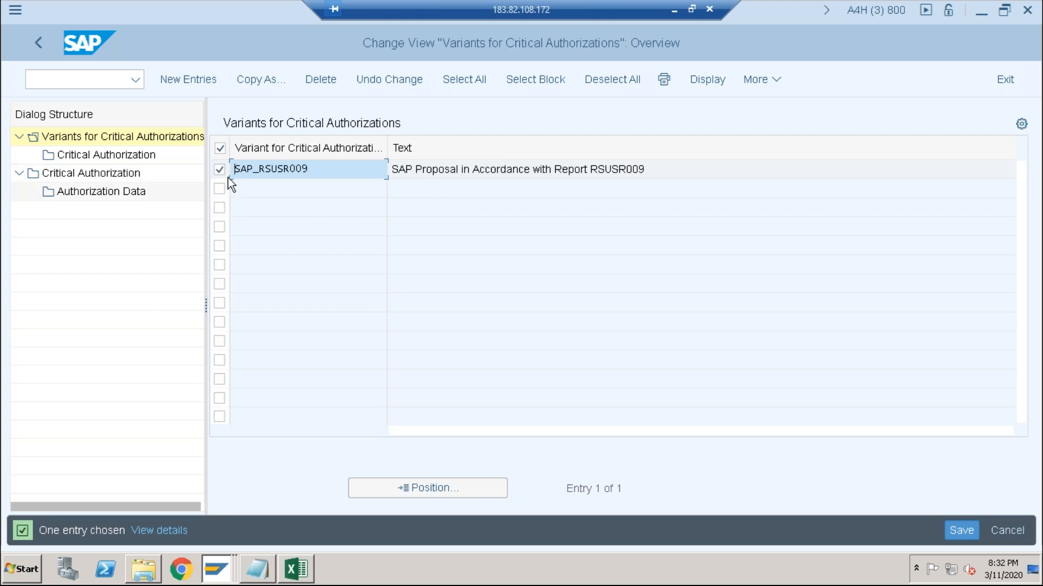
click(421, 175)
click(54, 154)
double_click(54, 154)
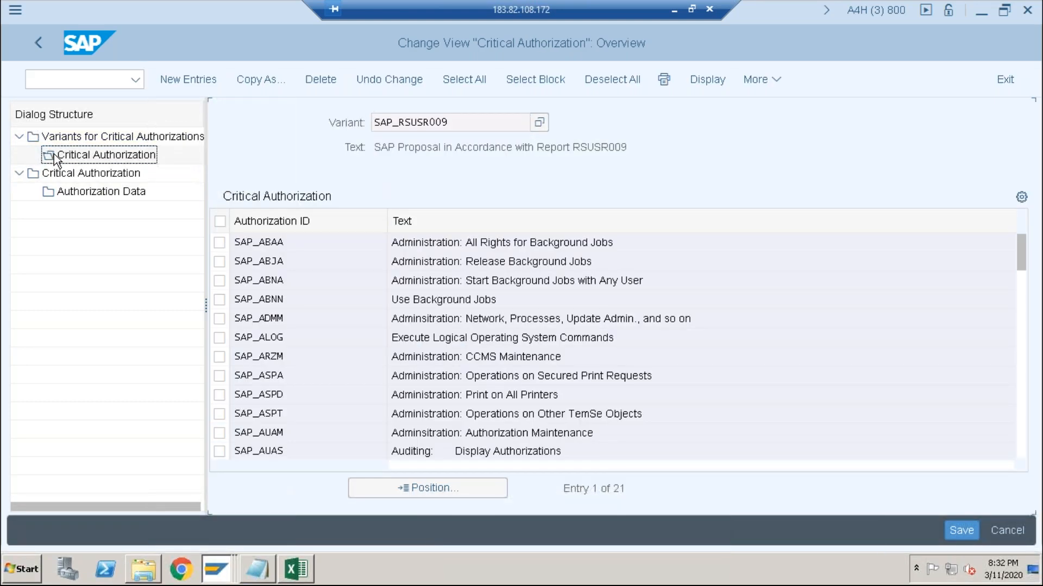
double_click(54, 155)
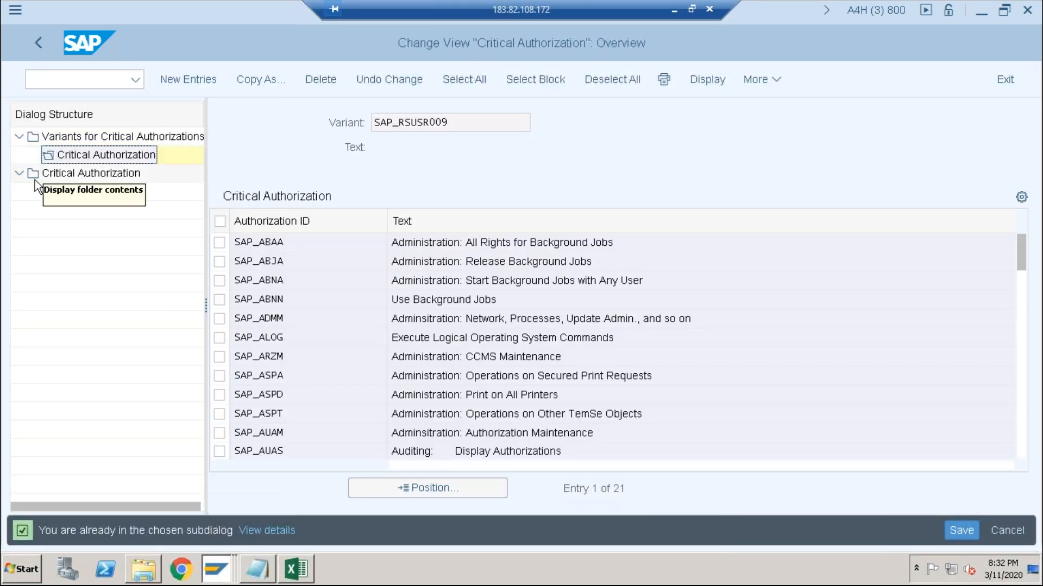
click(21, 139)
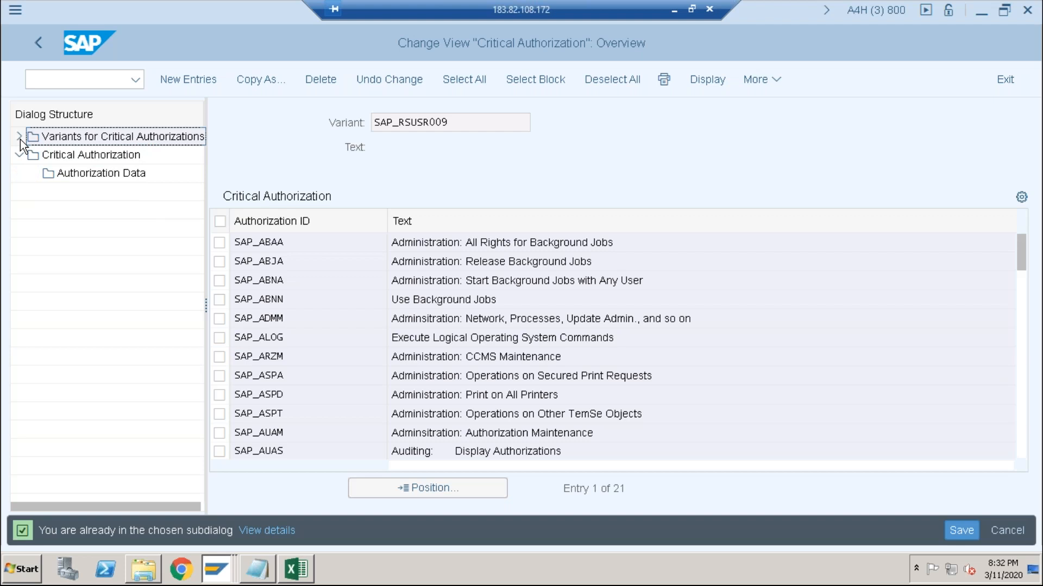
double_click(54, 174)
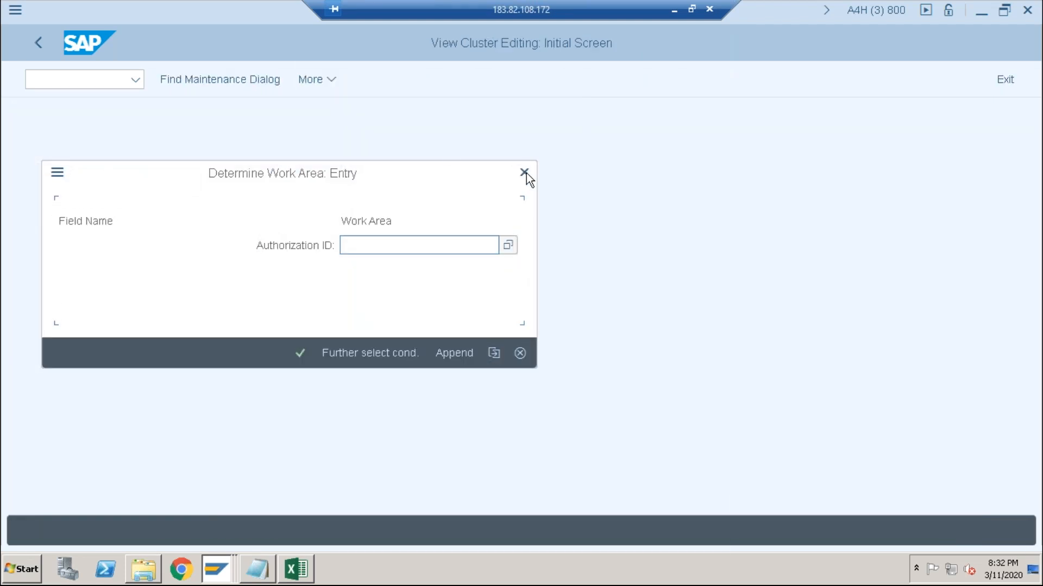
click(524, 173)
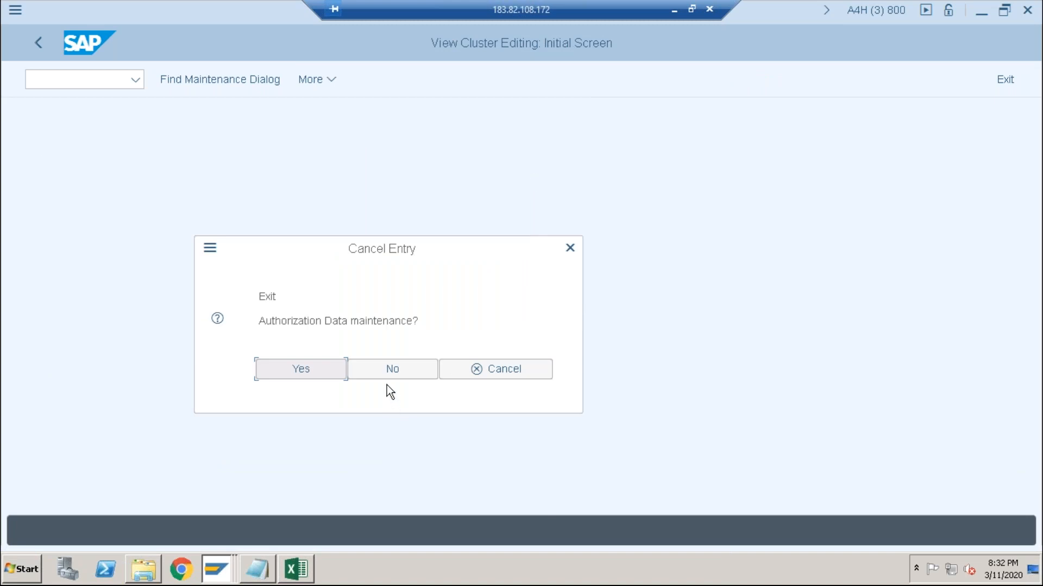
click(392, 369)
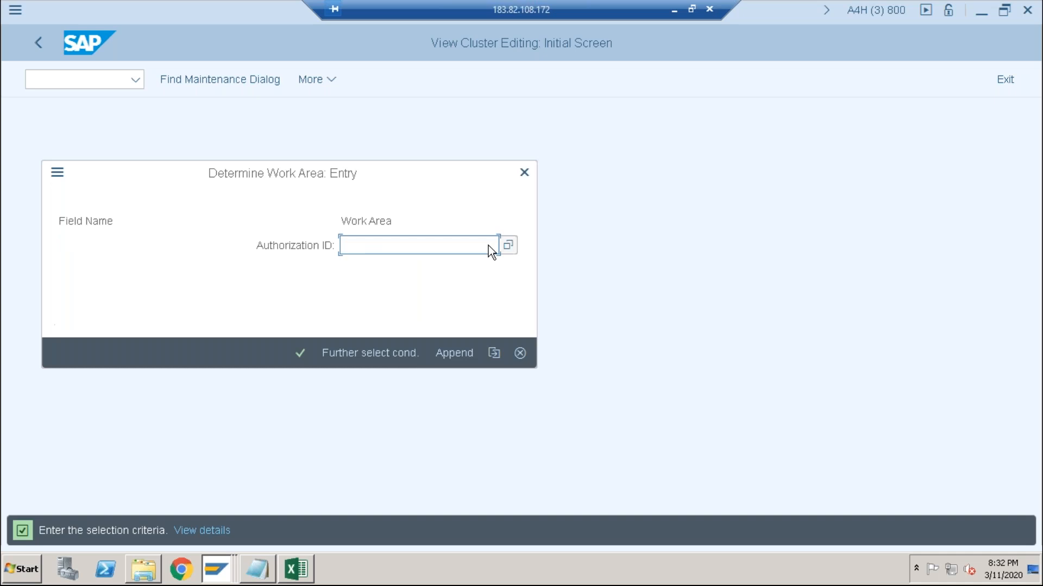
click(524, 174)
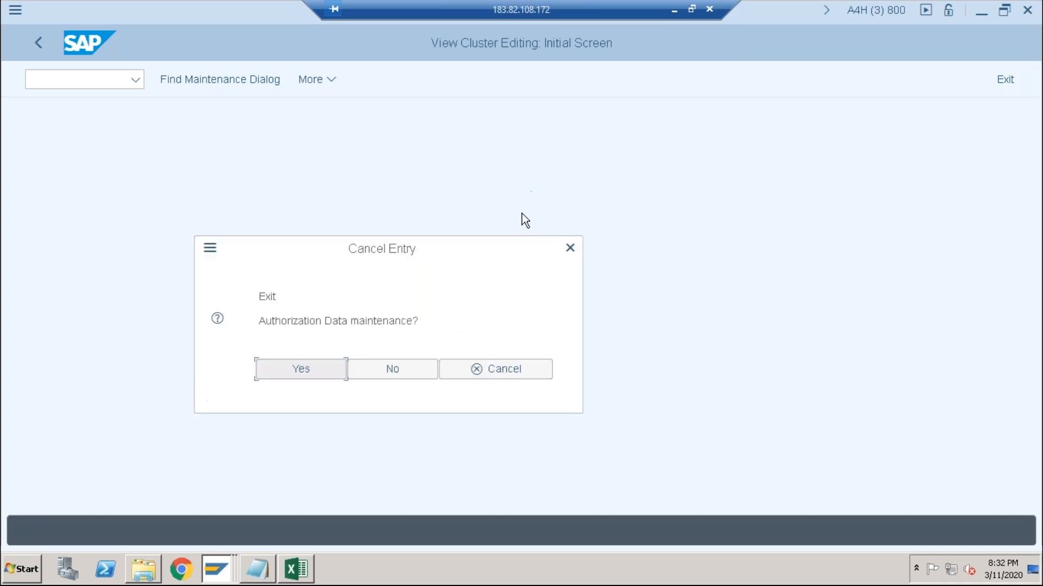
click(488, 374)
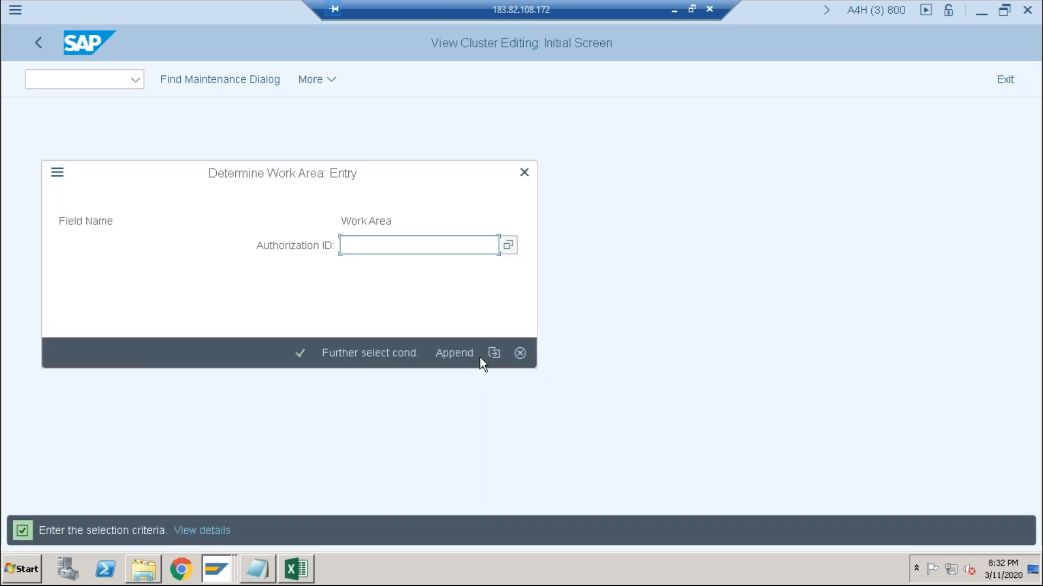
click(518, 351)
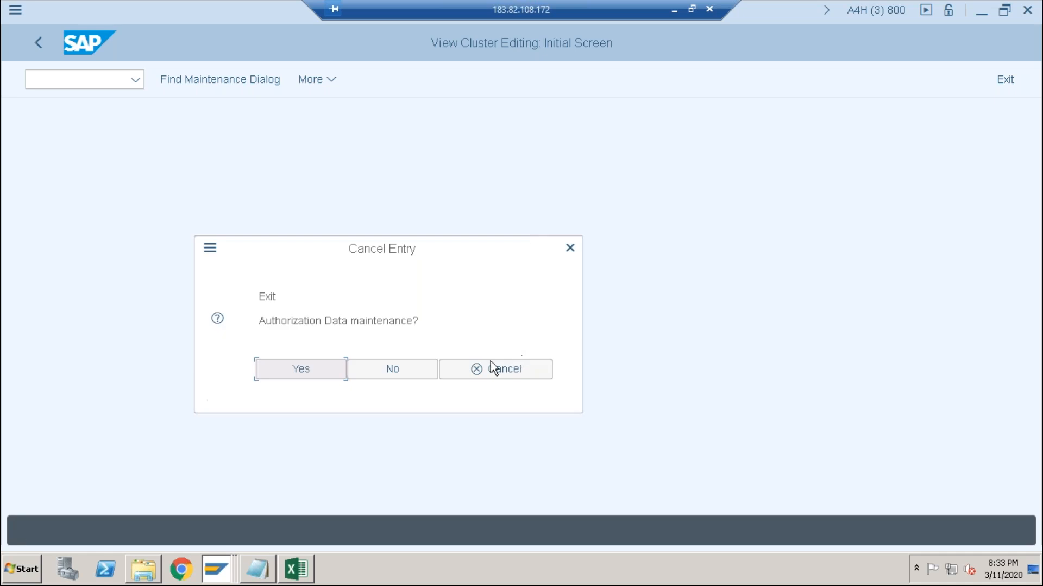
click(413, 369)
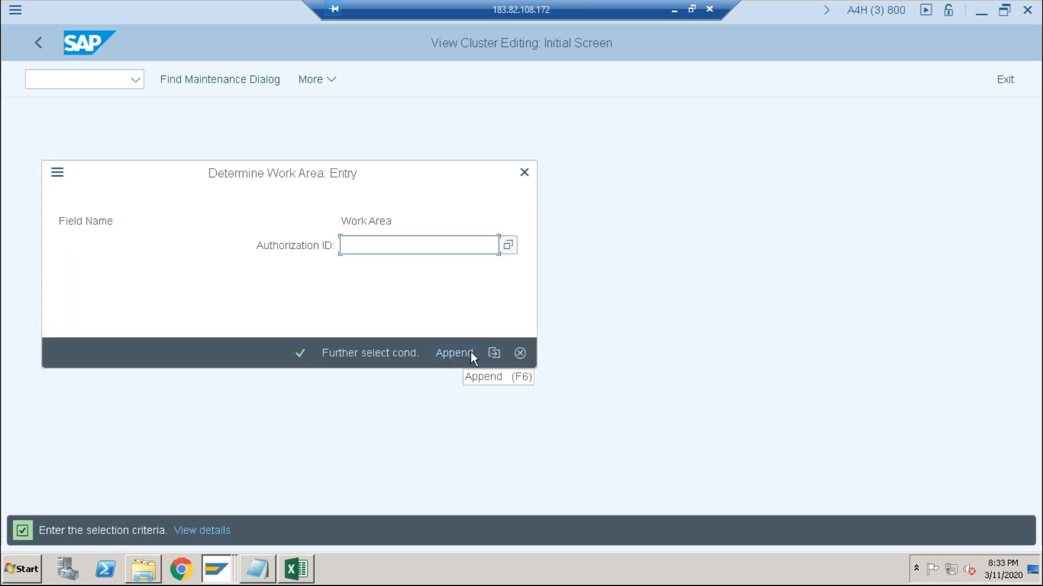
click(511, 357)
click(520, 354)
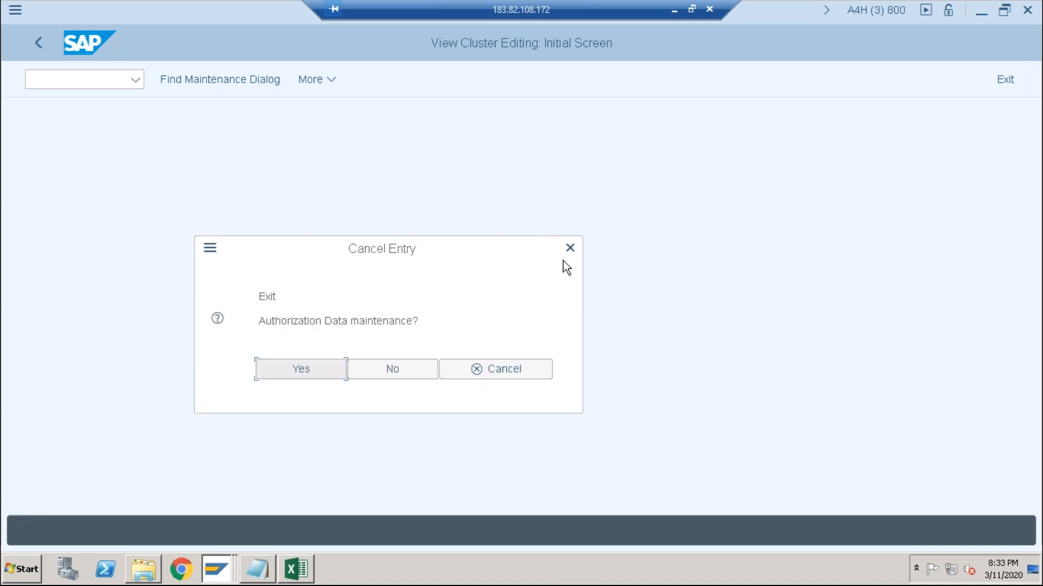
click(569, 248)
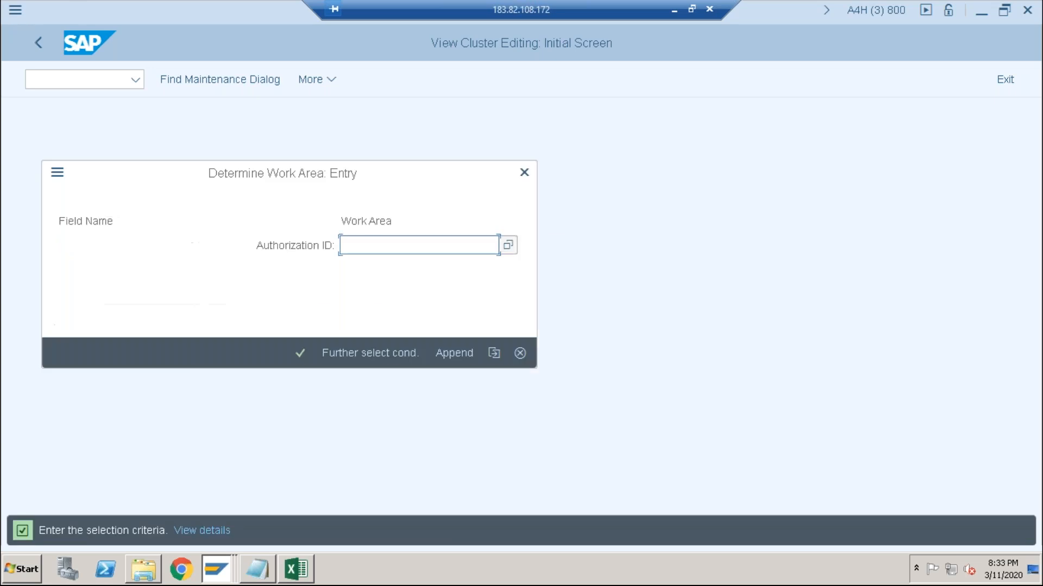
click(57, 174)
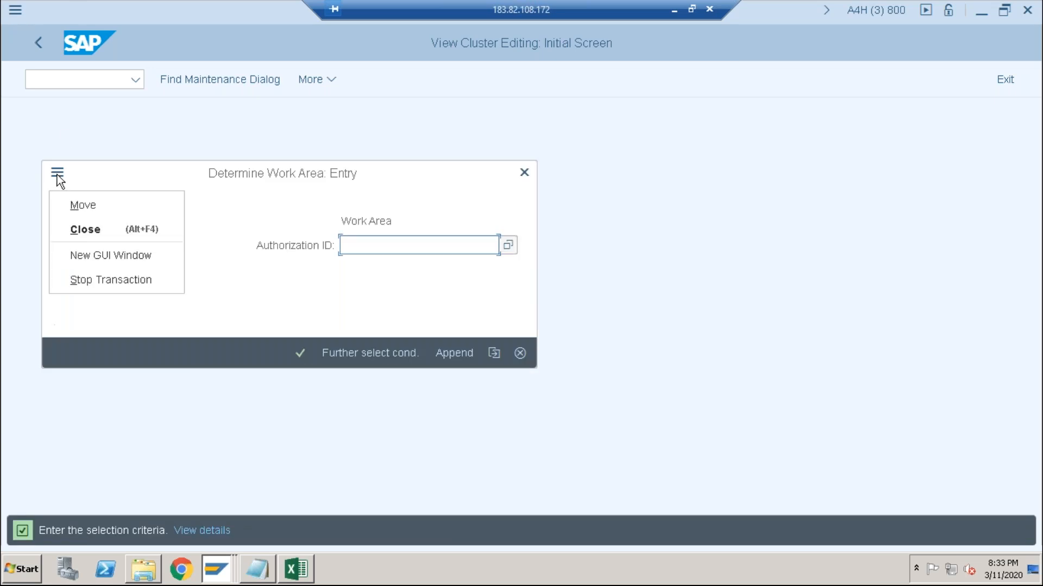
click(71, 281)
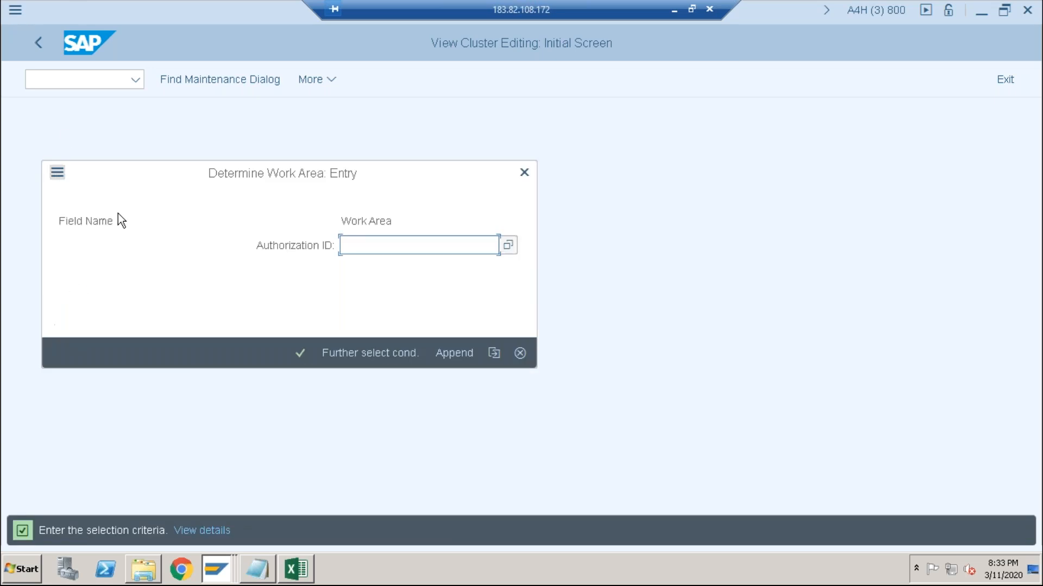
click(371, 351)
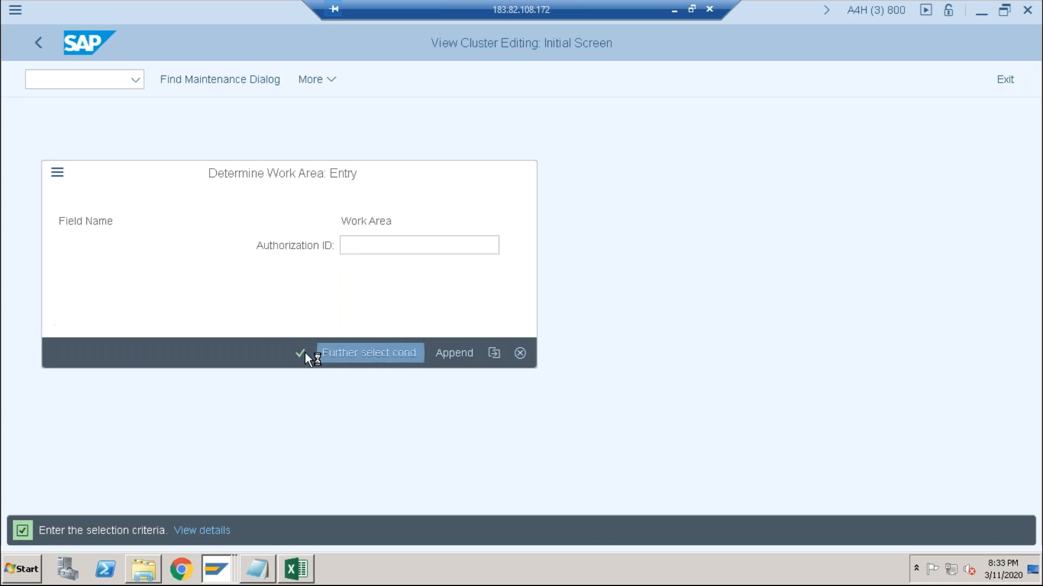
click(446, 375)
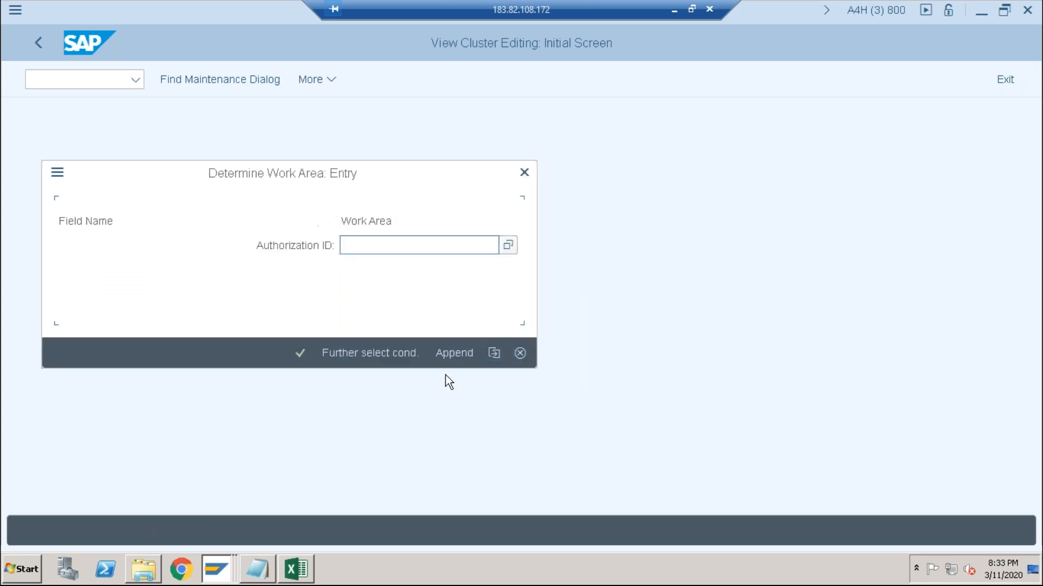
click(301, 354)
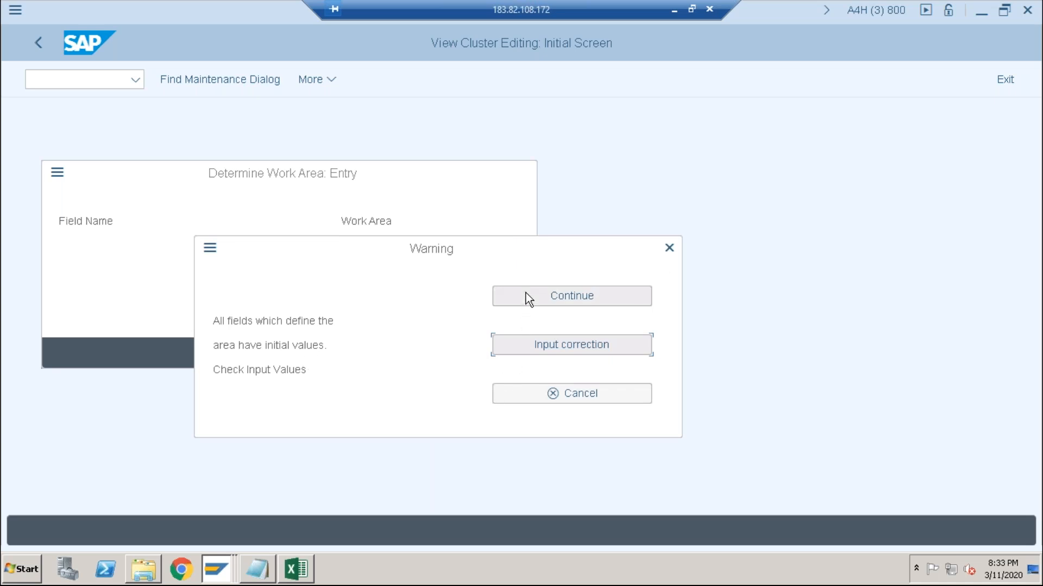
click(530, 393)
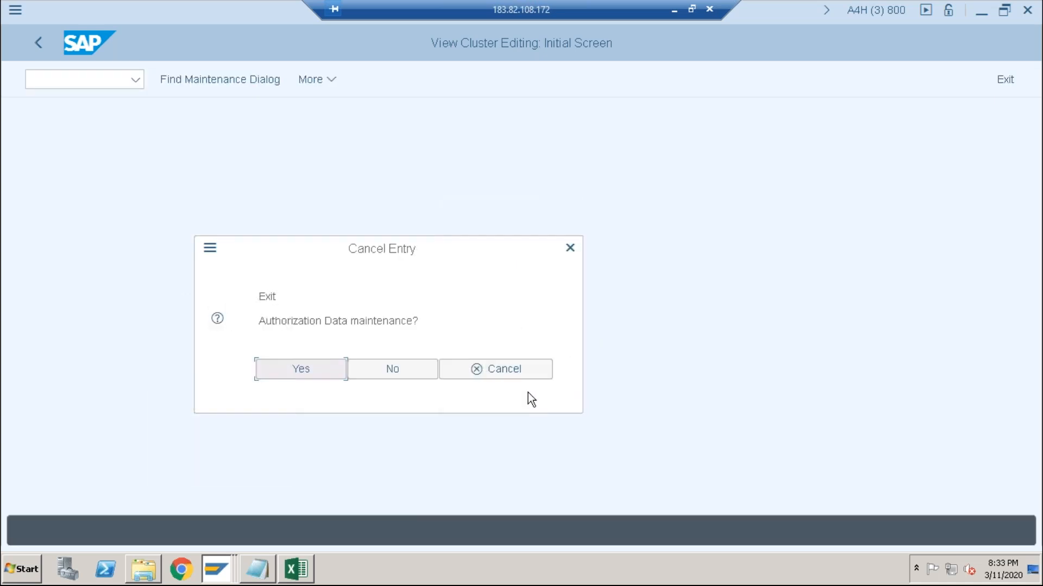
click(293, 373)
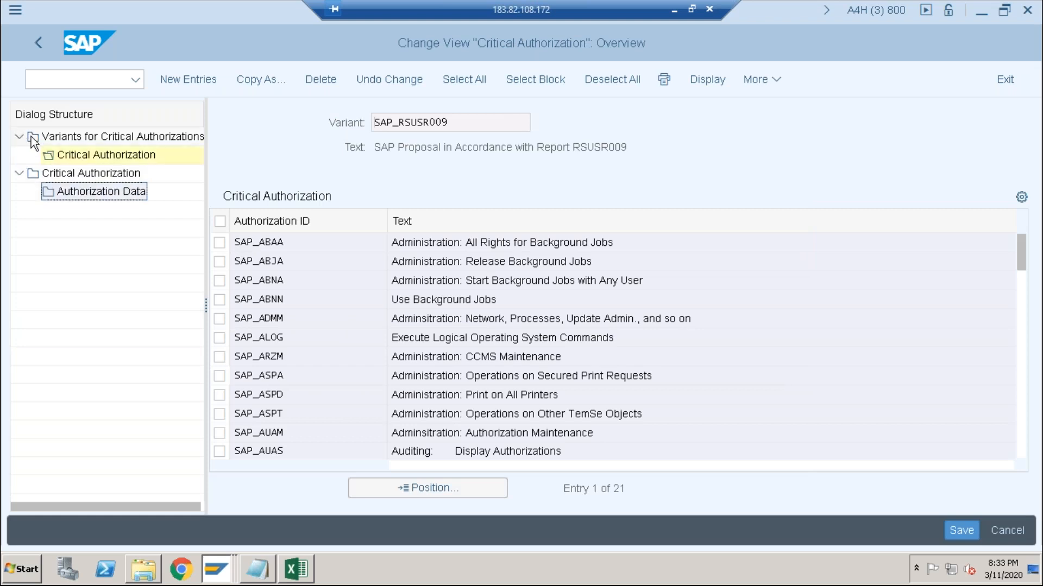
- Return to the report's selection screen and reopen the maintenance view for variants of critical authorizations
click(37, 47)
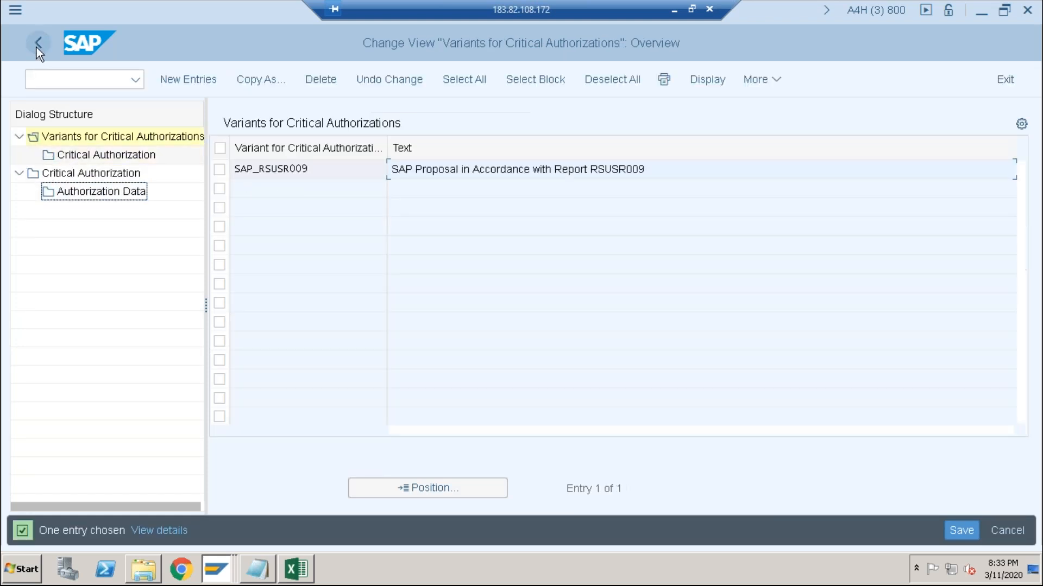
click(37, 48)
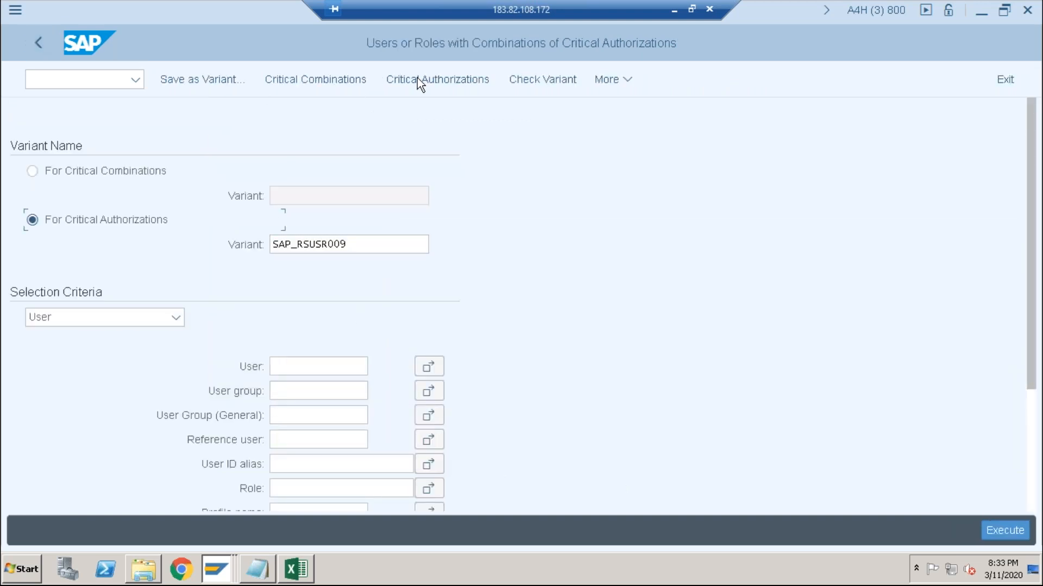
click(451, 82)
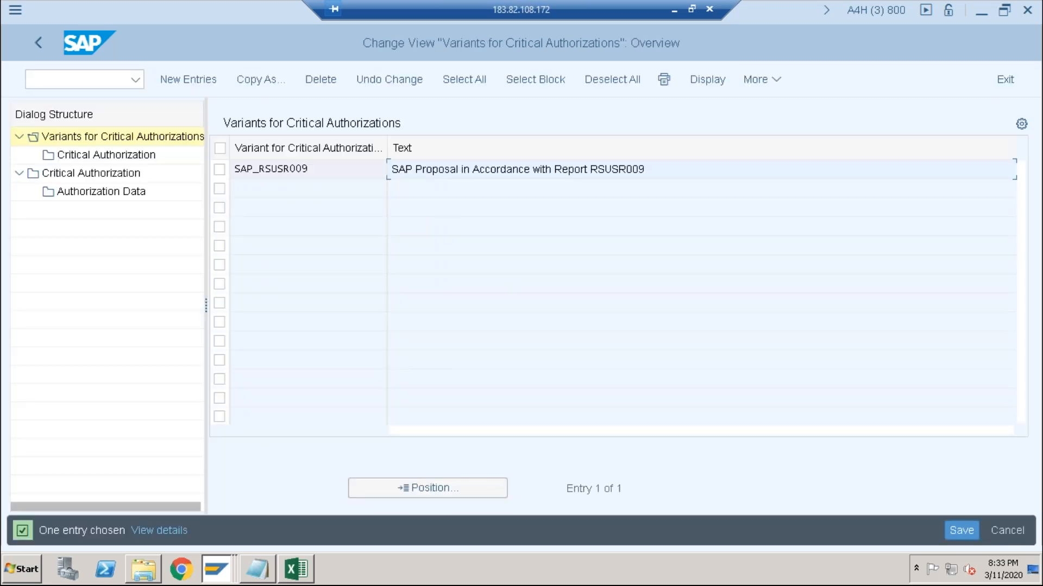
- Select variant SAP_RSUSR009 and display the overview of all defined critical authorizations
click(64, 155)
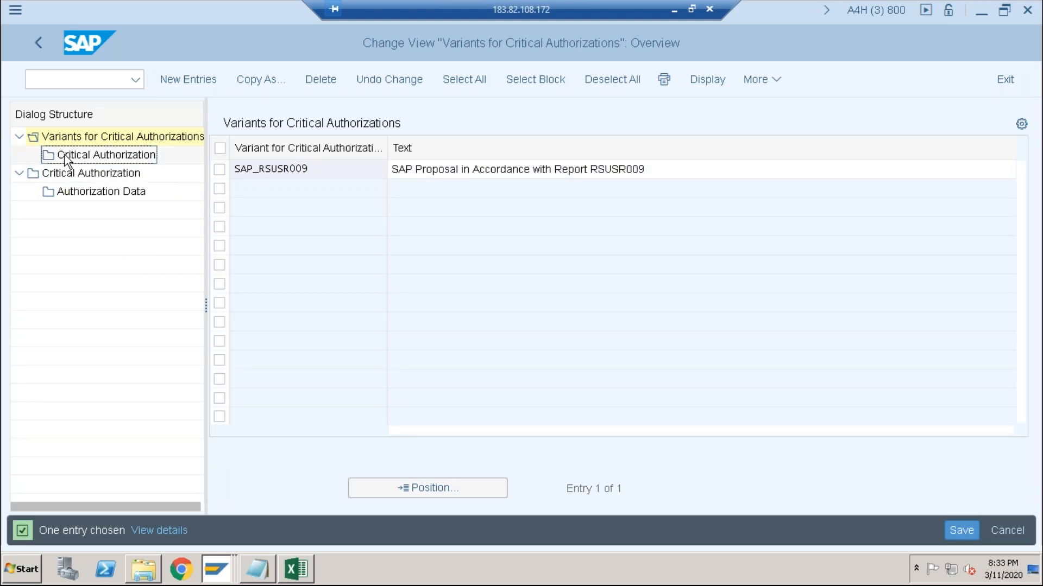
click(216, 170)
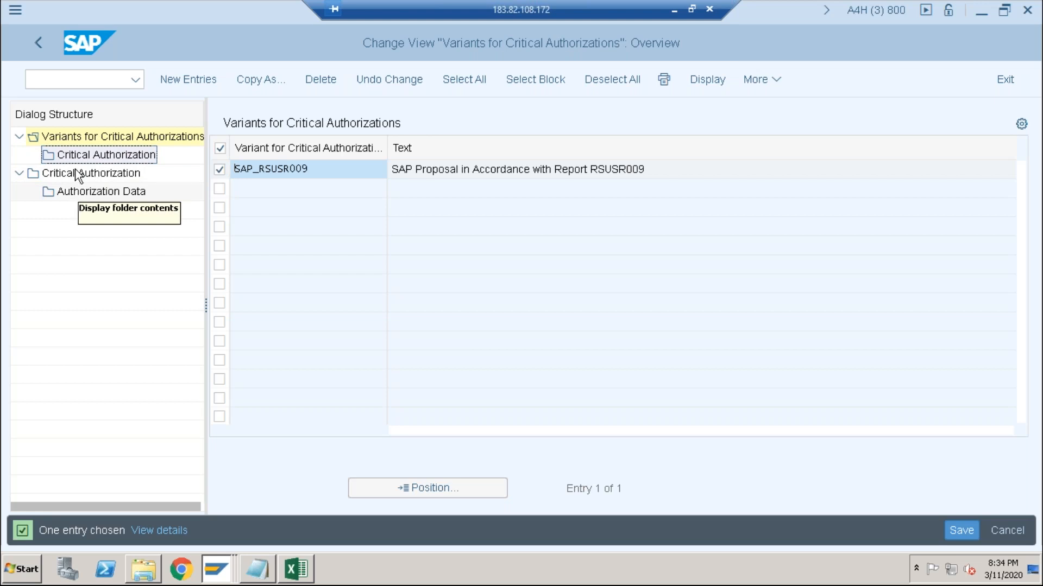
click(21, 173)
click(21, 173)
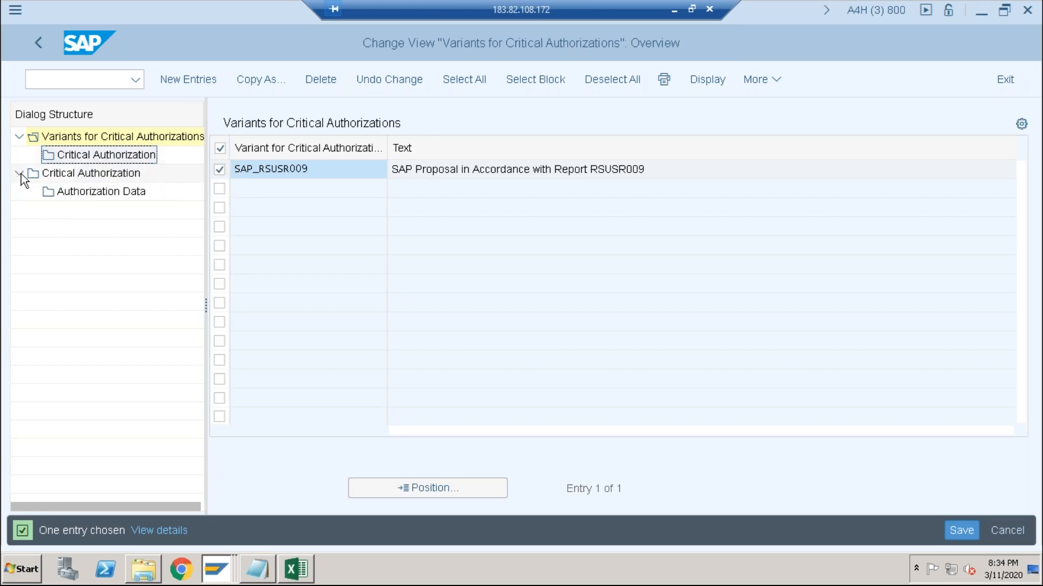
double_click(57, 175)
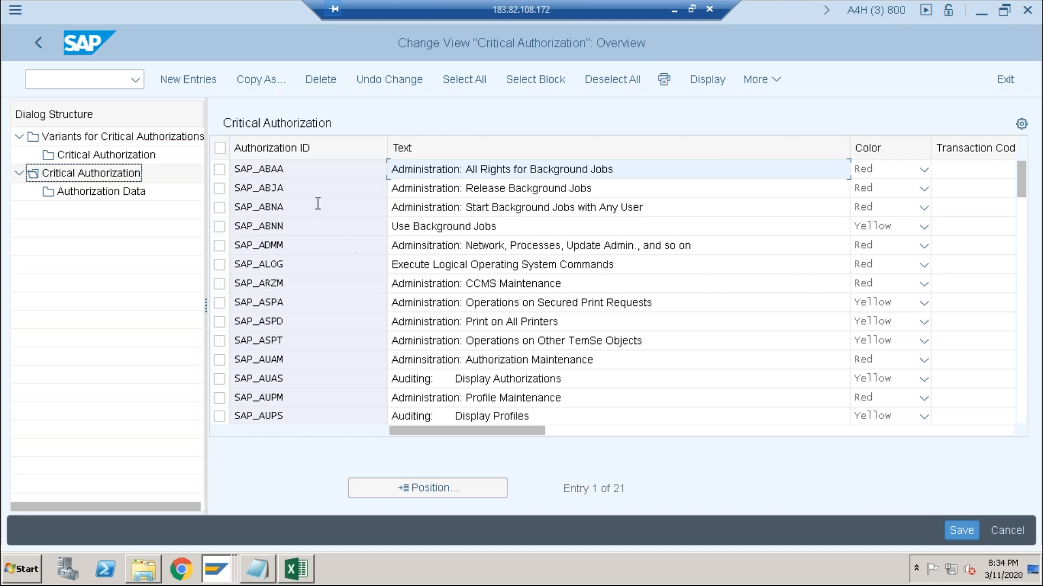
- Examine the authorization IDs and their description texts in the critical authorization overview
click(278, 245)
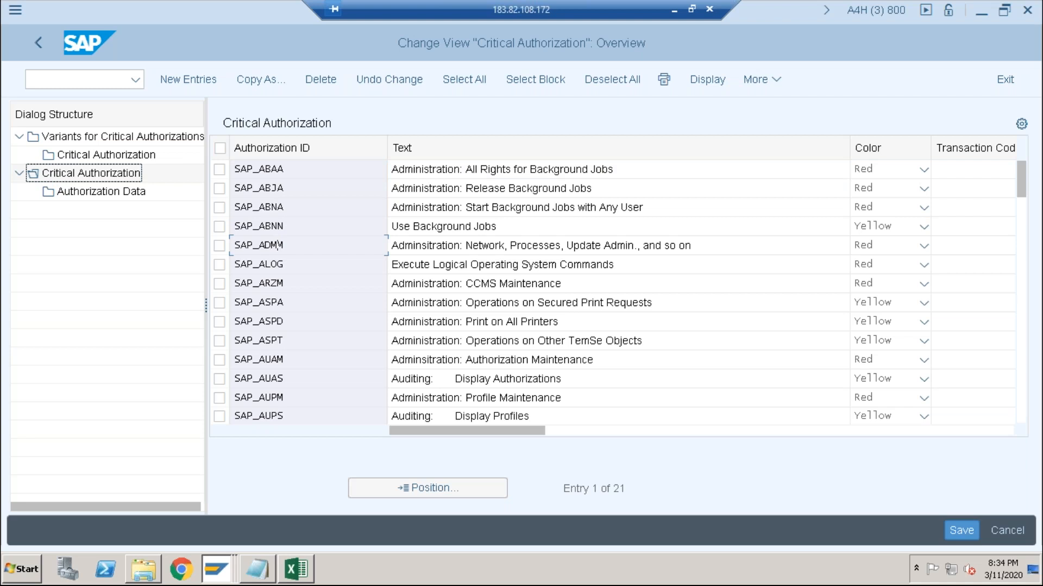
click(278, 169)
click(278, 207)
click(278, 245)
click(278, 359)
scroll(326, 330, down, 7)
scroll(278, 158, up, 4)
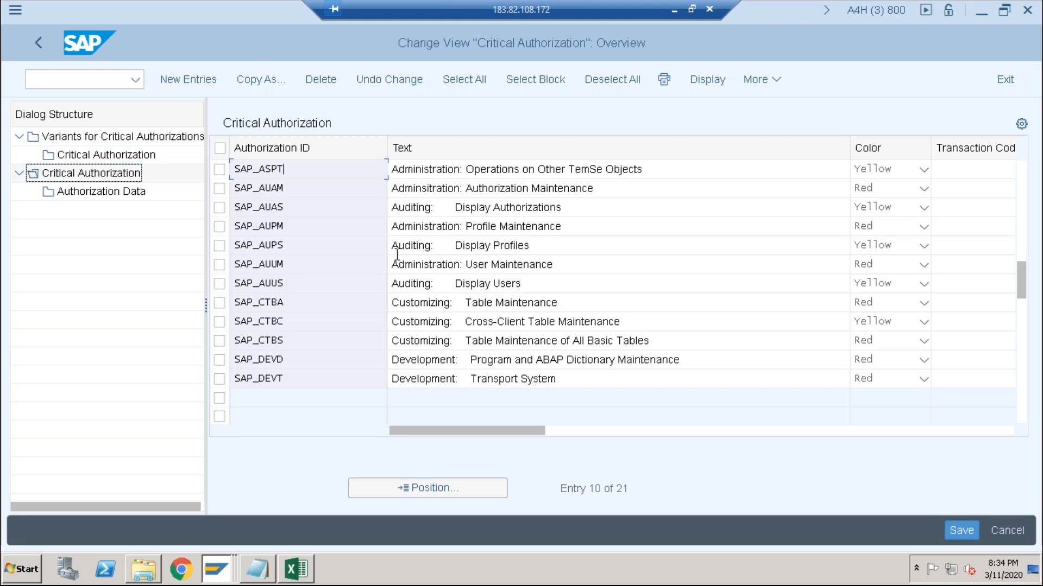
click(465, 169)
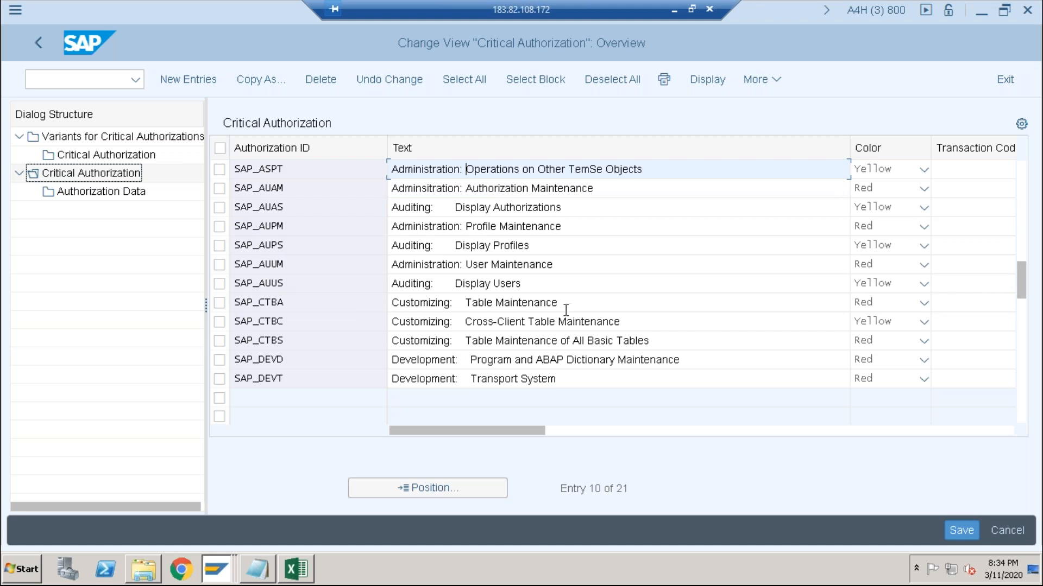
click(482, 245)
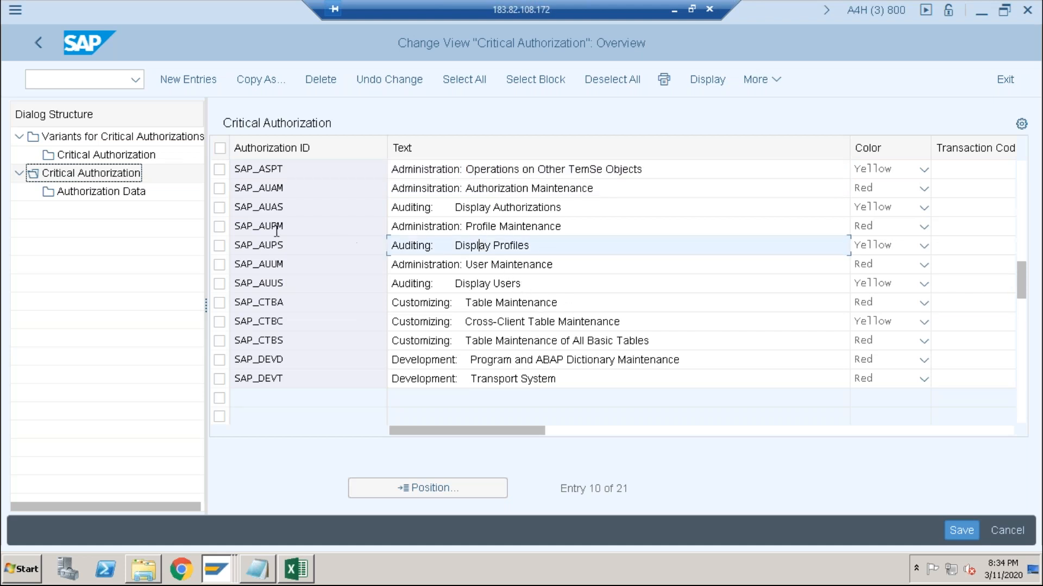
- Select only authorization ID SAP_AUUM and display its authorization data, acknowledging the change request information
click(219, 246)
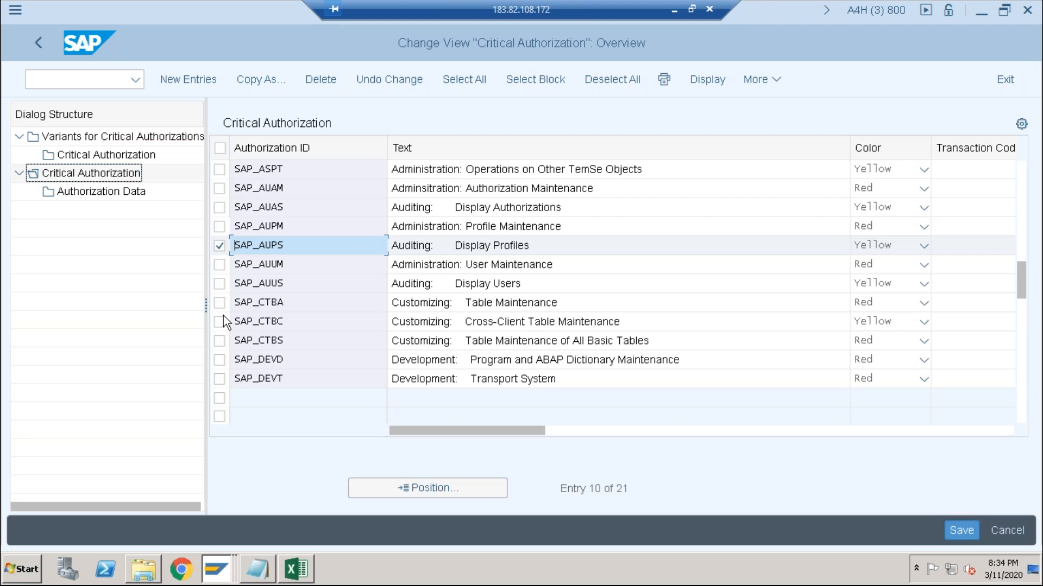
click(221, 245)
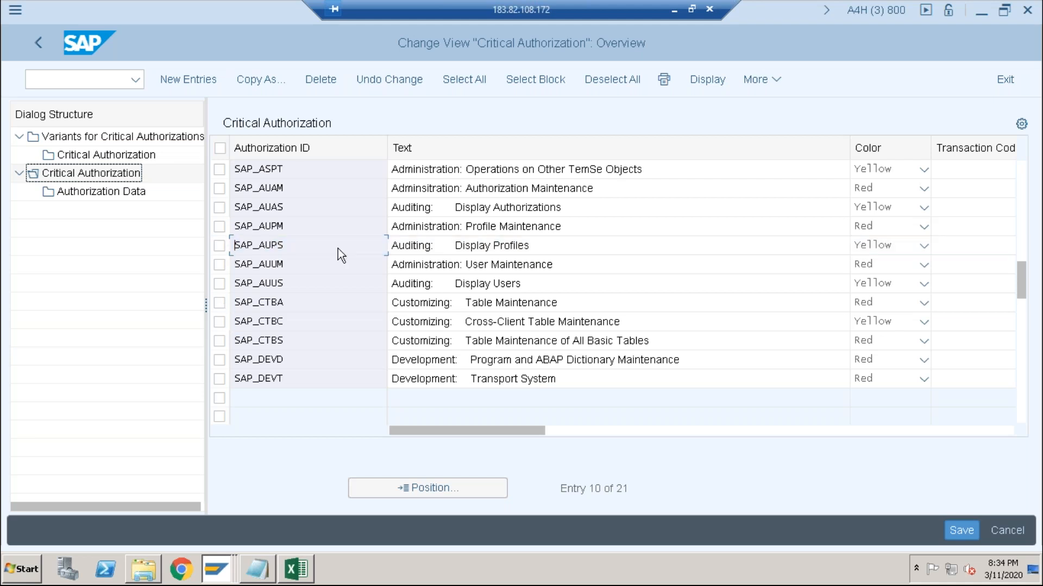
click(221, 264)
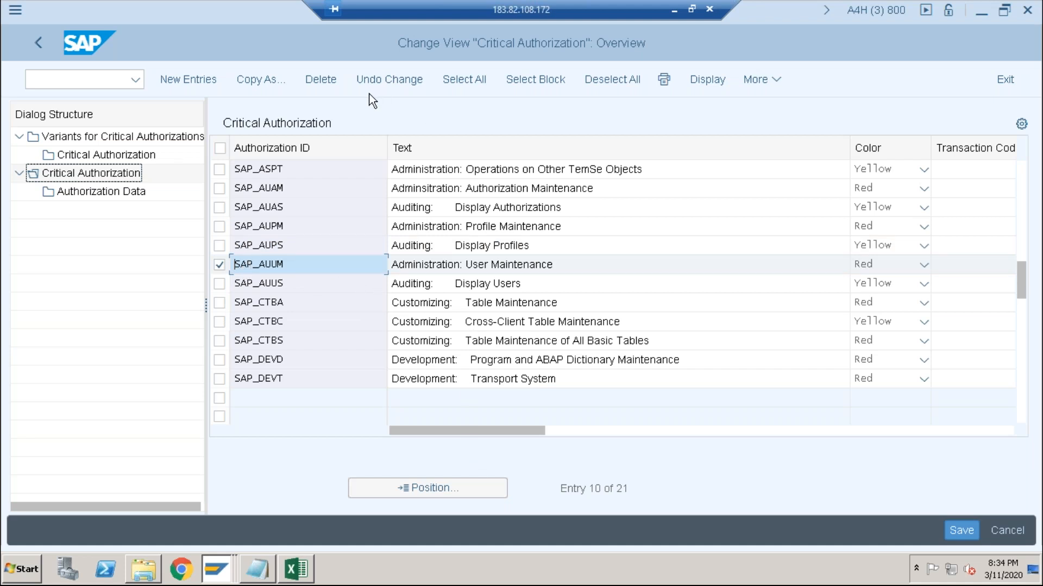
click(114, 191)
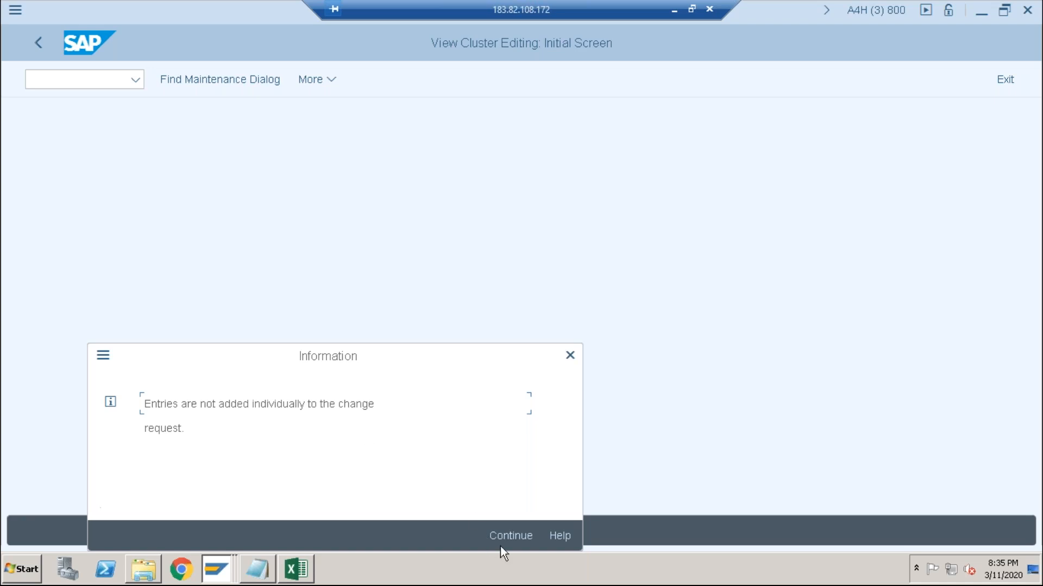
click(519, 533)
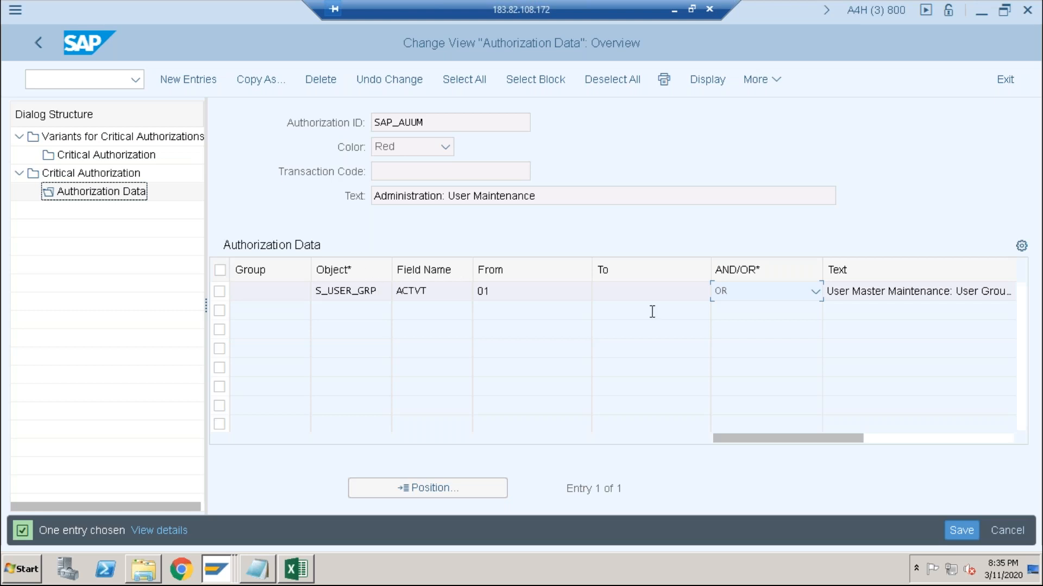
- Examine the color choices, field values and AND/OR options in the authorization data of SAP_AUUM
click(810, 291)
click(810, 291)
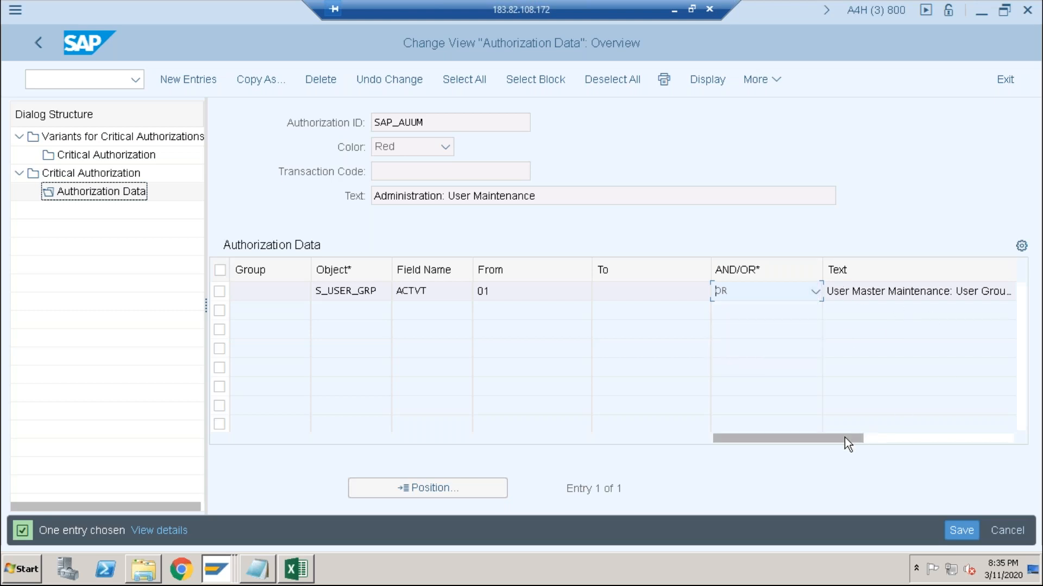
drag(844, 438, 983, 439)
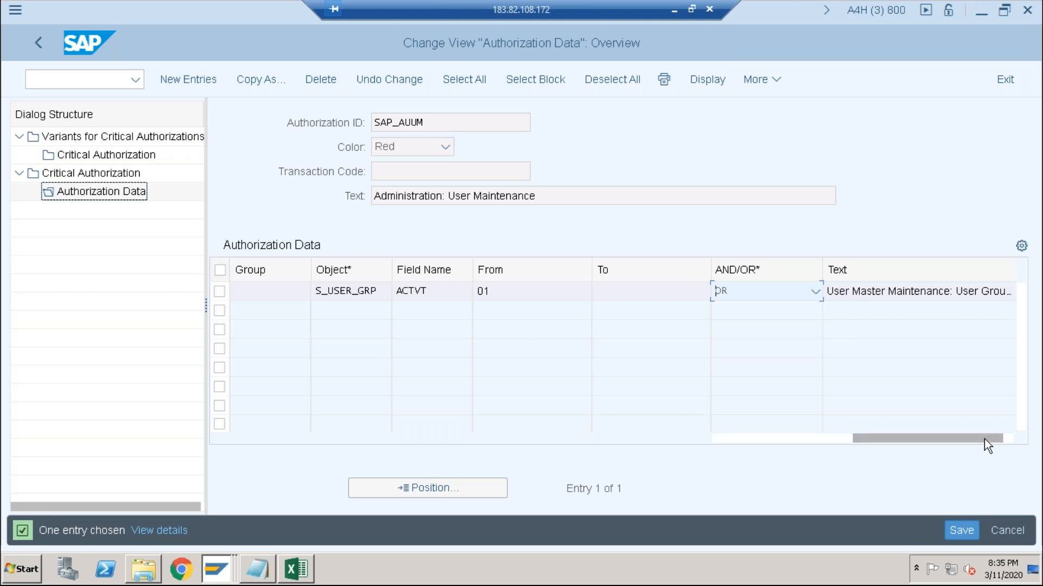
drag(987, 439, 751, 422)
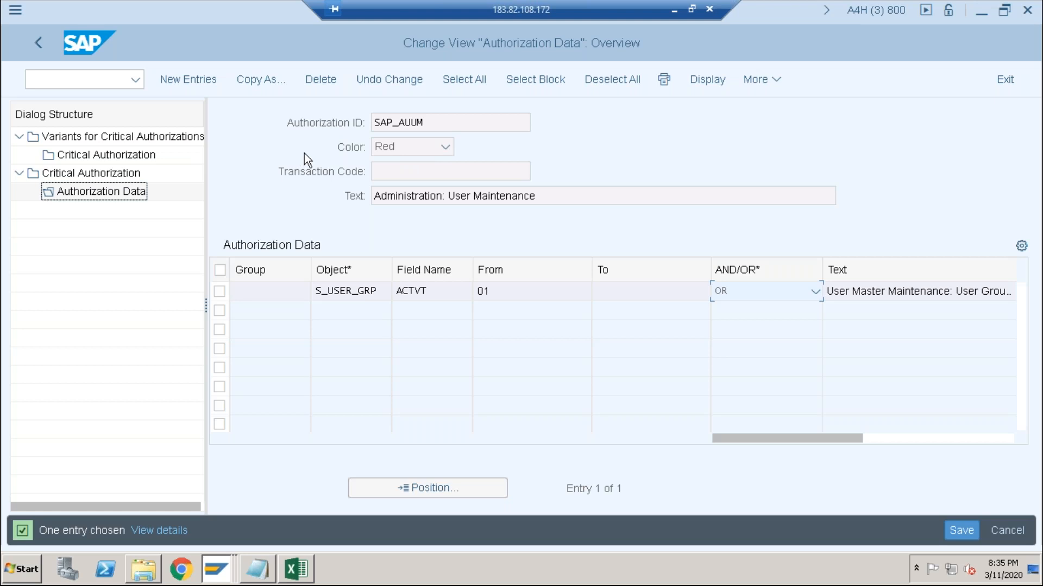
click(445, 147)
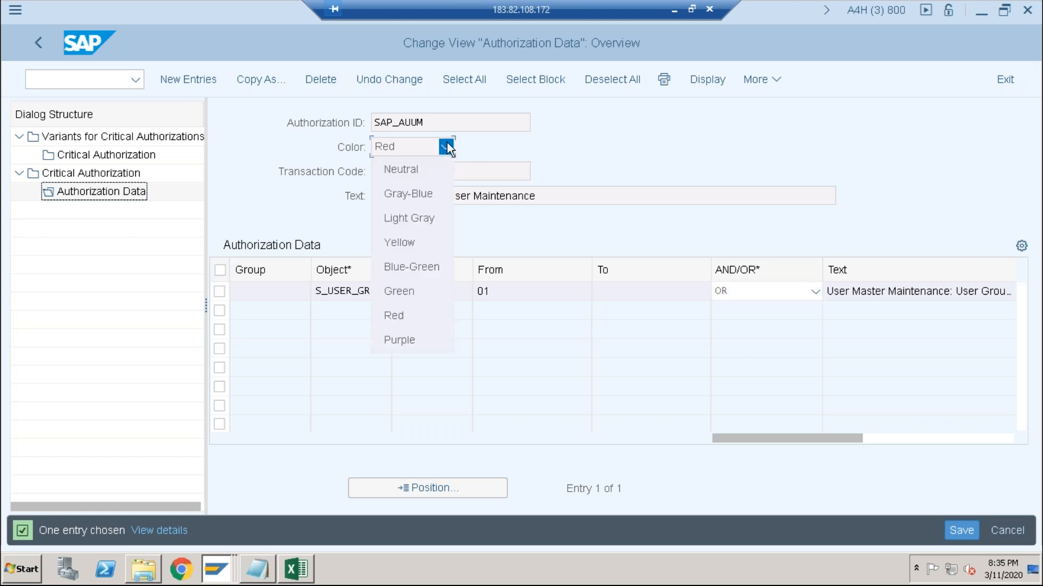
click(447, 147)
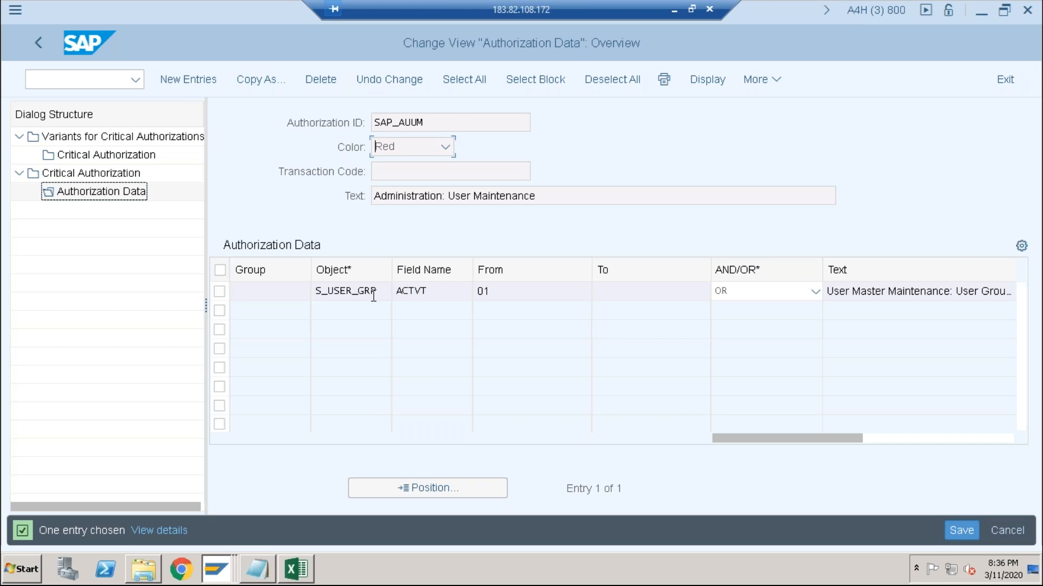
click(549, 292)
click(735, 290)
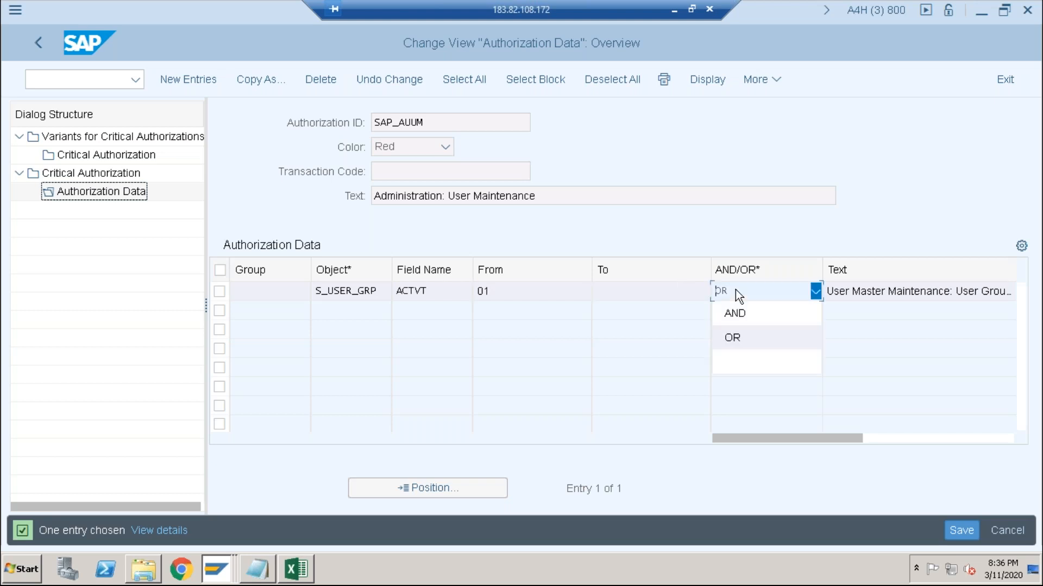
click(735, 289)
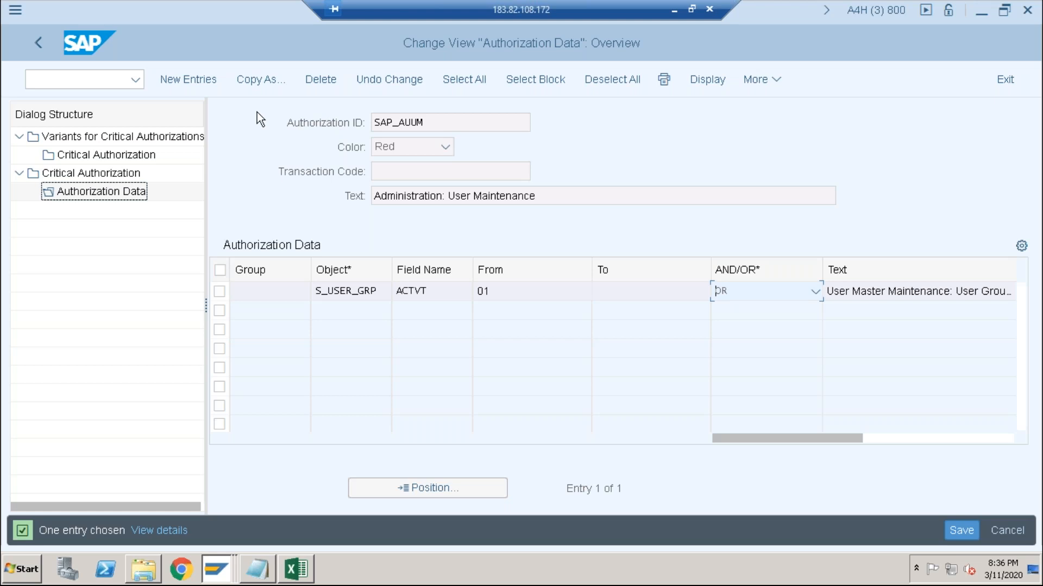
- Return to the critical authorization overview, display the authorization data of SAP_AUUS and check its ACTVT value
click(33, 40)
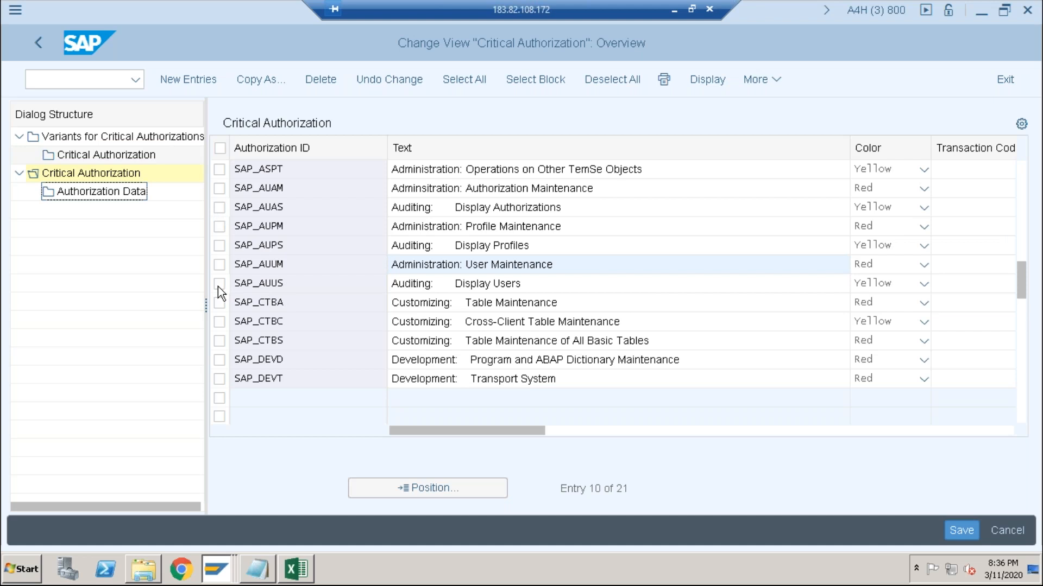
click(222, 325)
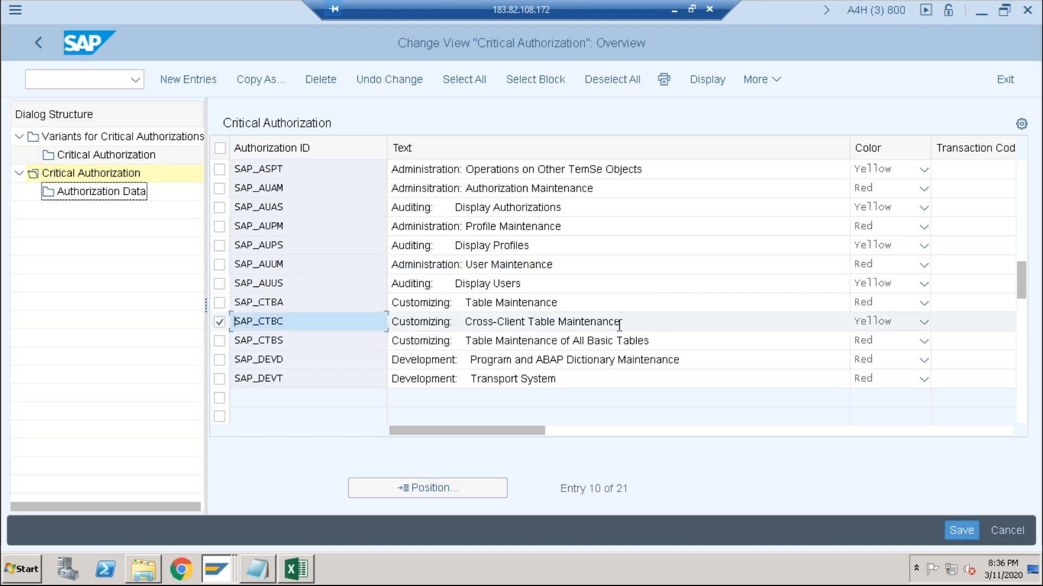
click(220, 284)
click(219, 321)
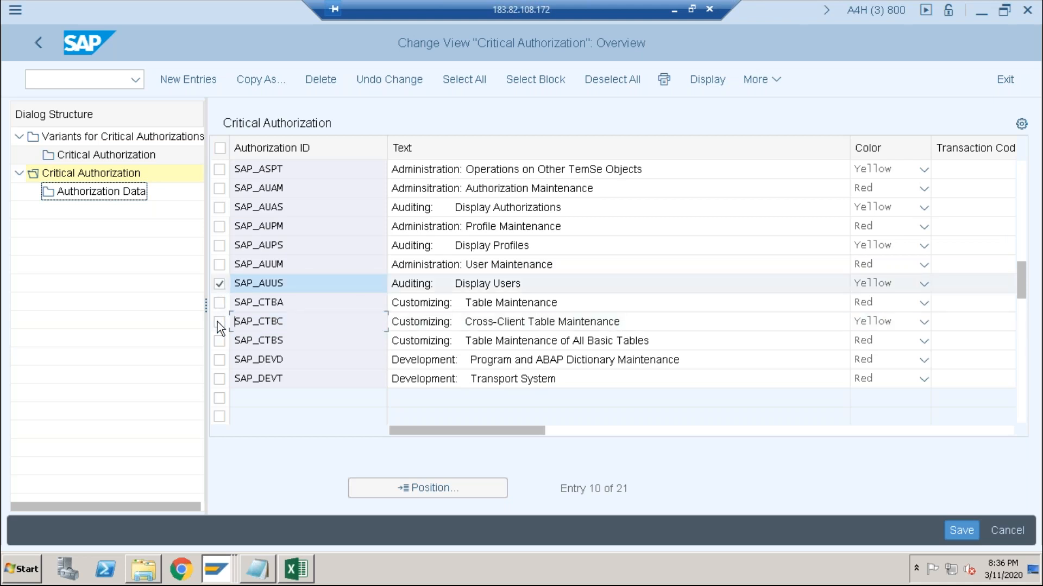
double_click(108, 195)
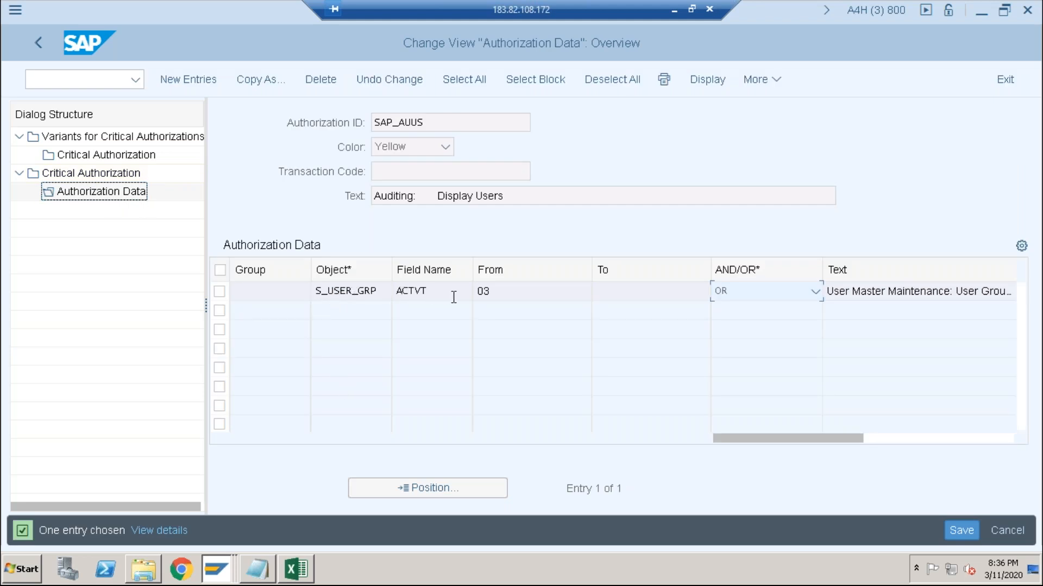
click(498, 298)
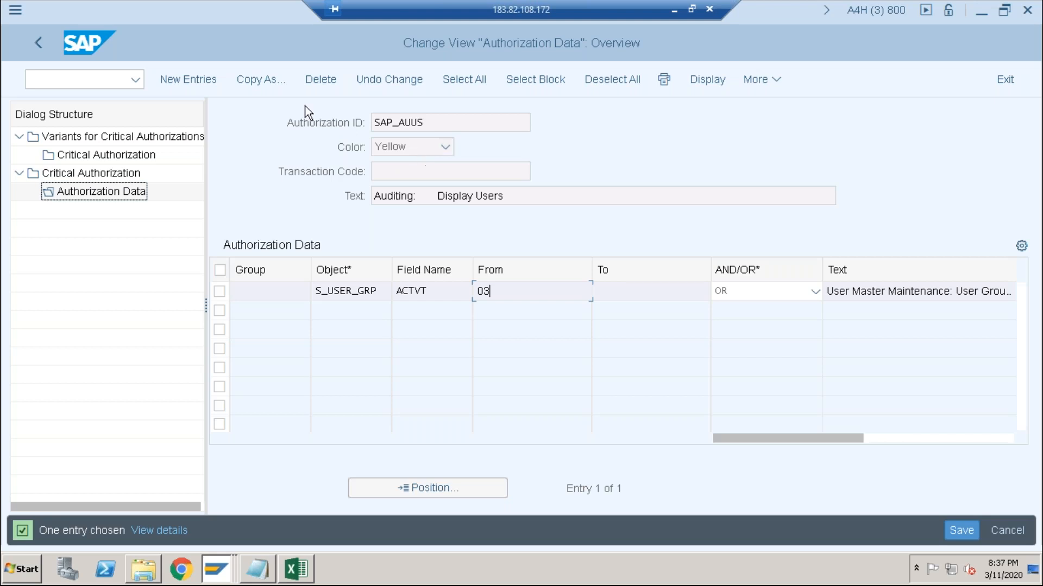
- Return to the critical authorization overview and display the authorization data of SAP_CTBC
click(34, 180)
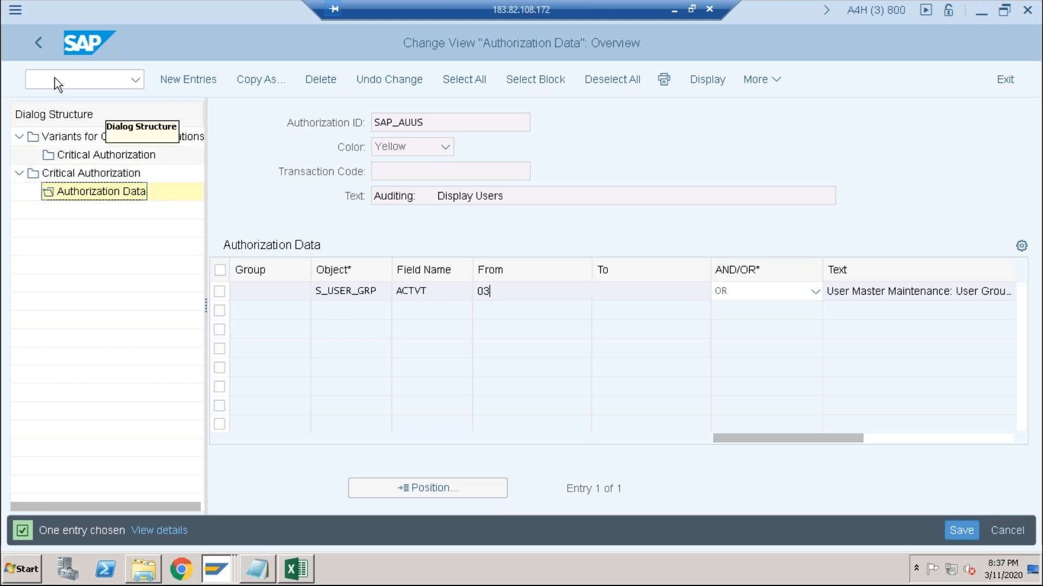
click(61, 175)
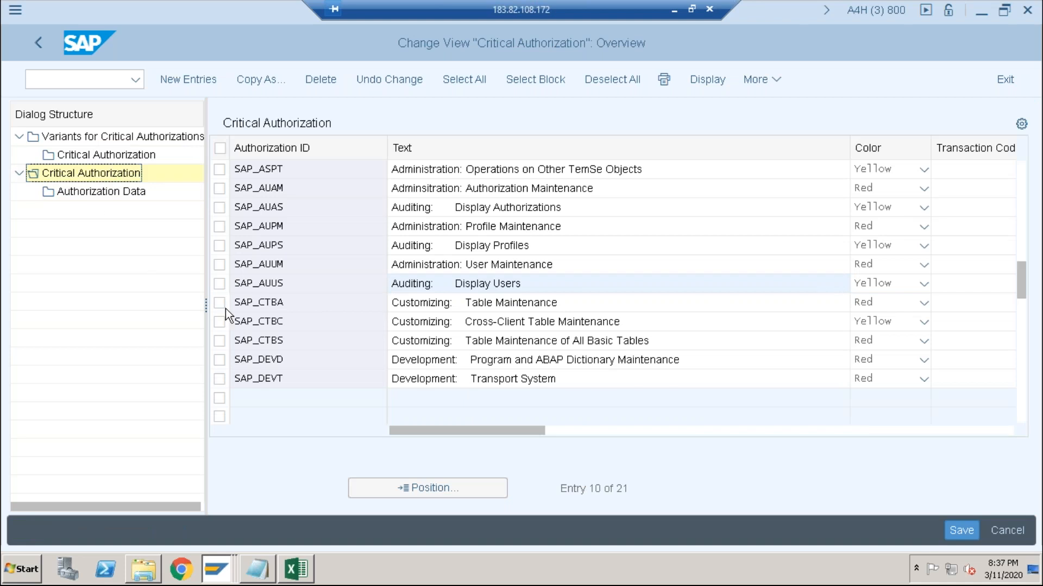
click(220, 323)
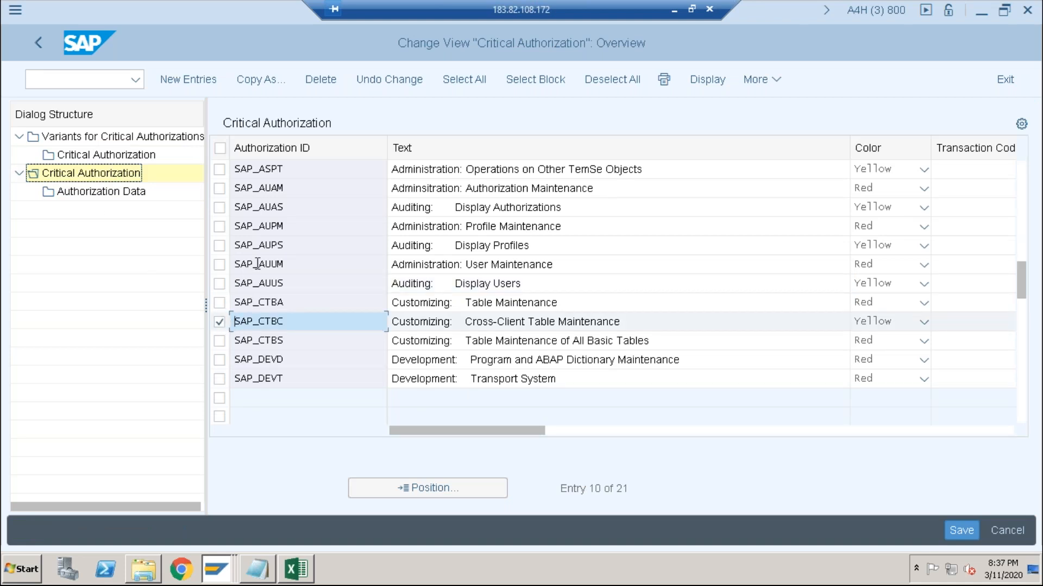
click(89, 192)
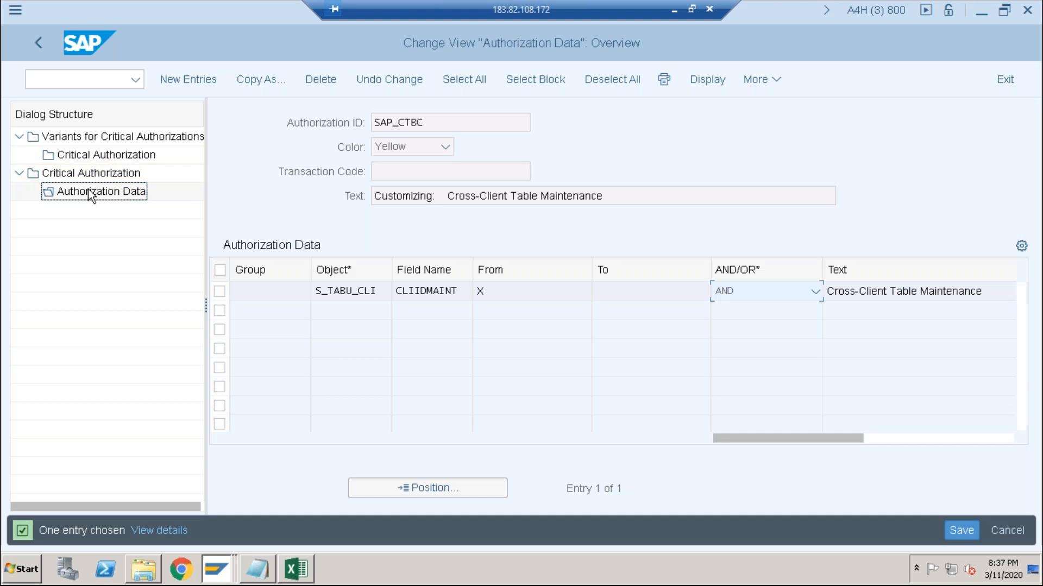
- Leave the SAP_CTBC authorization data and go back to the overview of variants for critical authorizations
double_click(63, 176)
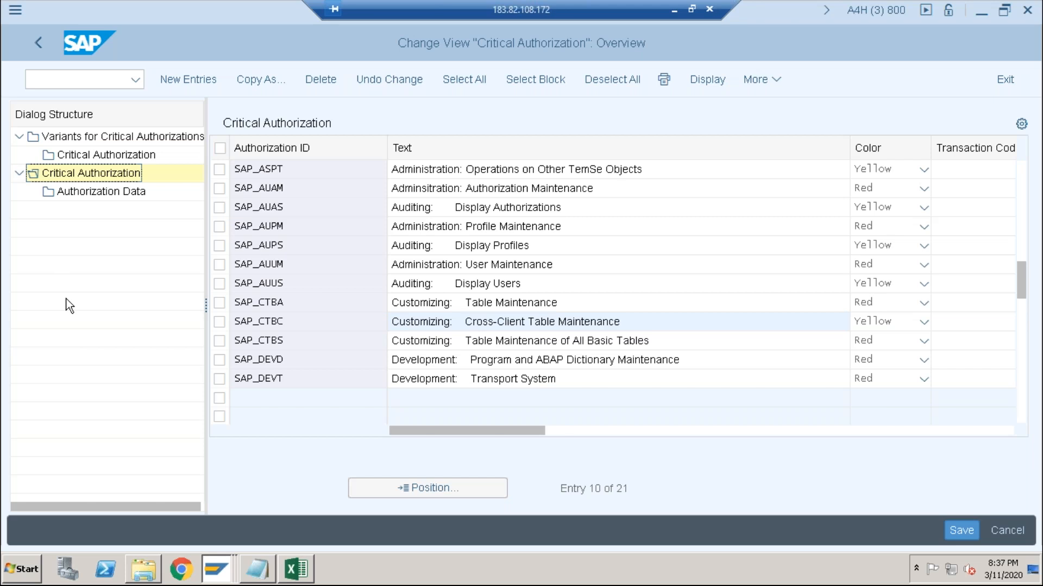
click(1024, 337)
drag(1024, 369, 1011, 178)
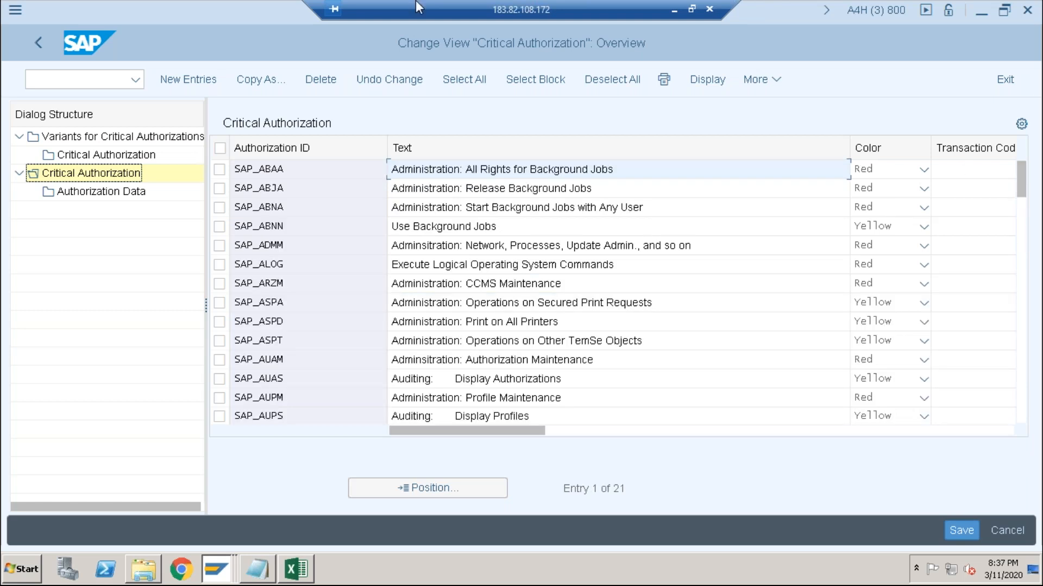
click(34, 42)
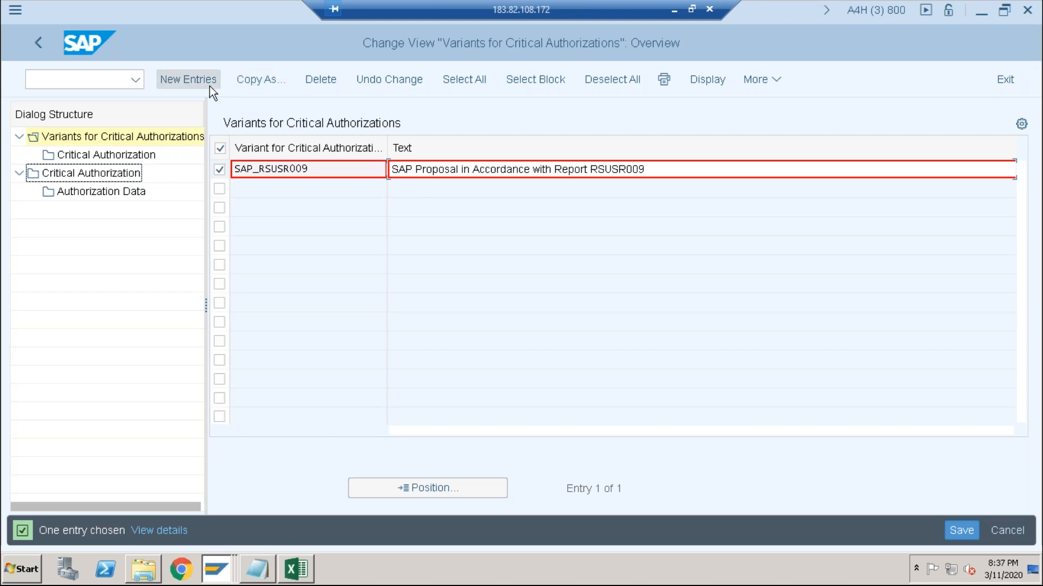
- Return to the selection screen for users with critical authorizations and clear the critical authorizations variant
click(37, 36)
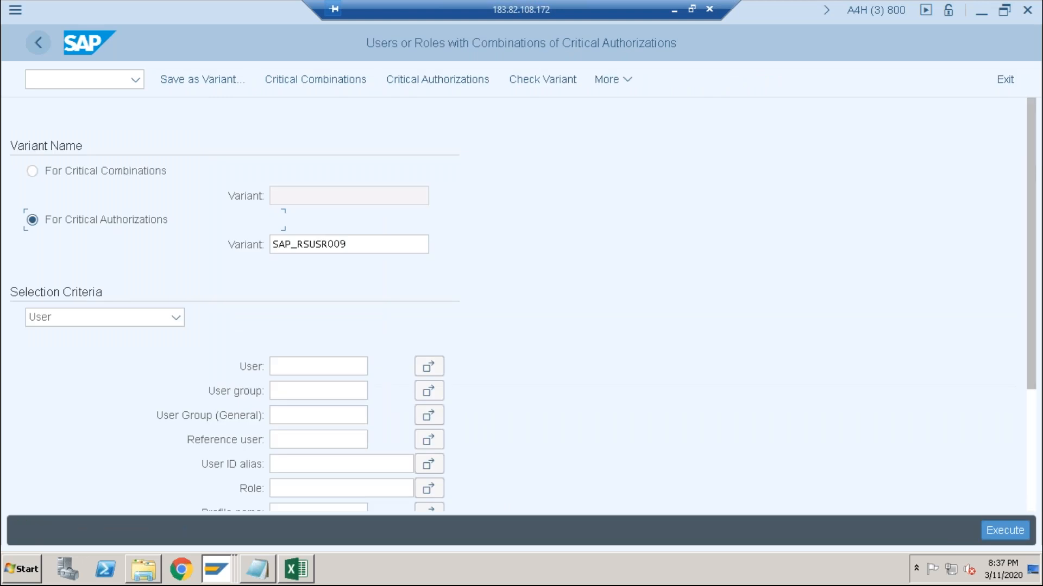
click(347, 244)
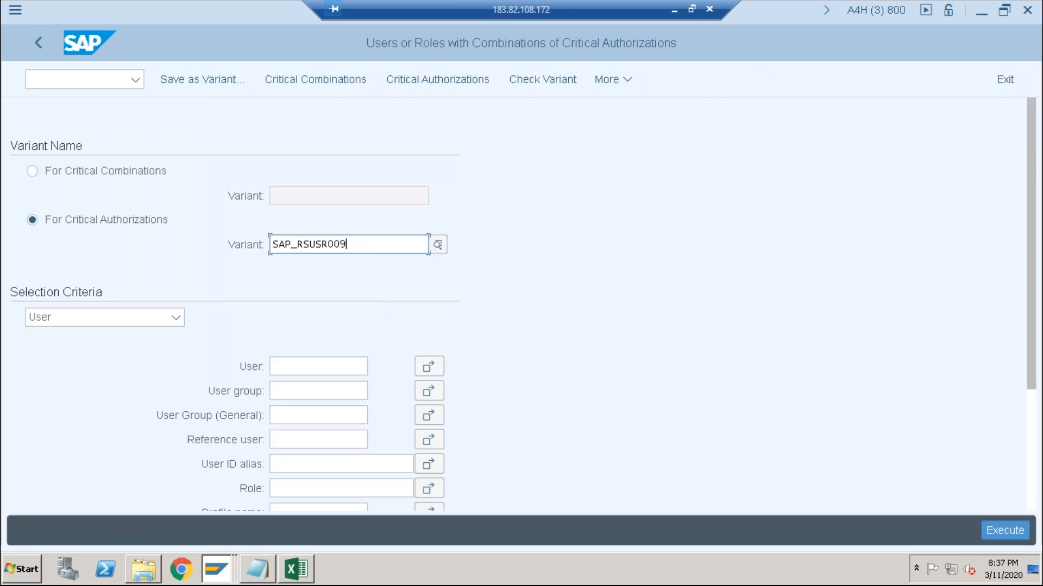
key(BackSpace)
key(BackSpace)
key(BackSpace)
key(BackSpace)
key(BackSpace)
key(BackSpace)
key(BackSpace)
key(BackSpace)
key(BackSpace)
key(BackSpace)
key(BackSpace)
key(BackSpace)
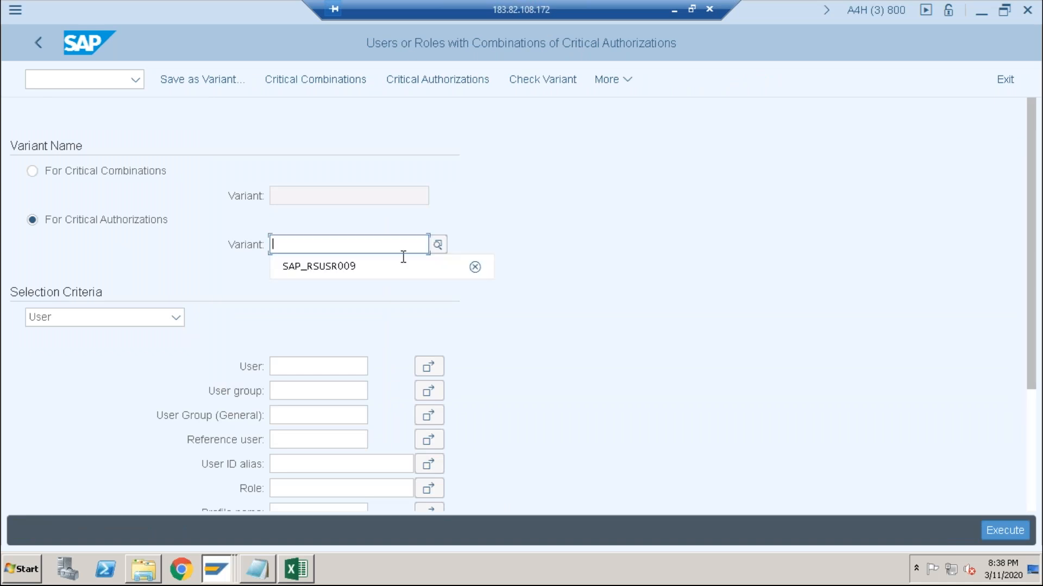
click(759, 356)
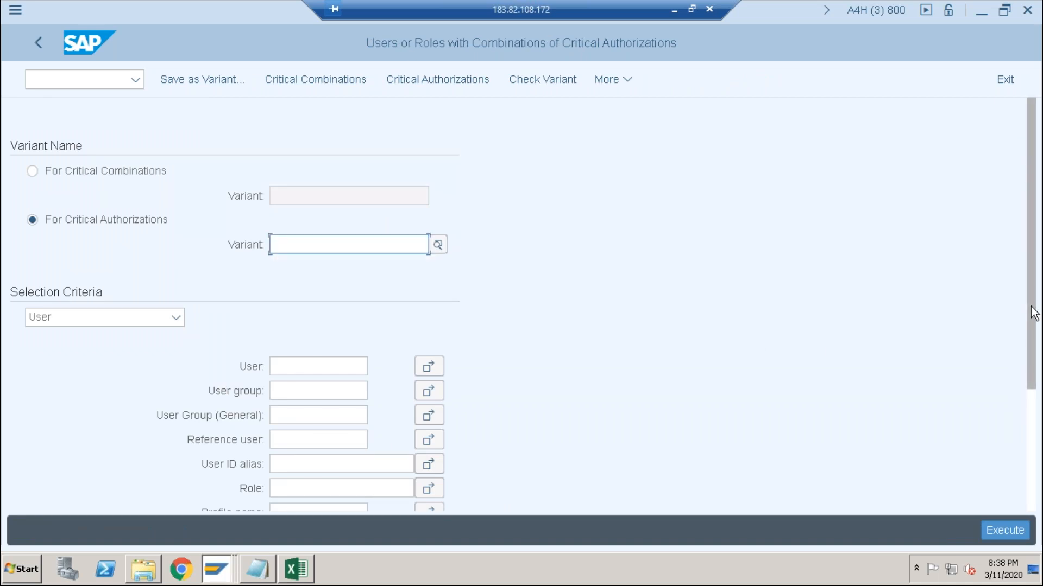
drag(1034, 313, 1029, 279)
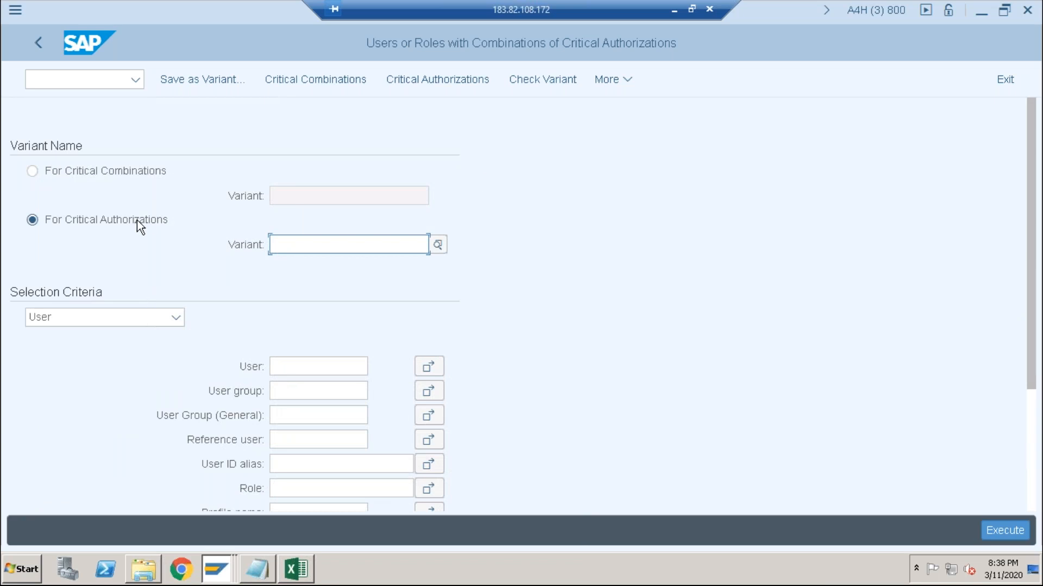
- Open the maintenance of critical authorization variants and add a new variant named "z_" followed by the user's first name
click(436, 82)
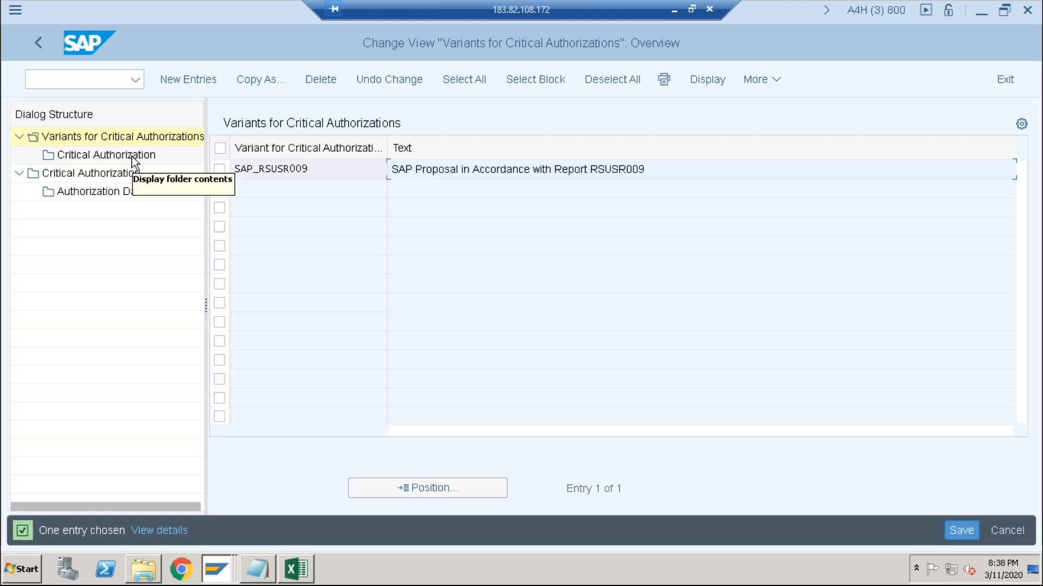
click(184, 86)
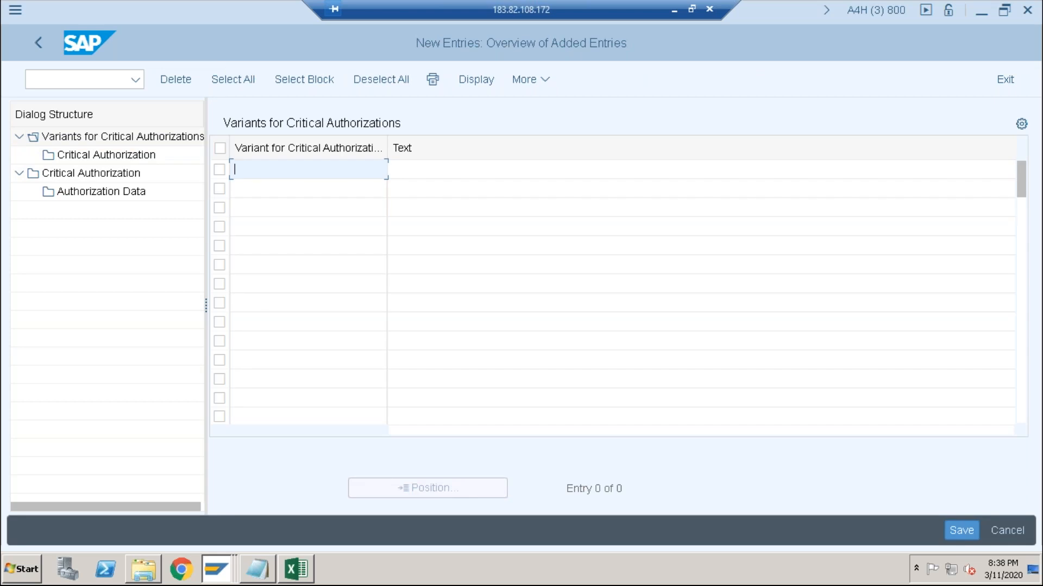
text(z_joydip)
- Enter "sec criticality" as the descriptive text of the new variant
double_click(431, 166)
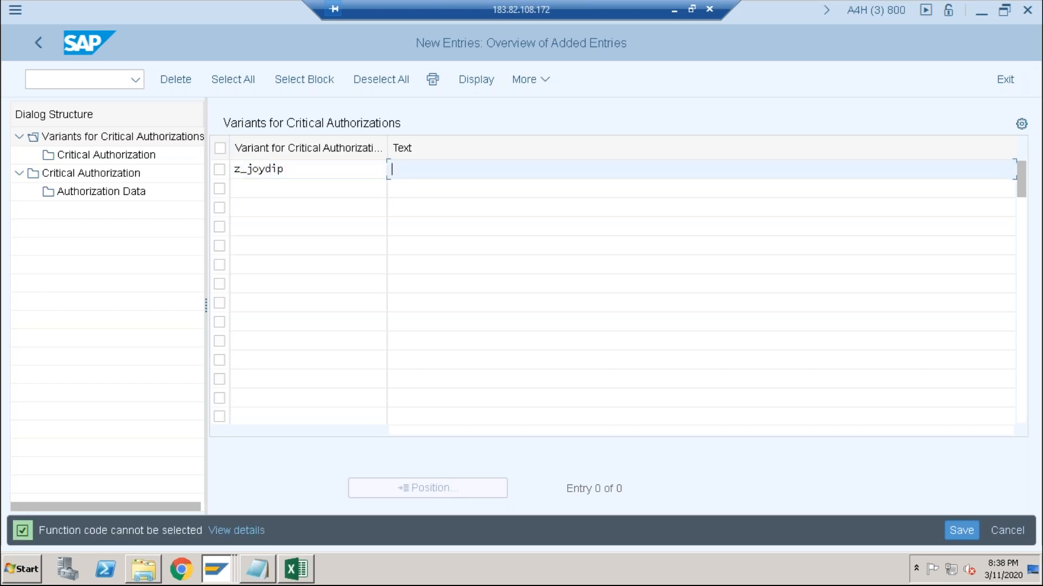
text(critical t code)
key(BackSpace)
key(BackSpace)
key(BackSpace)
key(BackSpace)
key(BackSpace)
key(BackSpace)
key(BackSpace)
key(BackSpace)
key(BackSpace)
key(BackSpace)
key(BackSpace)
key(BackSpace)
key(BackSpace)
key(BackSpace)
key(BackSpace)
text(sec criticality)
- Save the new variant in a newly created customizing request with the short description "critical t code"
click(953, 533)
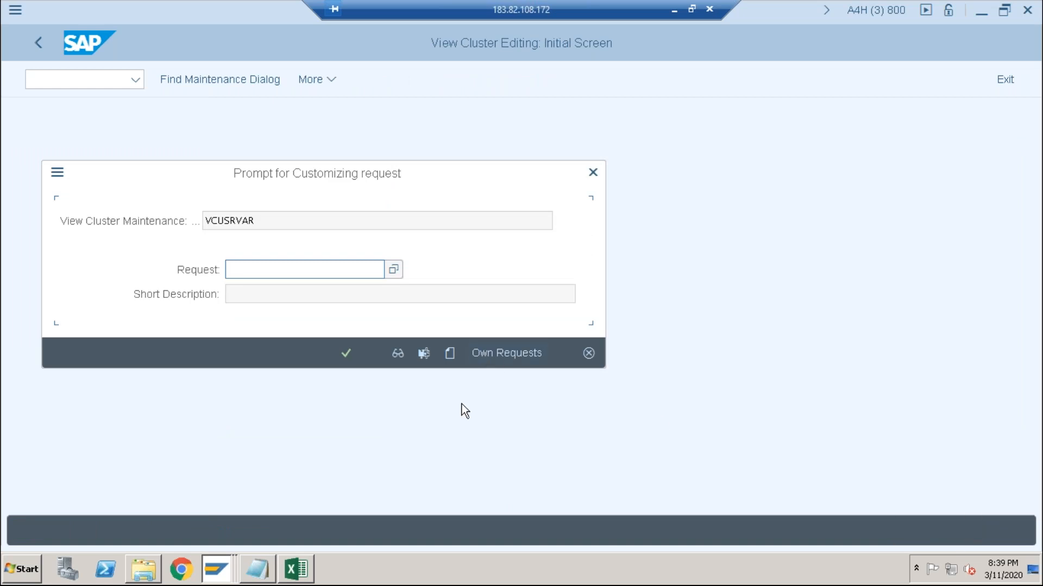
click(483, 354)
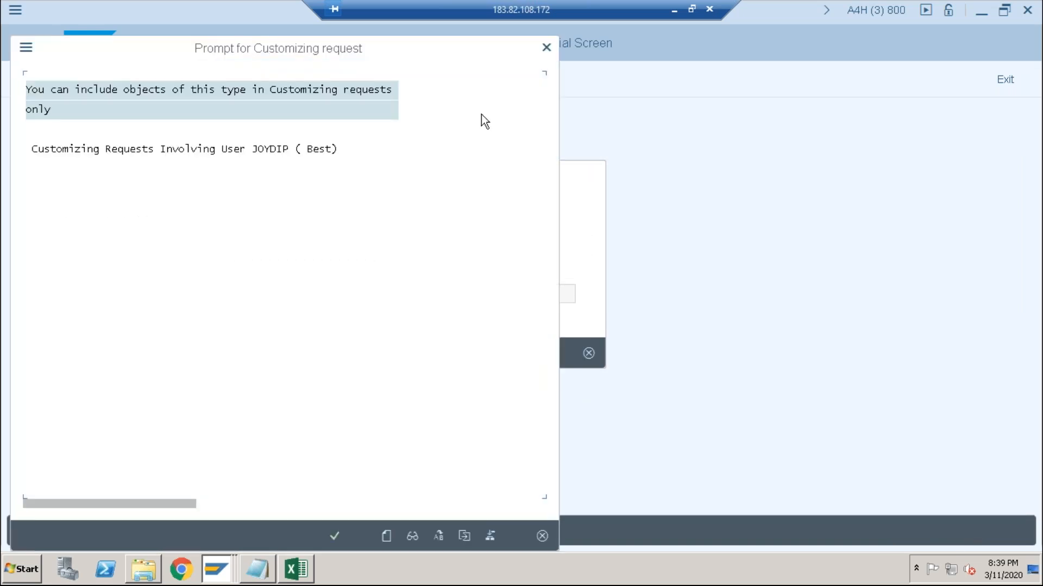
click(546, 48)
click(449, 354)
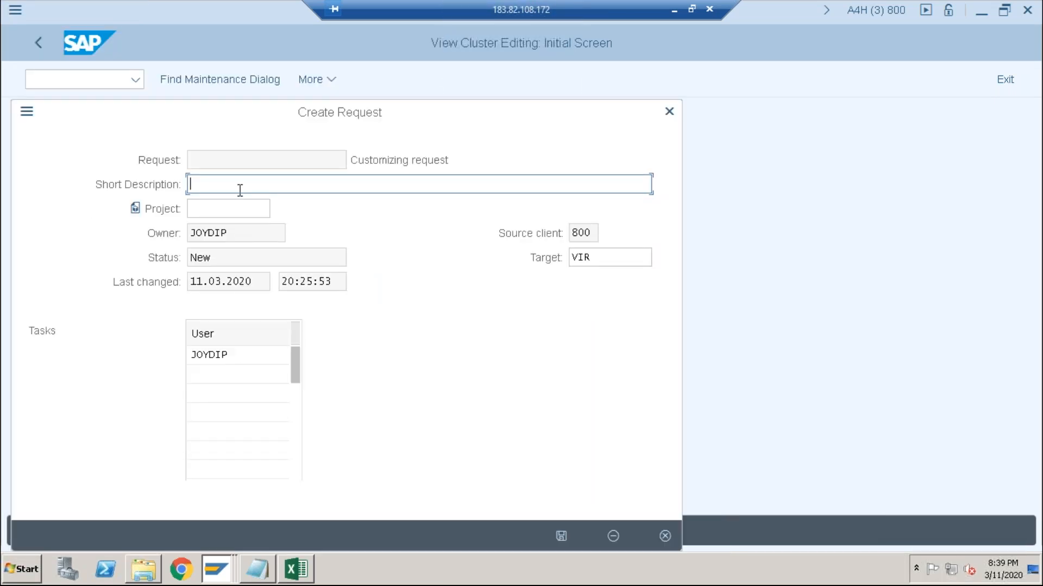
text(critical t code)
click(562, 537)
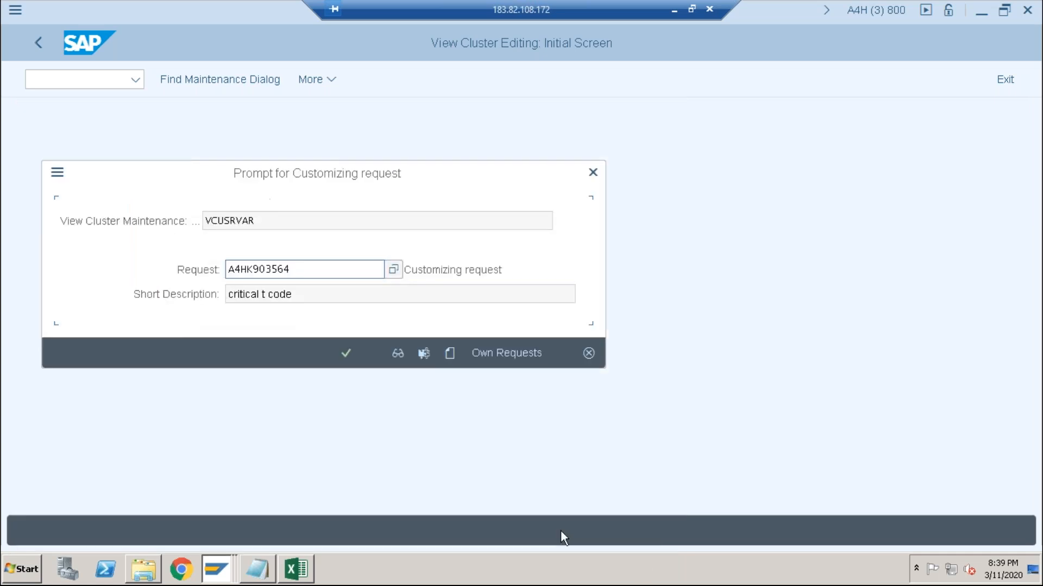
click(345, 355)
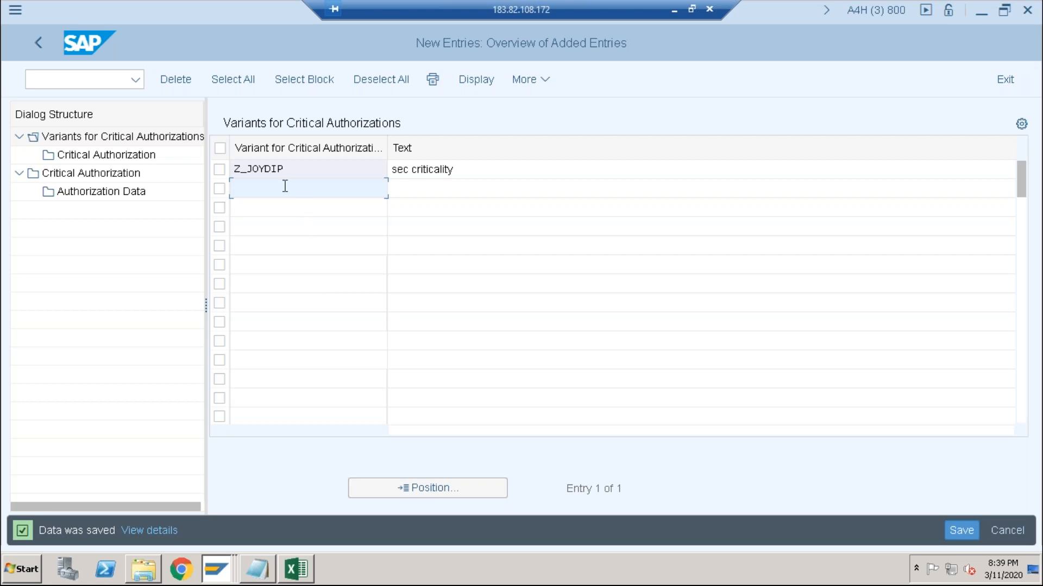
- Add a new critical authorization whose ID is "z_" followed by the user's first name
click(218, 173)
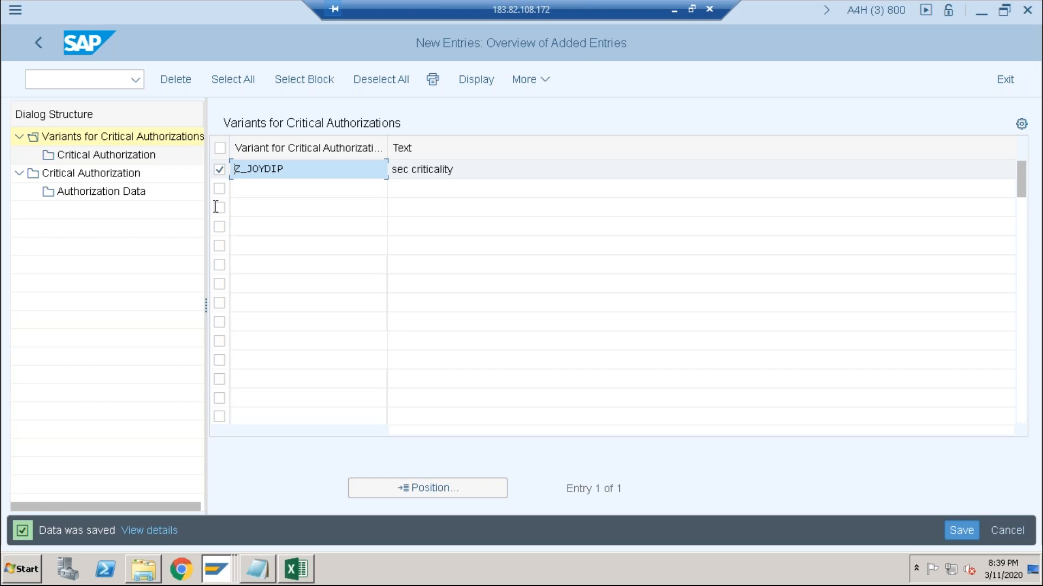
double_click(82, 173)
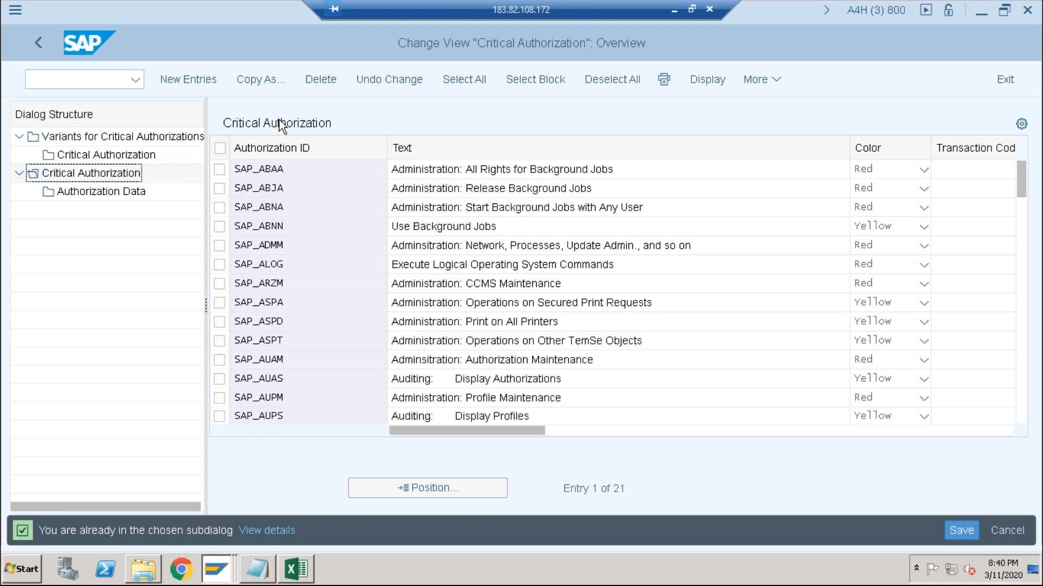
click(185, 79)
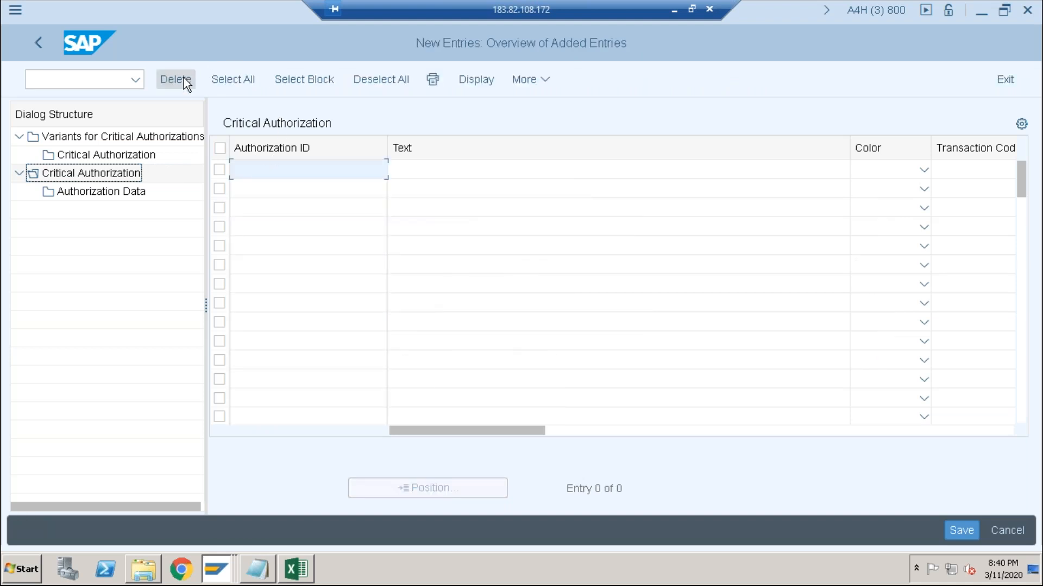
text(z_joydip)
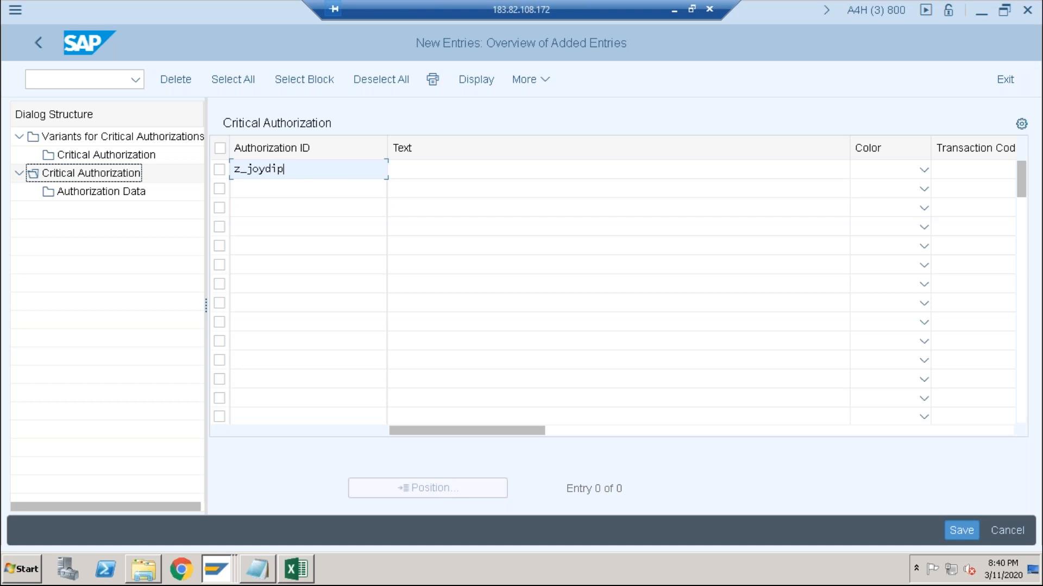
key(Return)
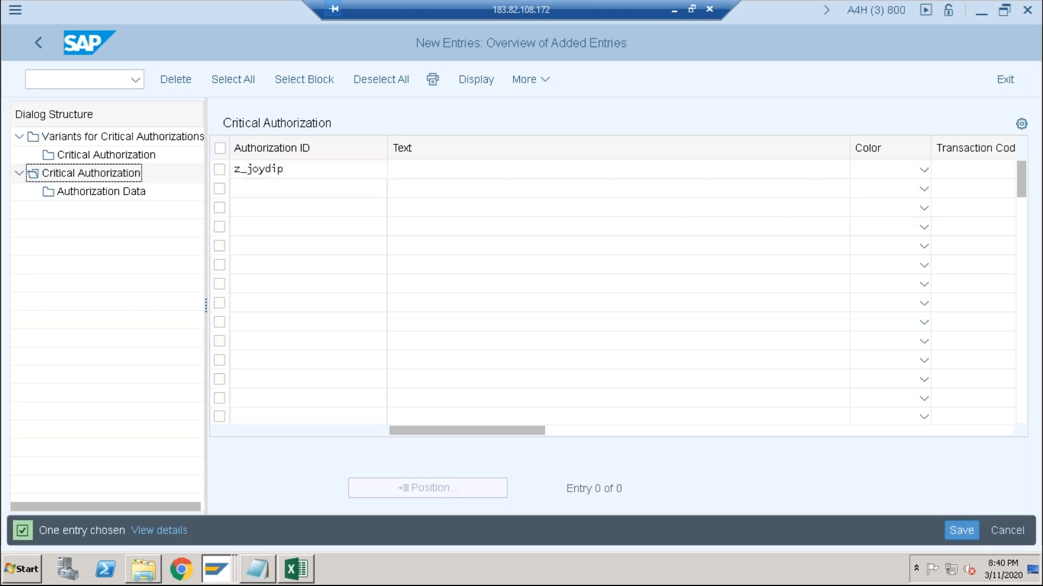
click(454, 175)
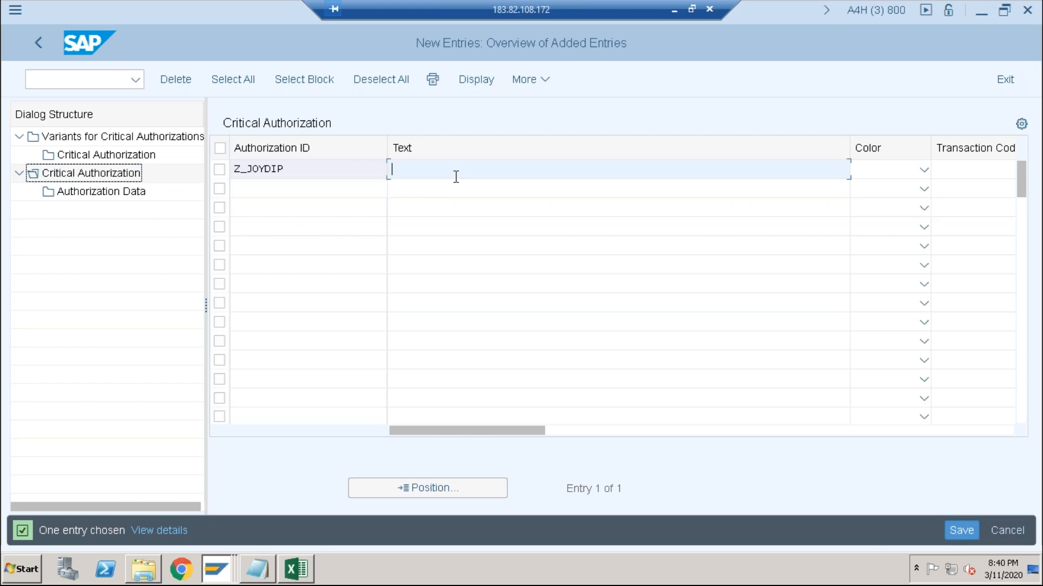
click(339, 162)
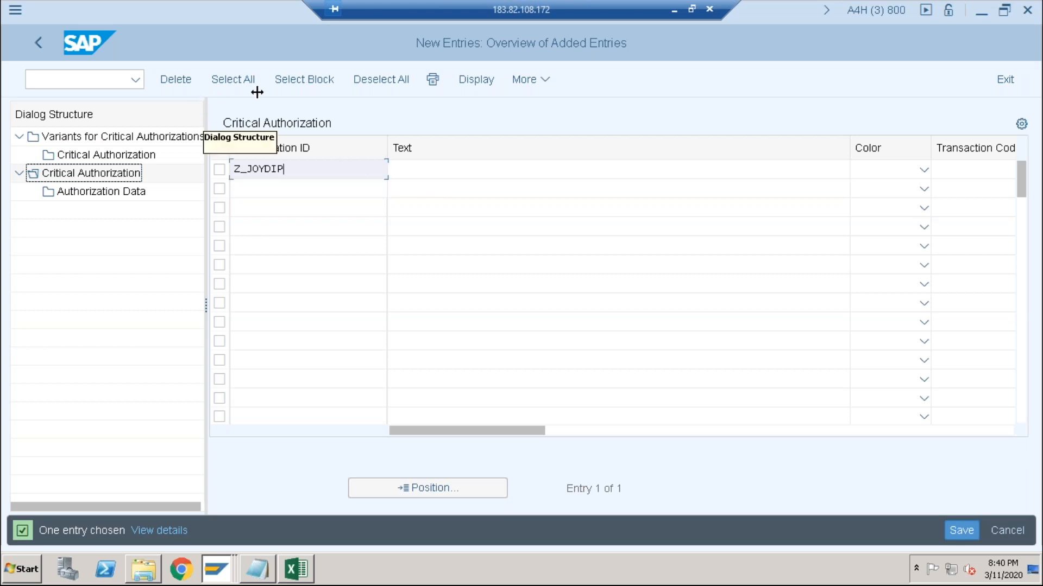
- Give the new critical authorization the text "critical auth" and the color Red
double_click(416, 169)
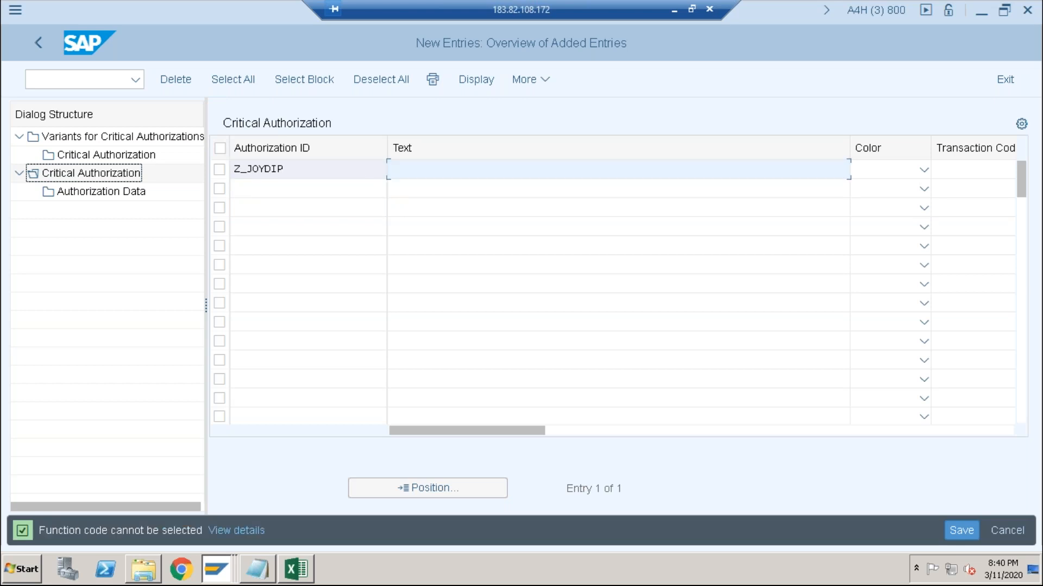
text(critical auth)
click(924, 164)
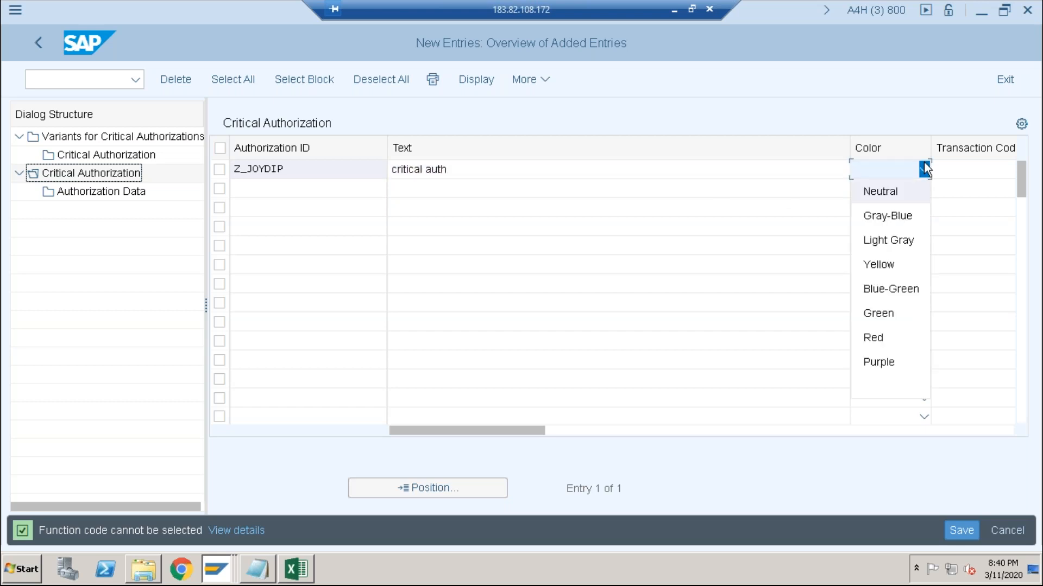
click(882, 338)
click(951, 175)
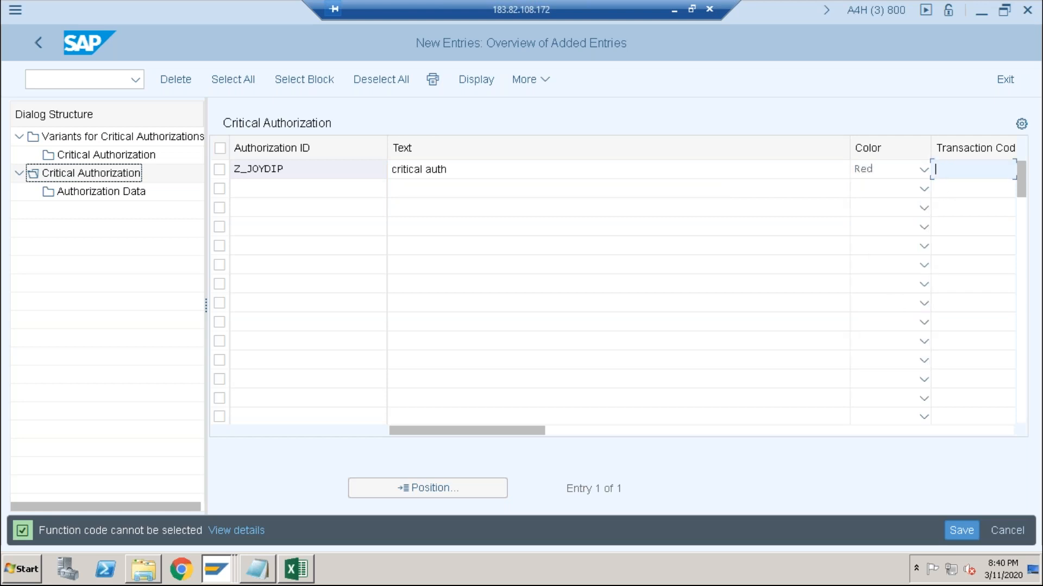
text(scc)
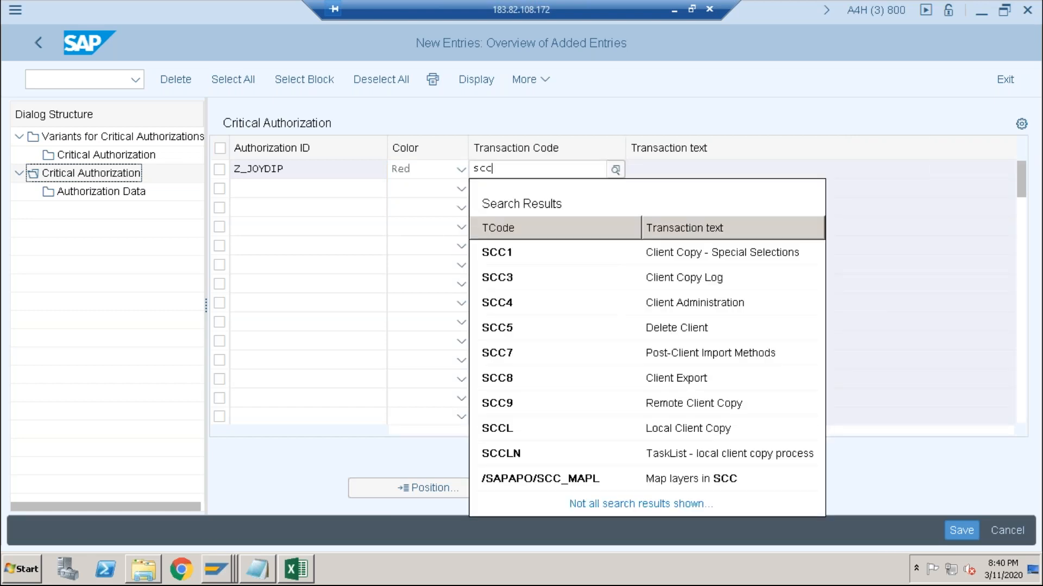
text(5)
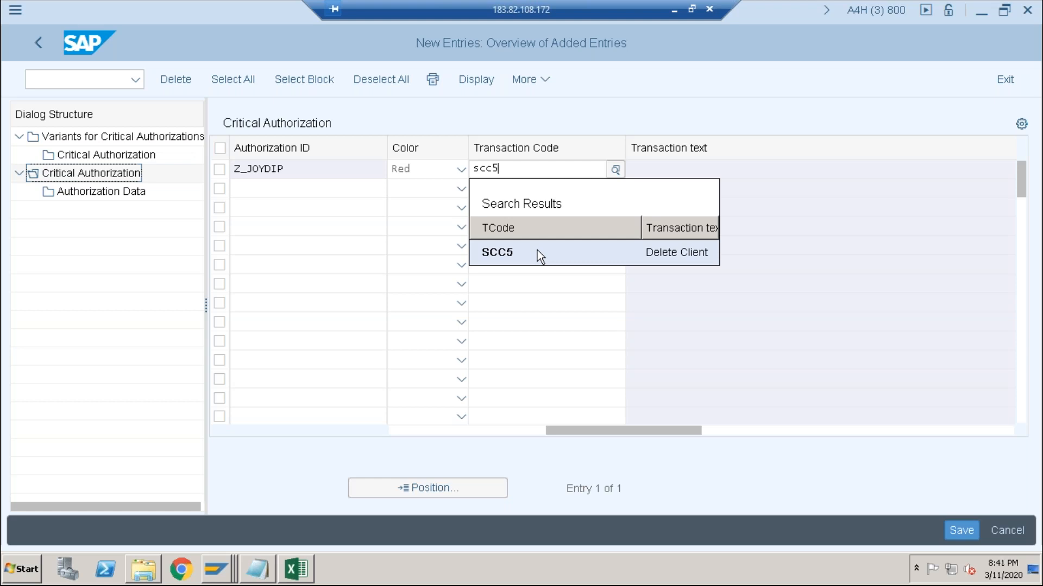
key(BackSpace)
key(BackSpace)
key(BackSpace)
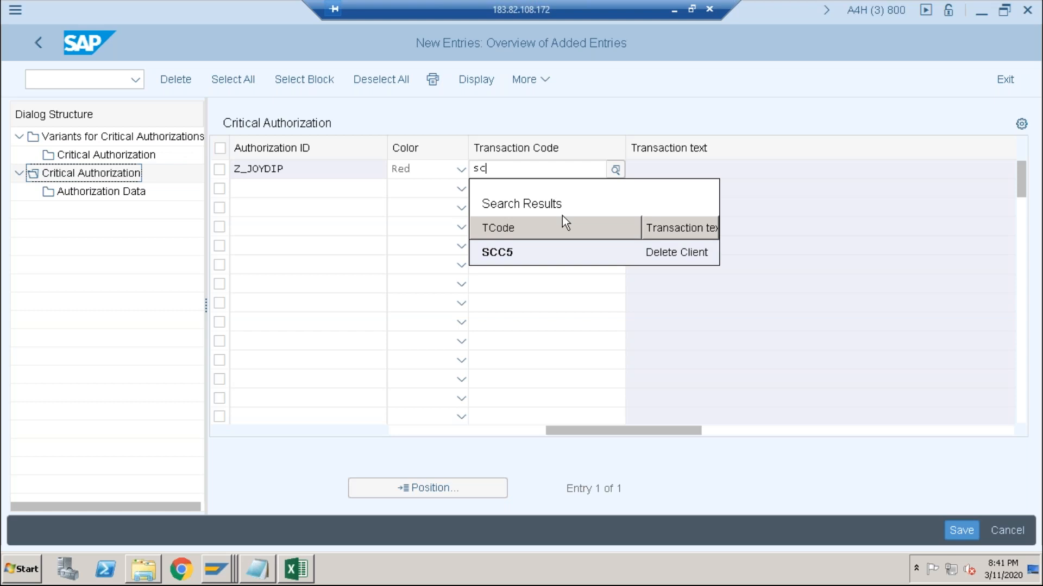
- Set the critical authorization's transaction code to SU01 and accept copying the transaction's authorization data to this ID
text(u01)
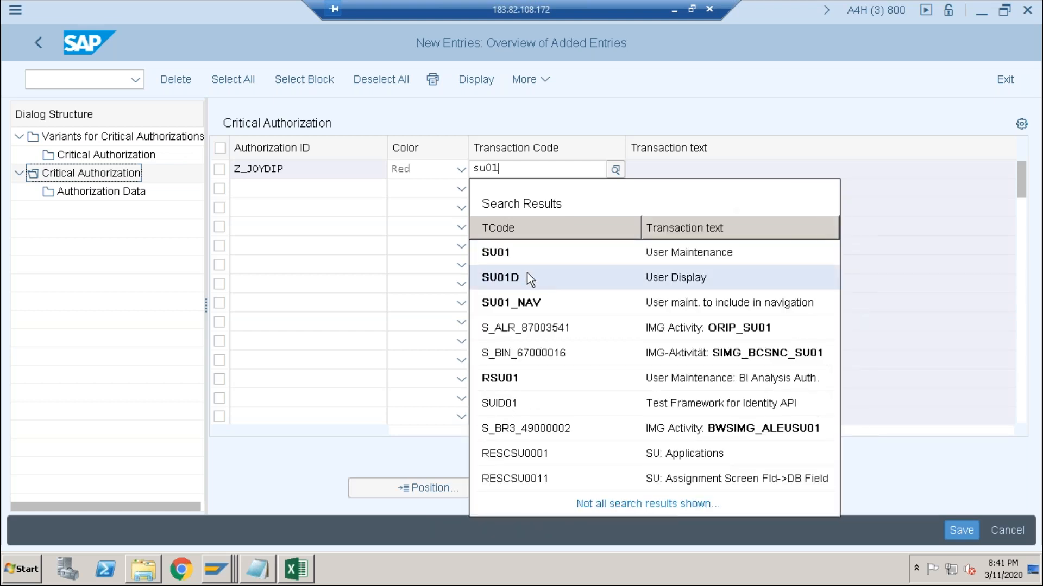
click(512, 258)
click(512, 257)
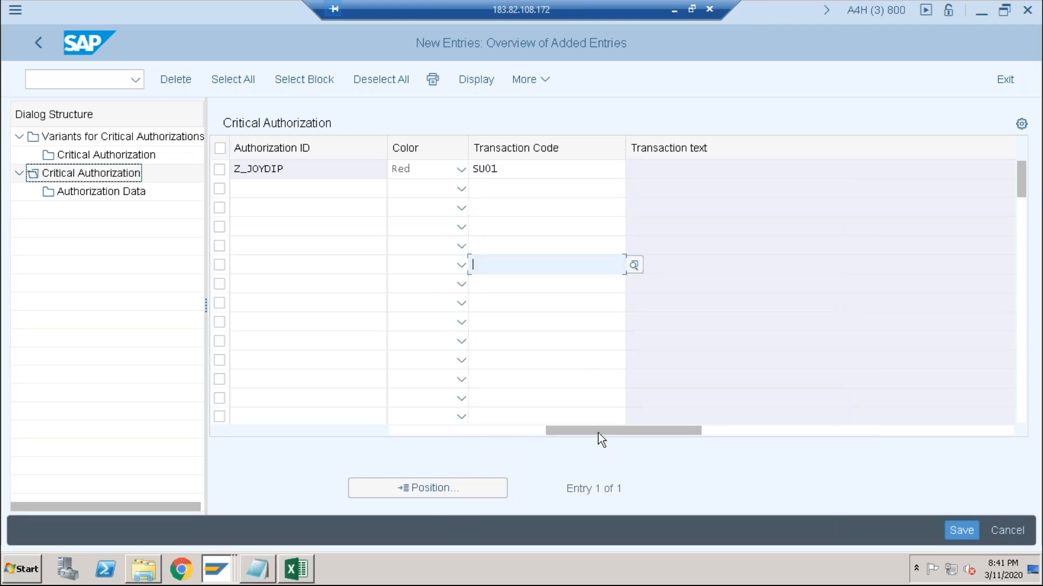
drag(598, 432, 392, 426)
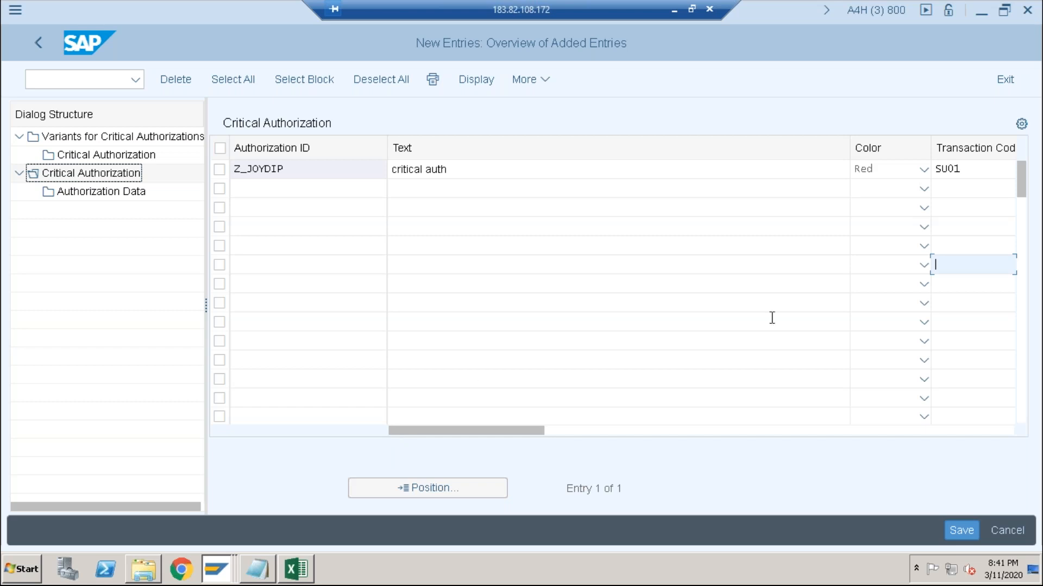
click(965, 165)
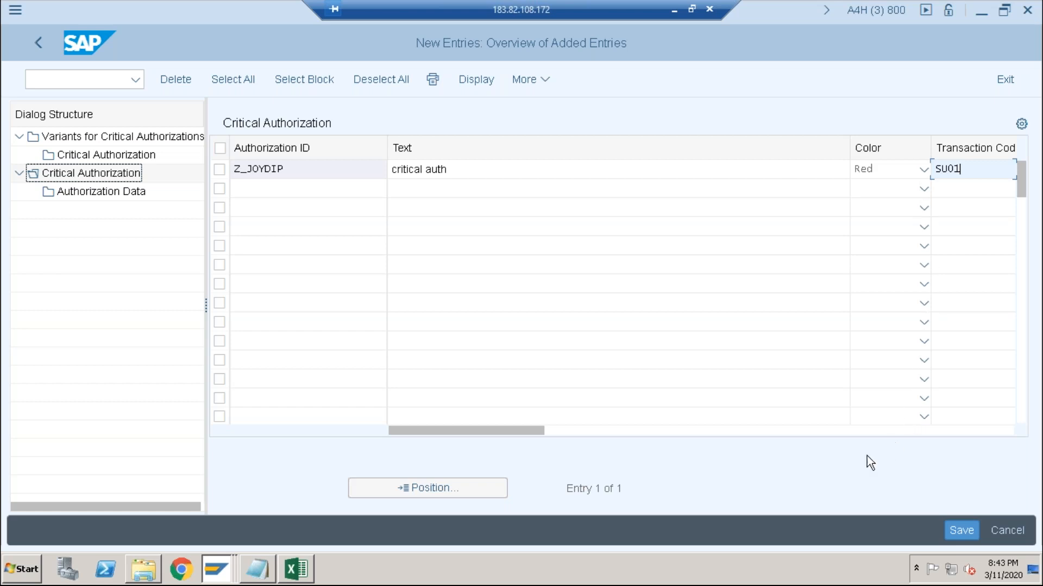
drag(518, 431, 678, 437)
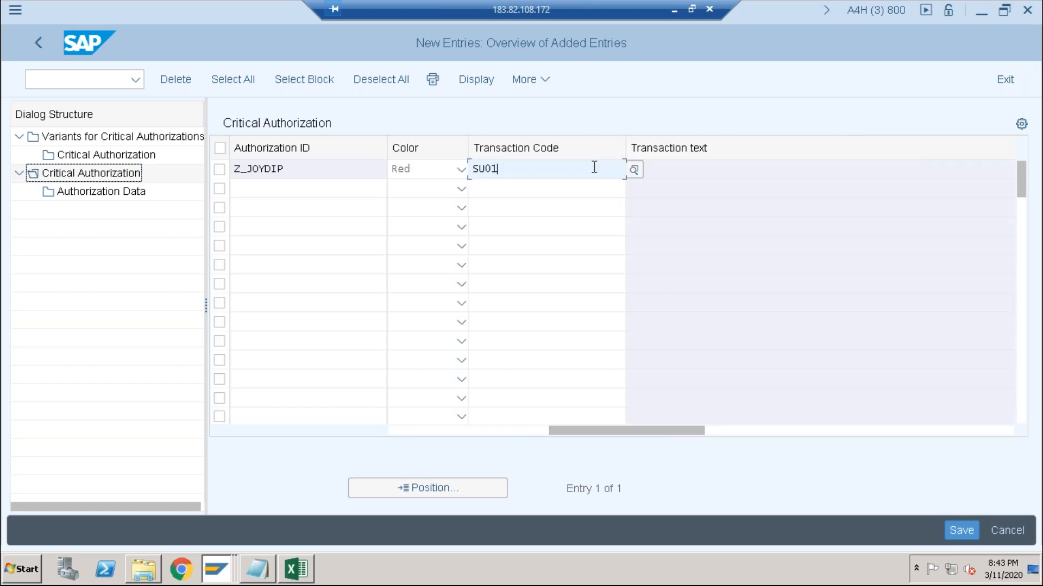
key(Return)
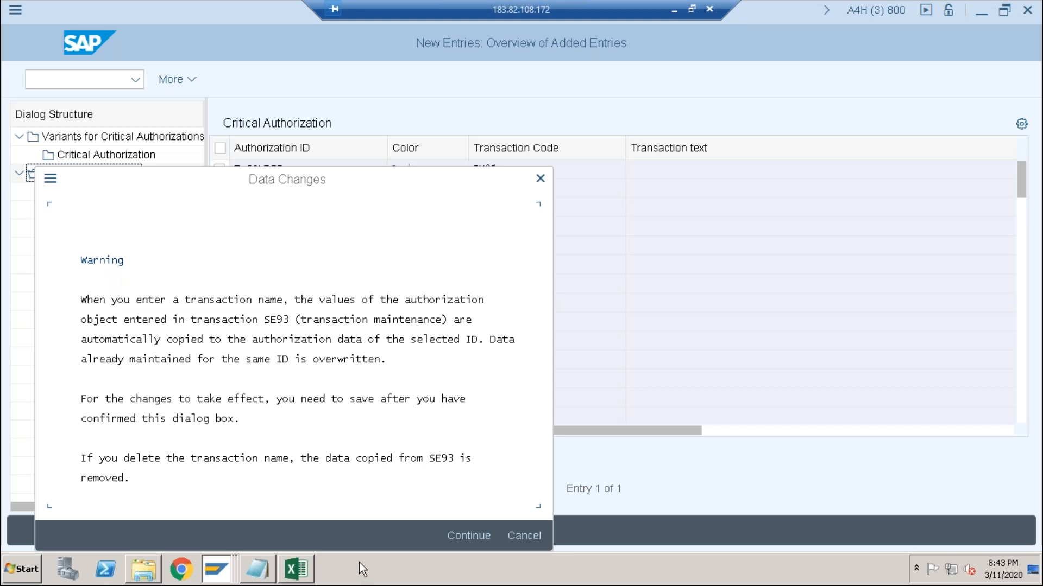
click(461, 538)
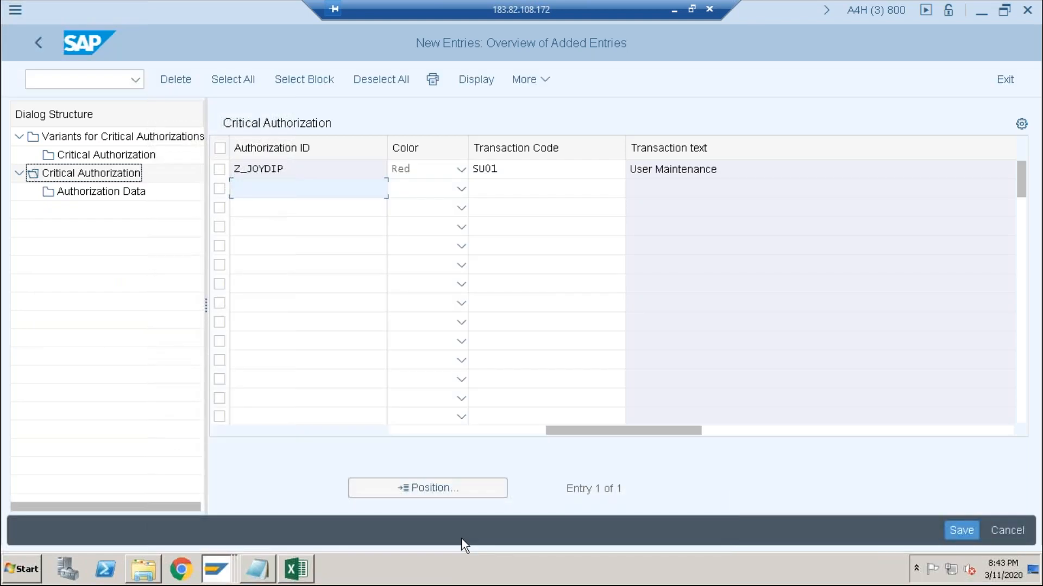
- Save the new critical authorization and select its entry
click(961, 530)
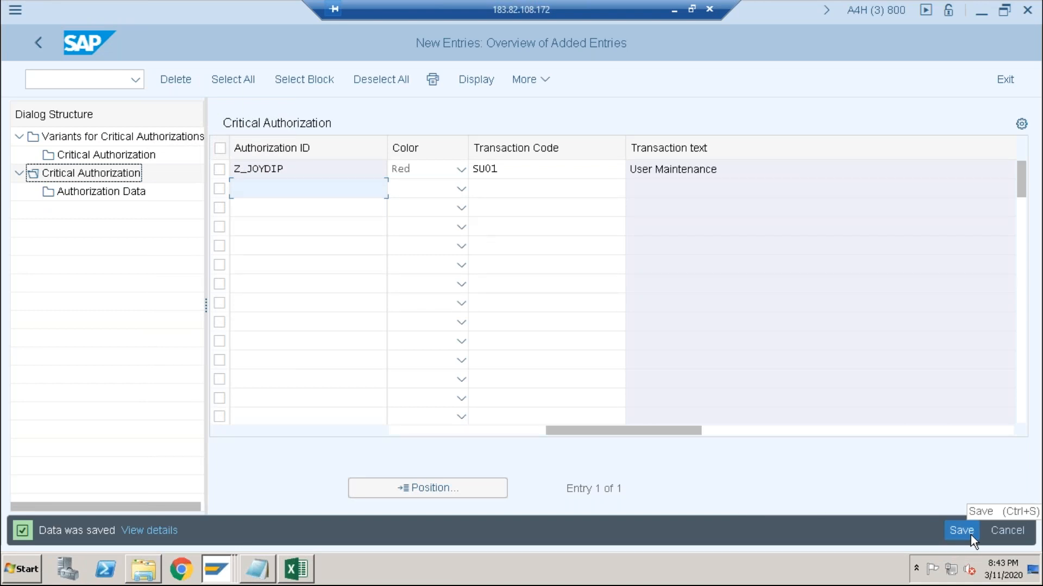
click(216, 172)
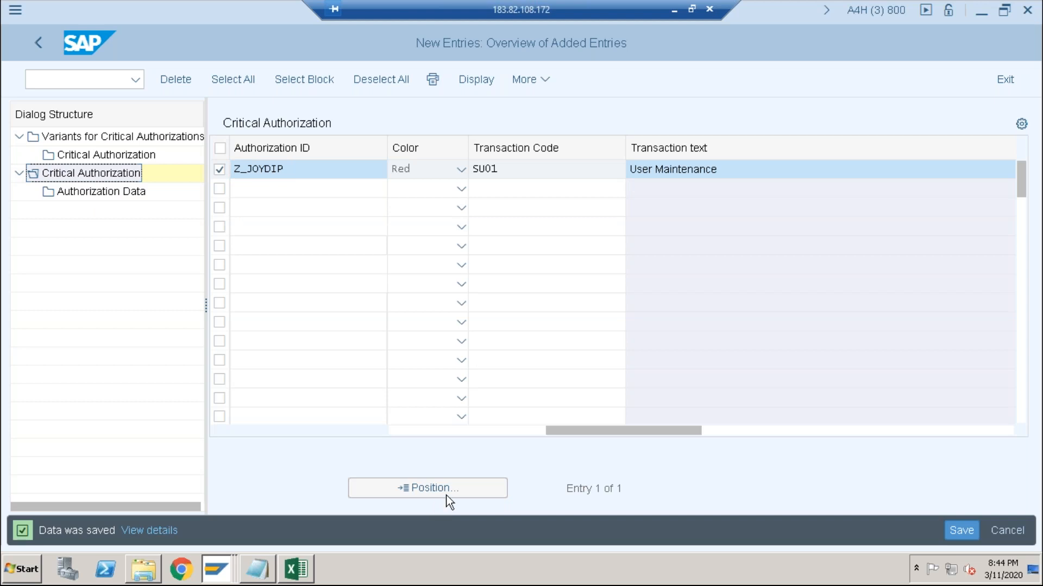
- Open the authorization data of the new critical authorization and examine its S_TCODE and S_USER_GRP object rows
click(113, 195)
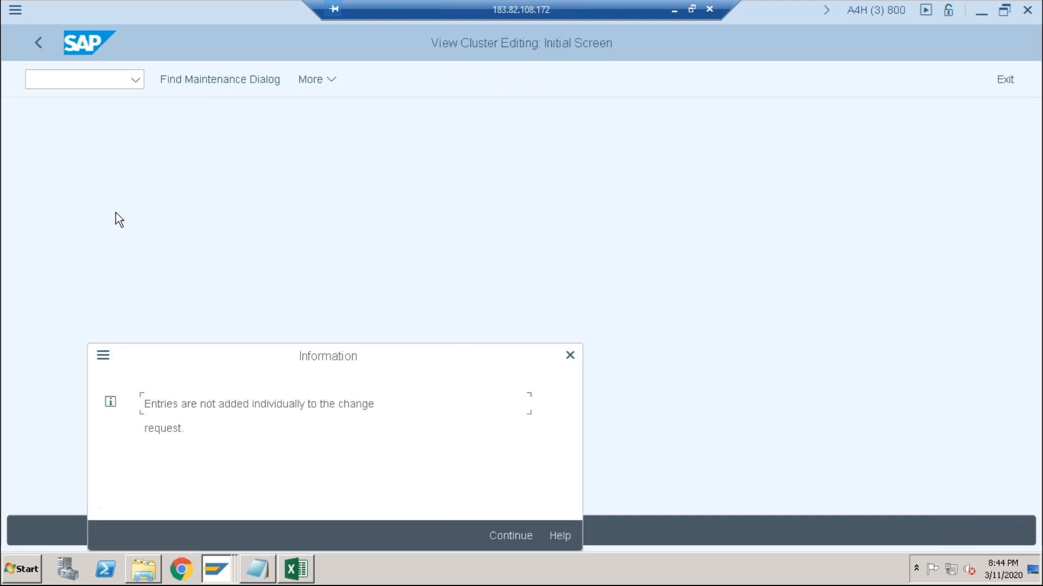
click(512, 535)
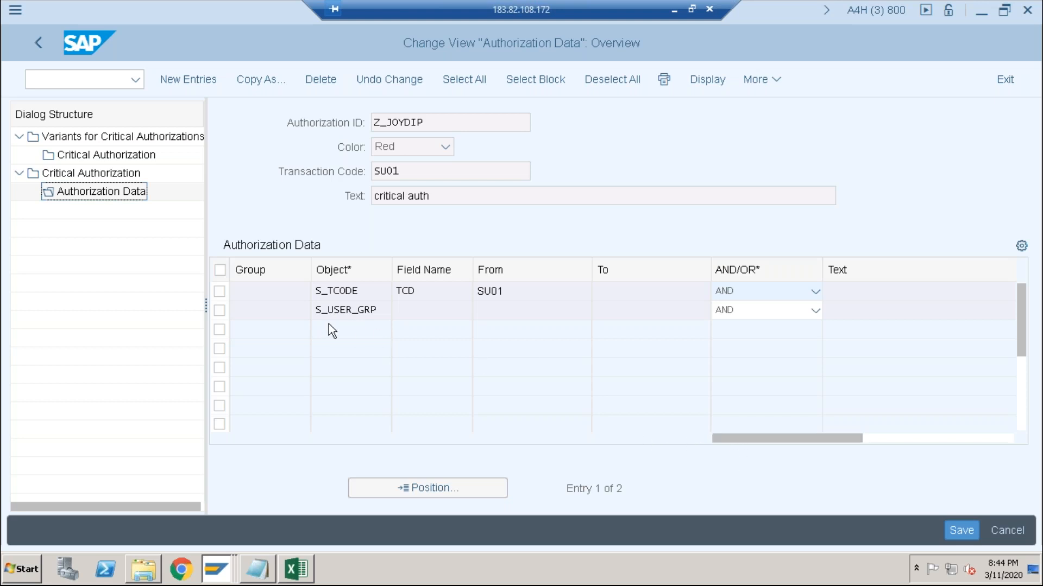
click(366, 290)
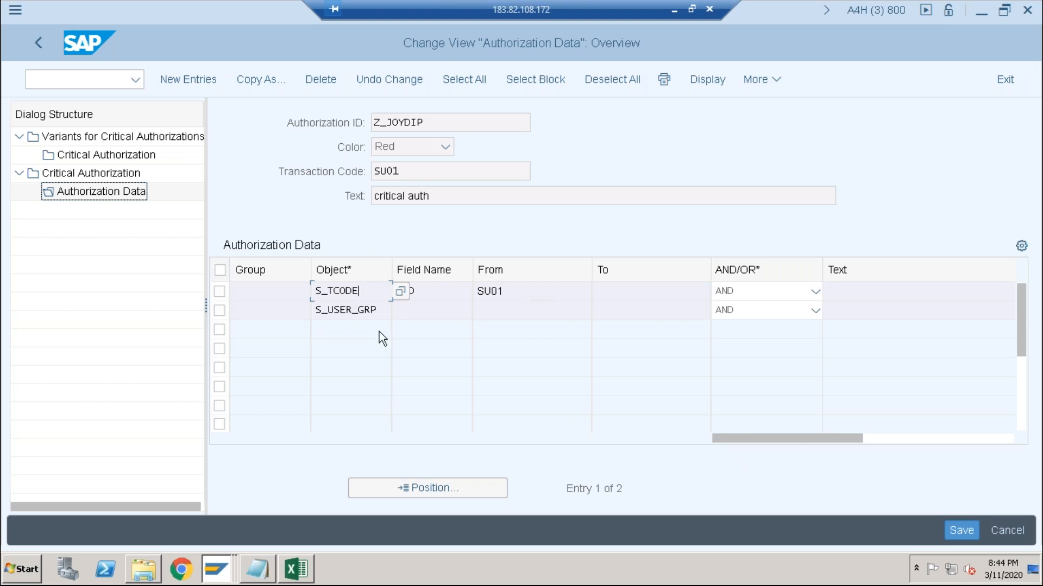
click(389, 307)
click(367, 289)
drag(367, 289, 265, 292)
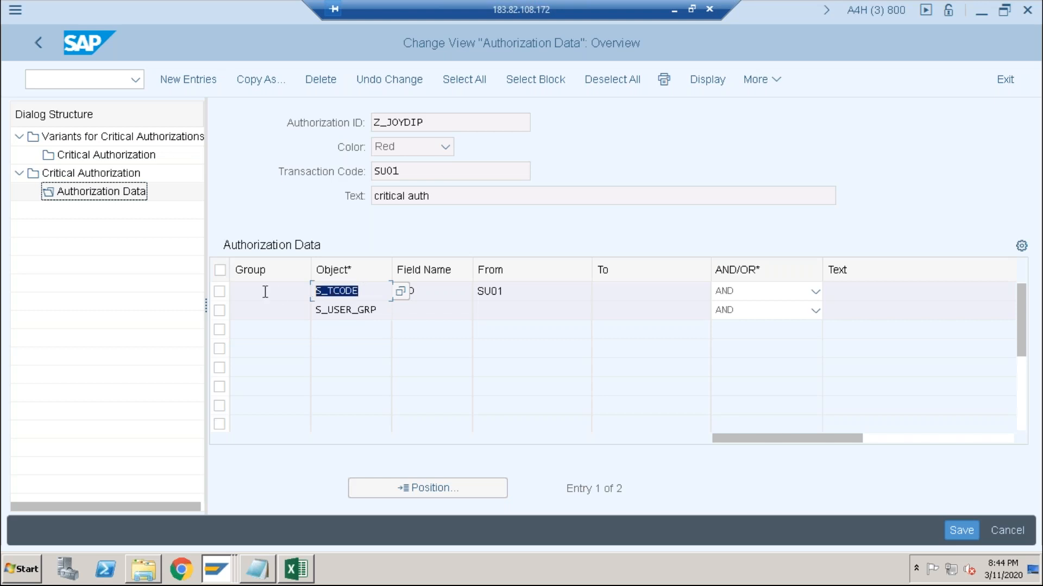
click(383, 309)
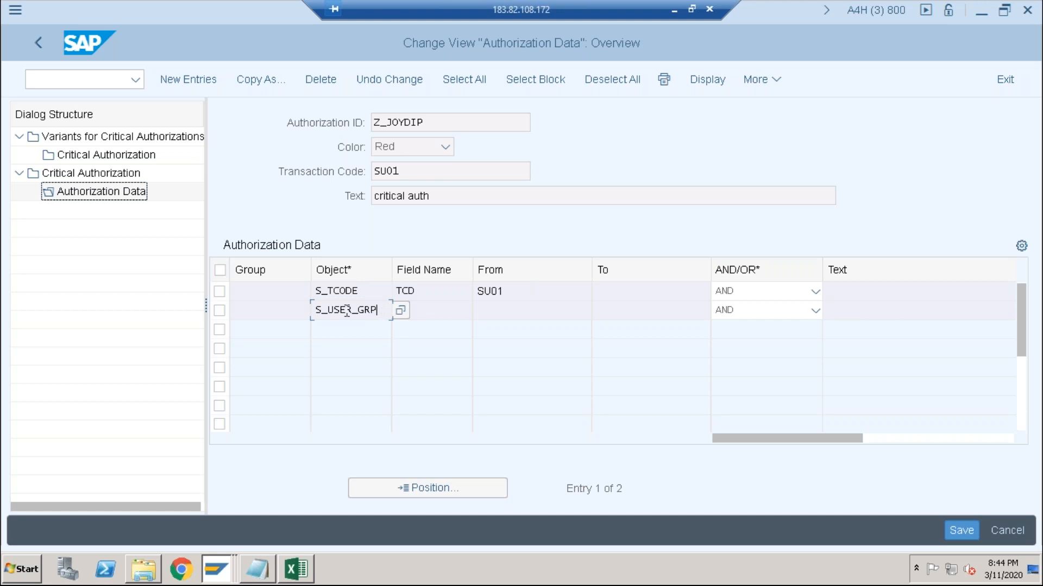
drag(381, 310, 270, 311)
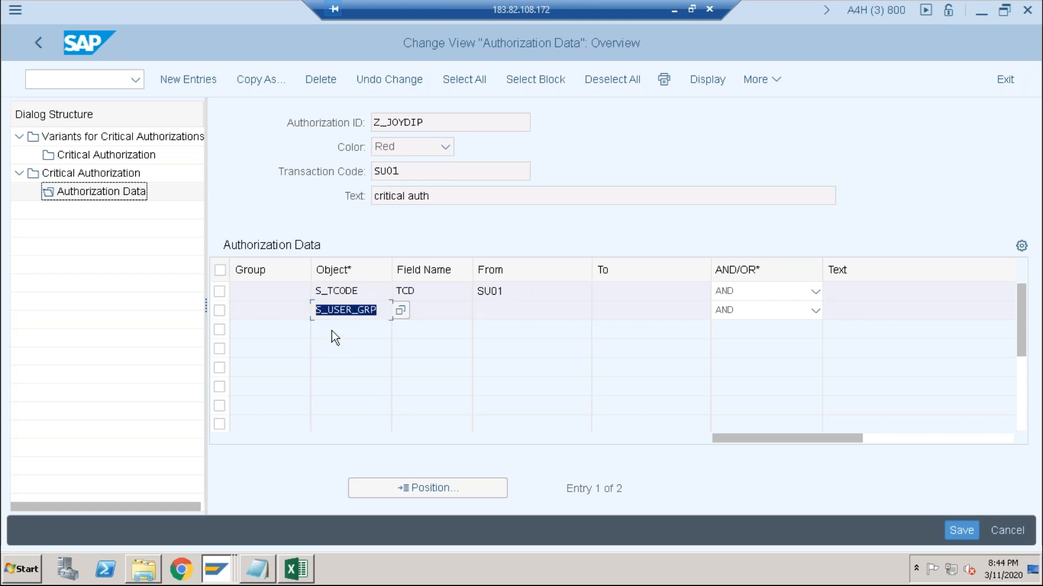
click(366, 292)
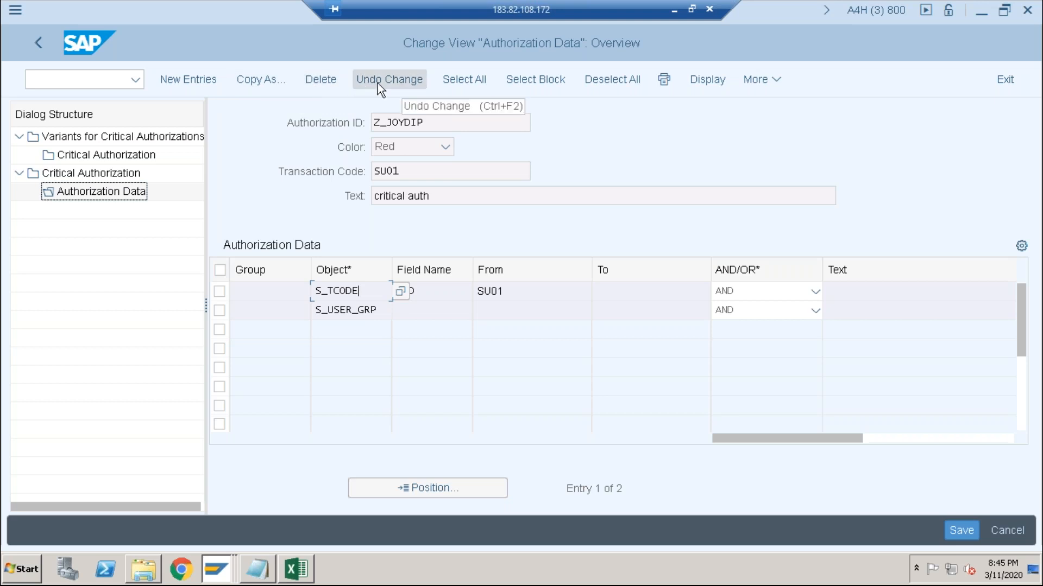
- Switch the authorization data view to display mode and return it to change mode
click(760, 88)
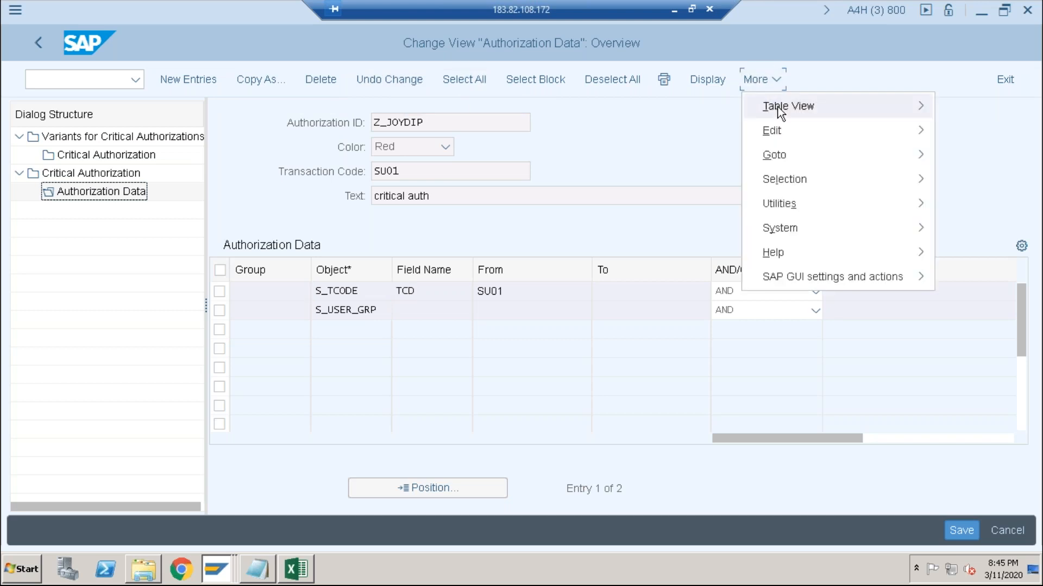
mouse_move(779, 109)
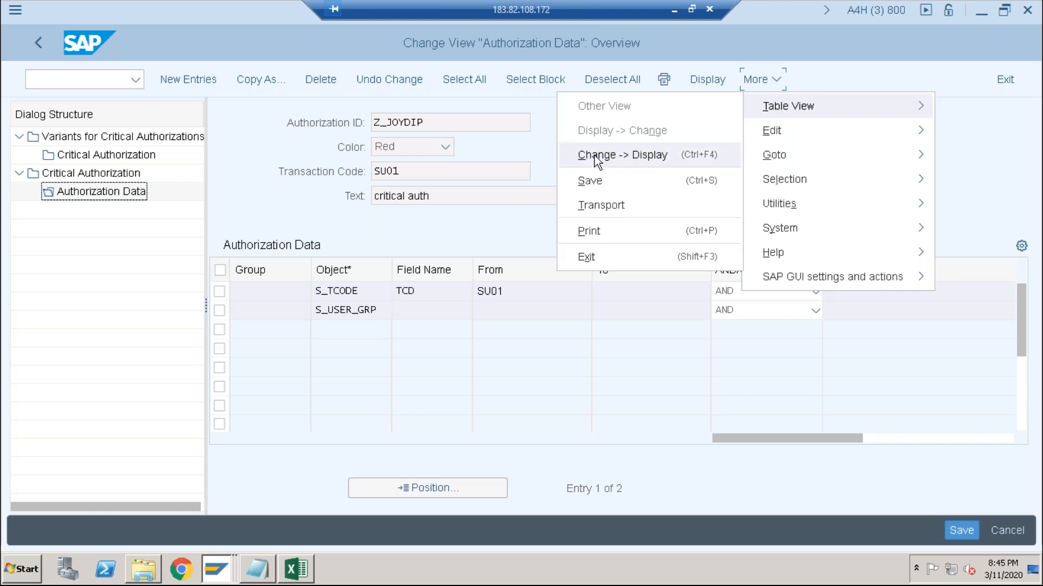
click(632, 154)
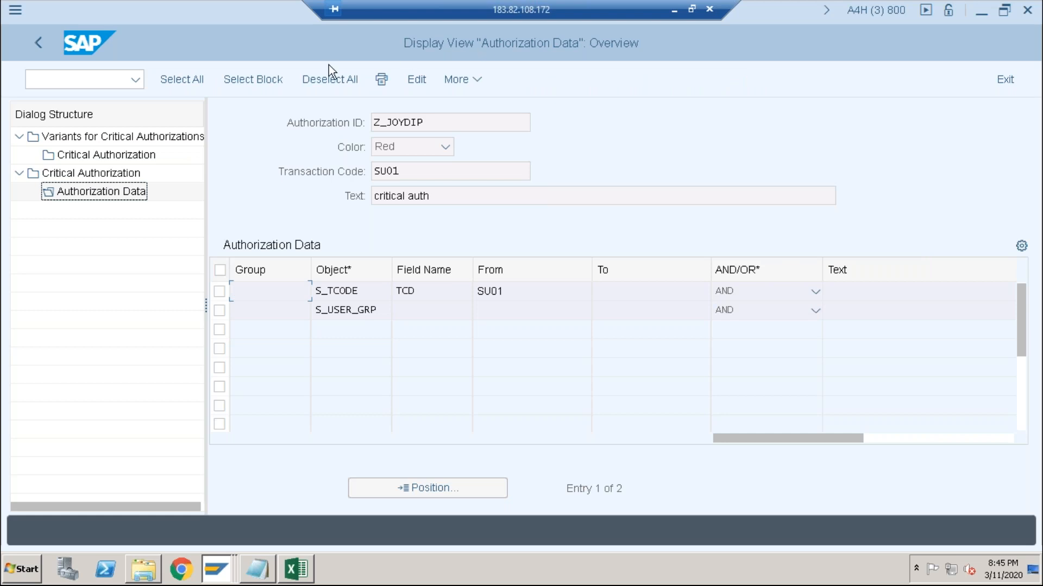
click(471, 76)
mouse_move(481, 120)
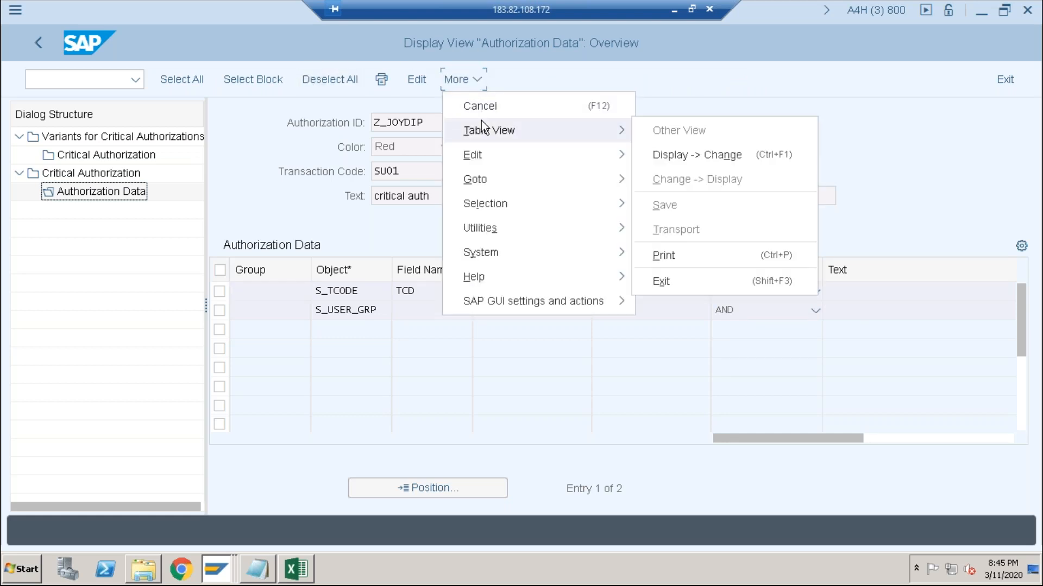
click(416, 79)
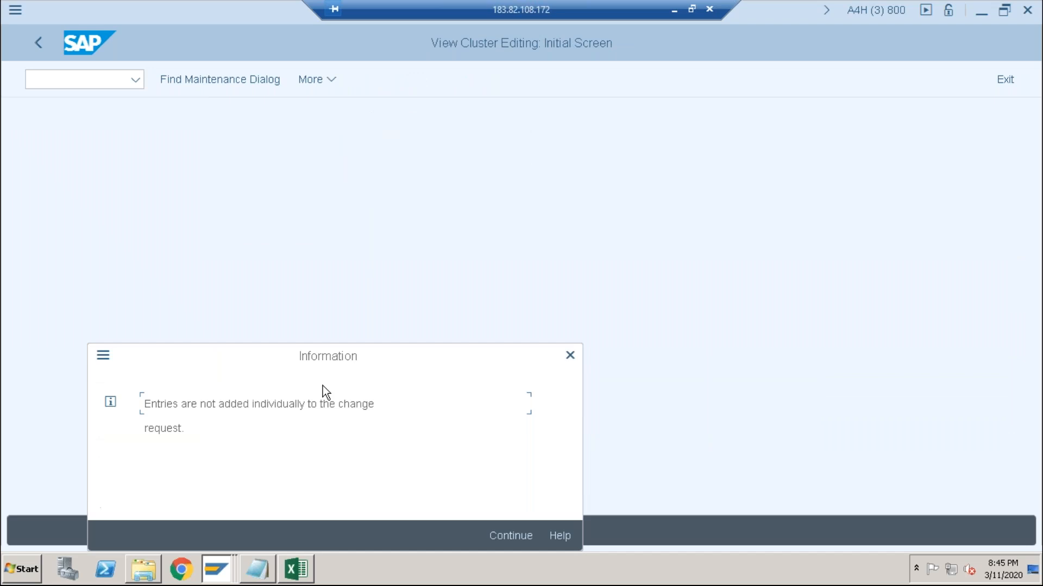
click(509, 541)
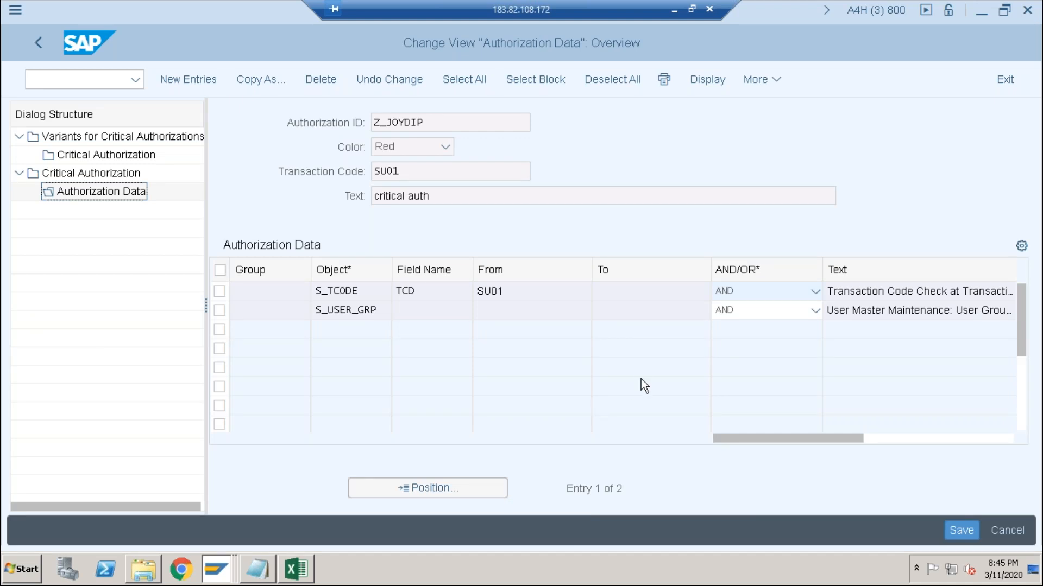
- Try to edit the value range of the existing S_USER_GRP row
click(719, 299)
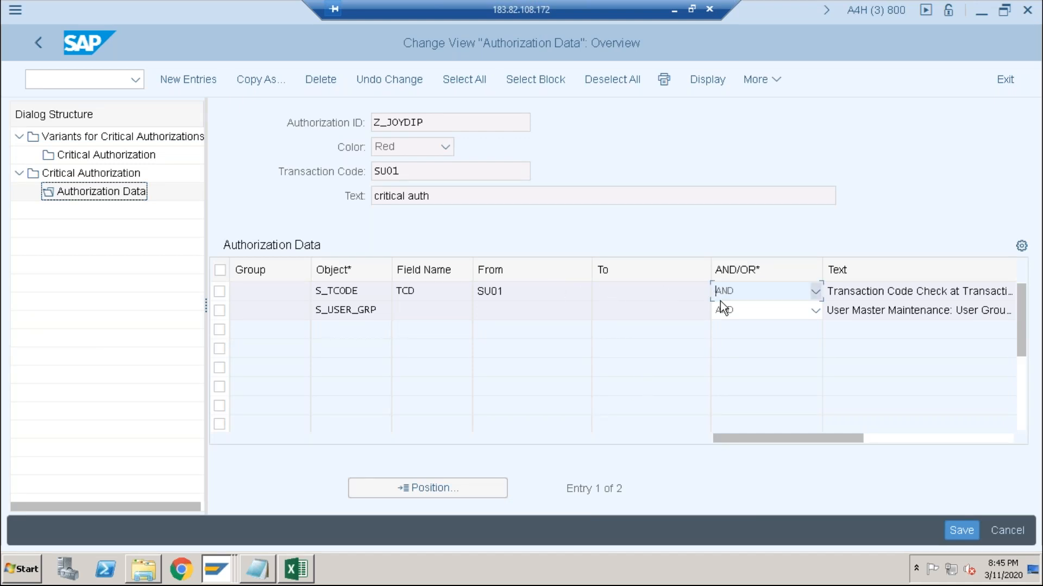
click(628, 311)
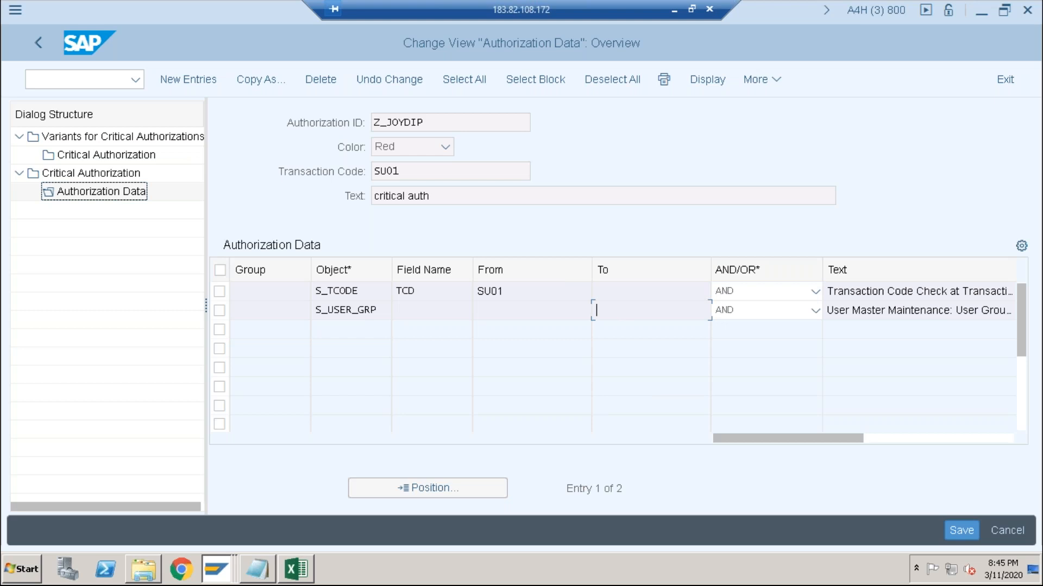
double_click(563, 311)
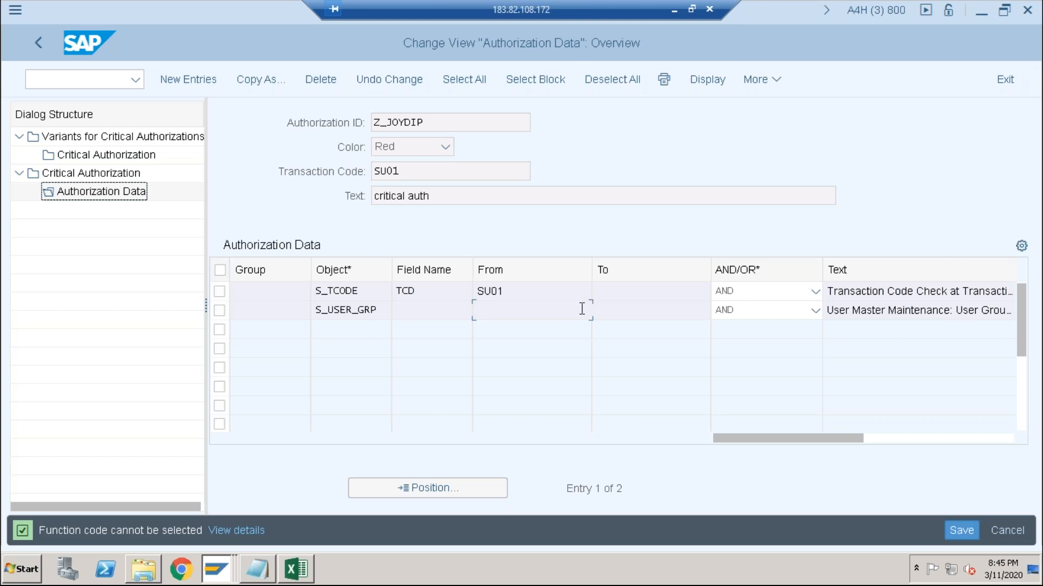
- Go back to the critical authorization overview and reopen the authorization data of the "critical auth" entry
click(38, 43)
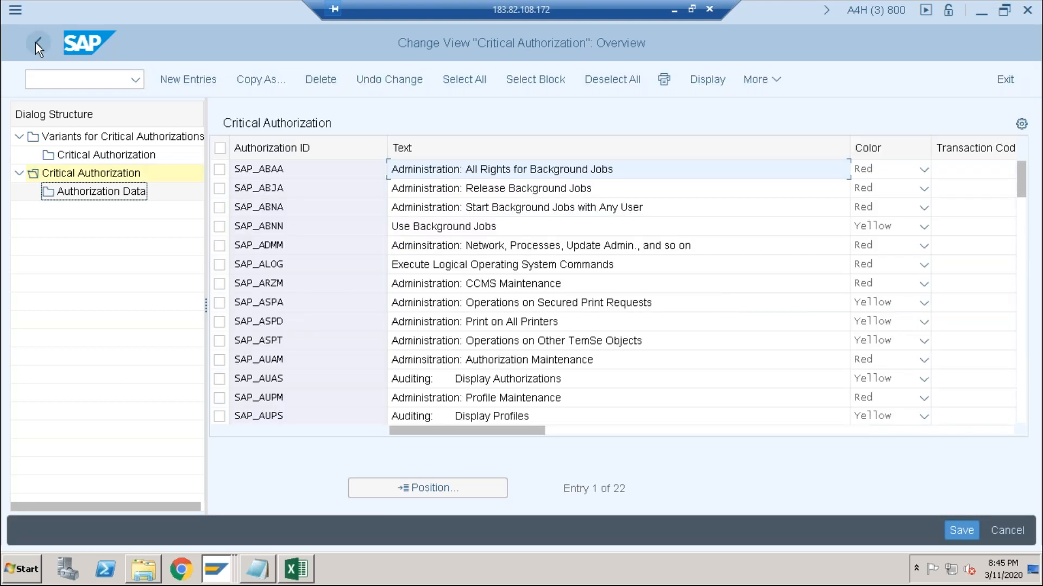
scroll(279, 265, down, 7)
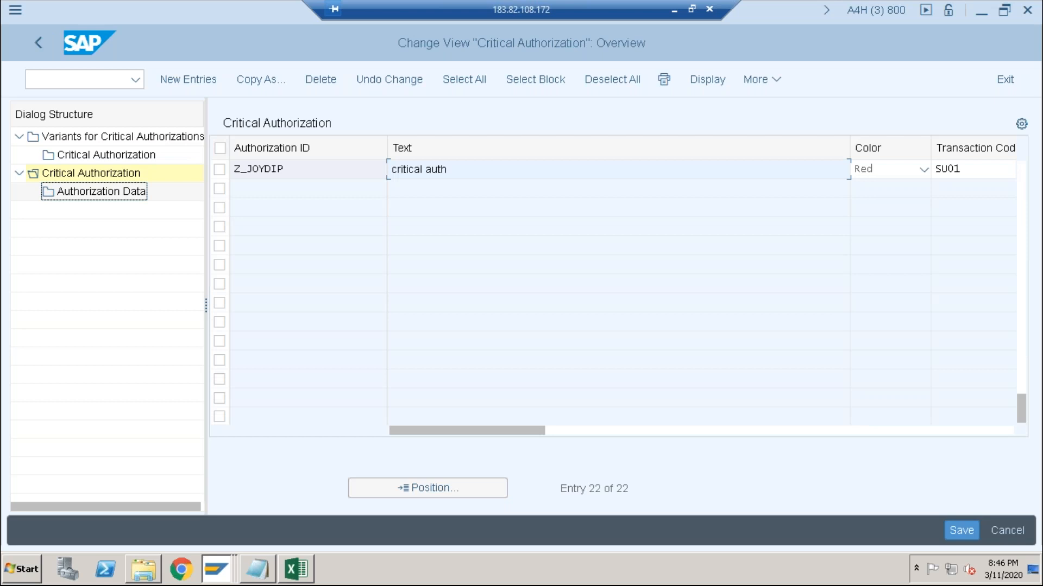
click(219, 170)
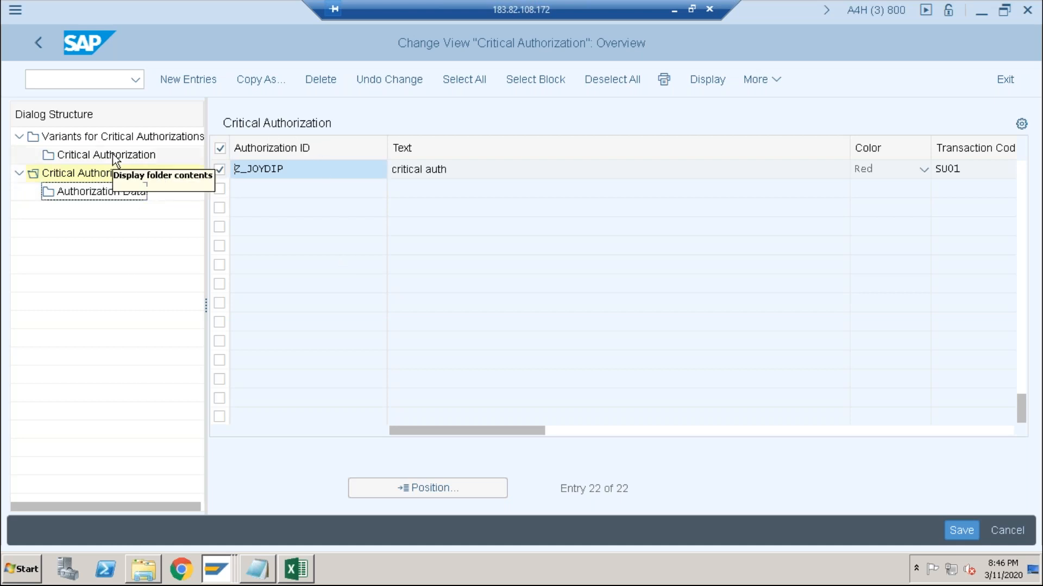
double_click(77, 189)
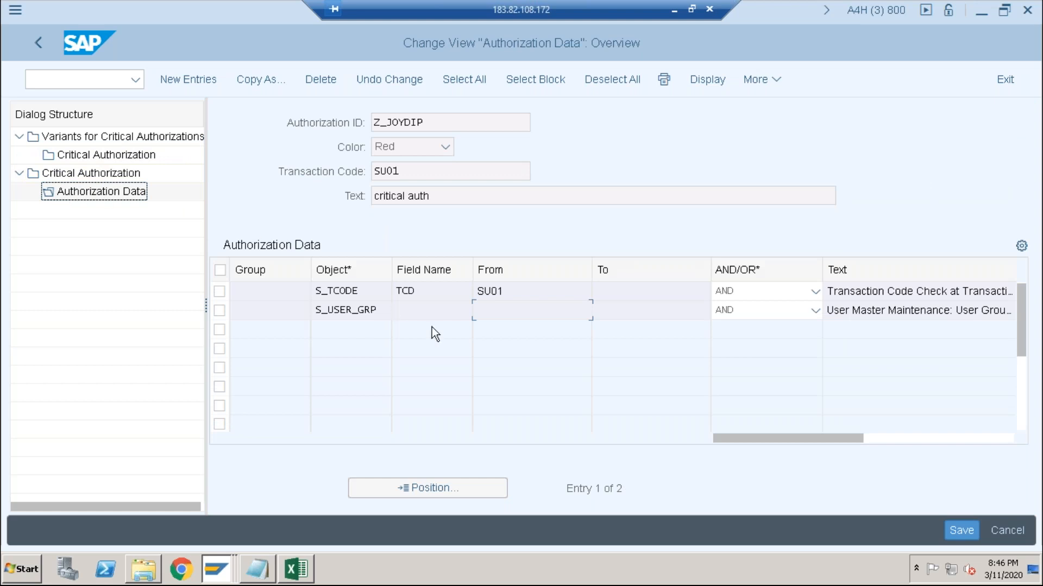
- Start a new authorization data entry and search the authorization object value list for s_user_grp
click(196, 80)
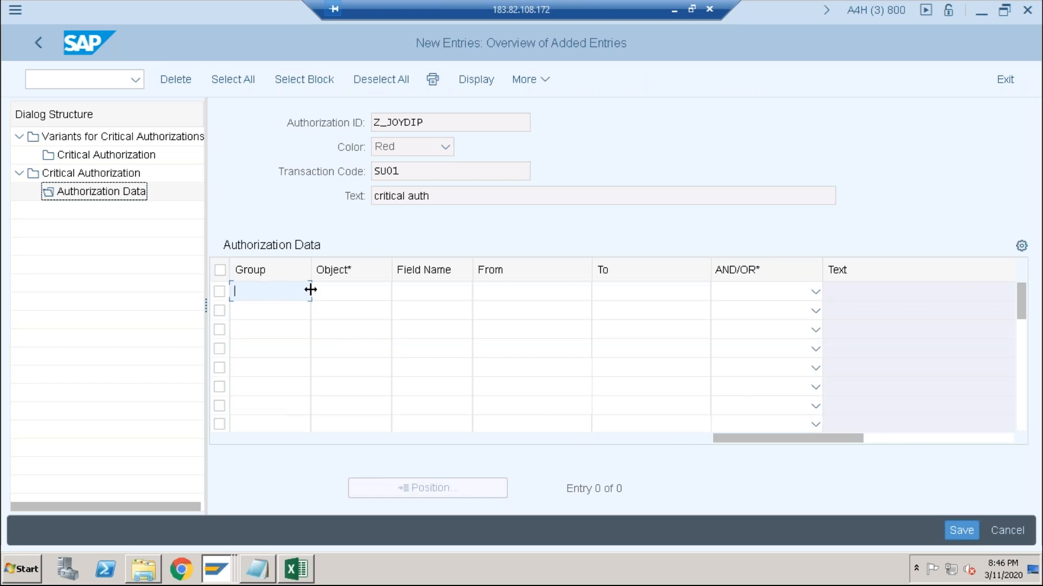
click(345, 291)
click(401, 292)
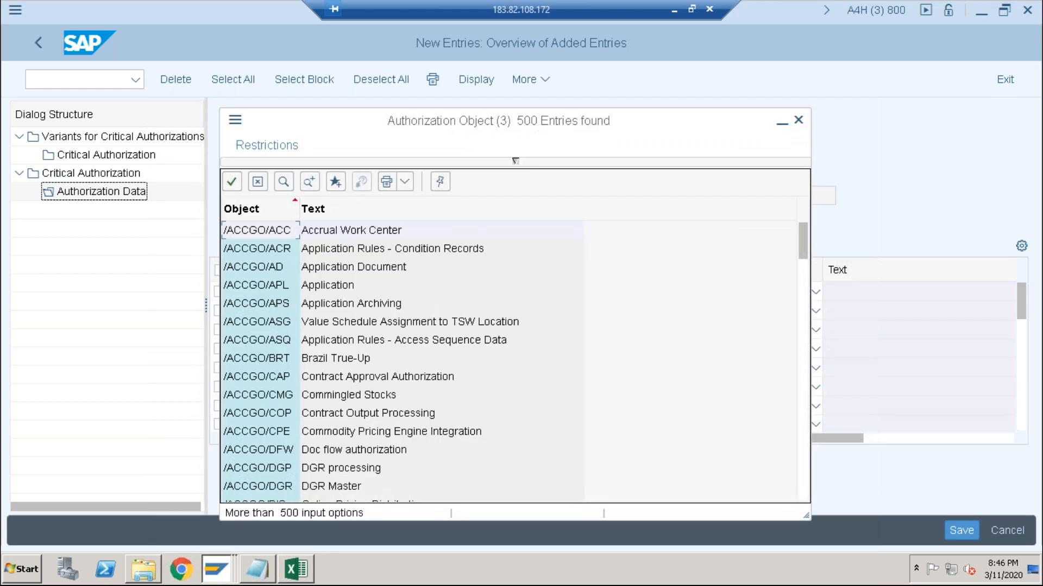
key(ctrl+f)
text(s)
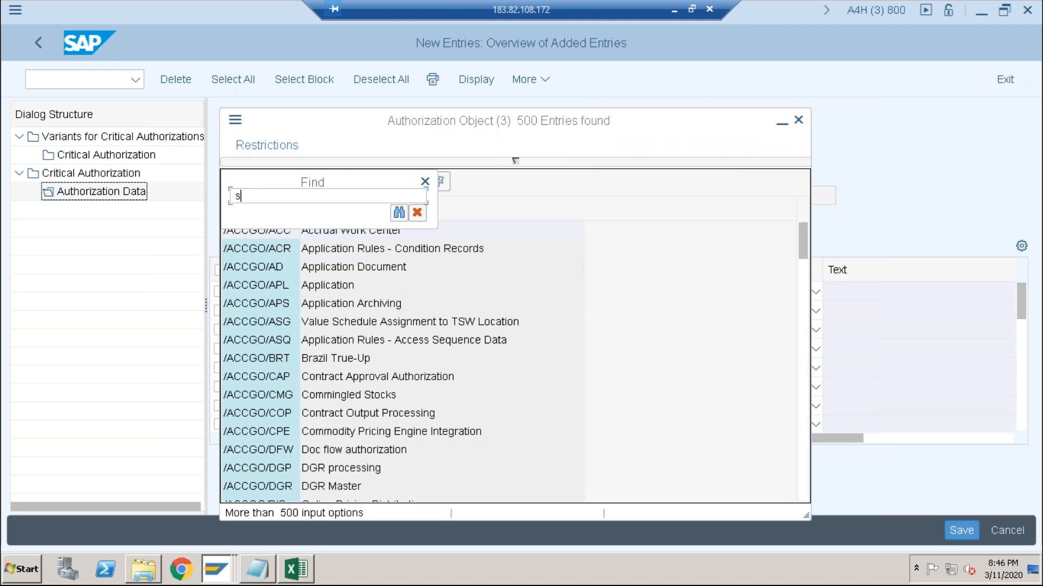
text(_user_grp)
key(Return)
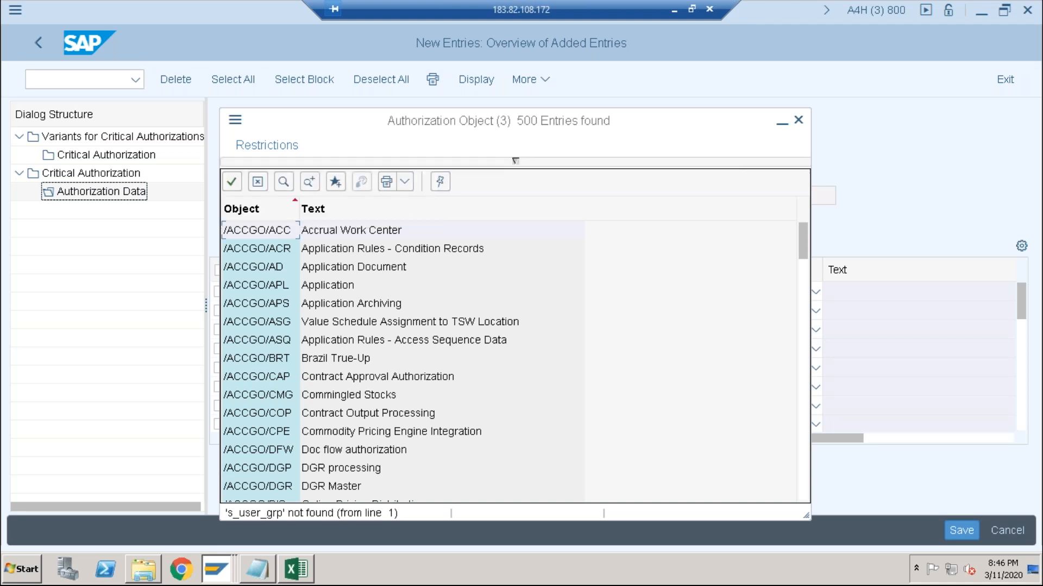
click(798, 120)
- Set the new authorization data entry's object to S_USER_GRP and its field name to ACTVT
text(s)
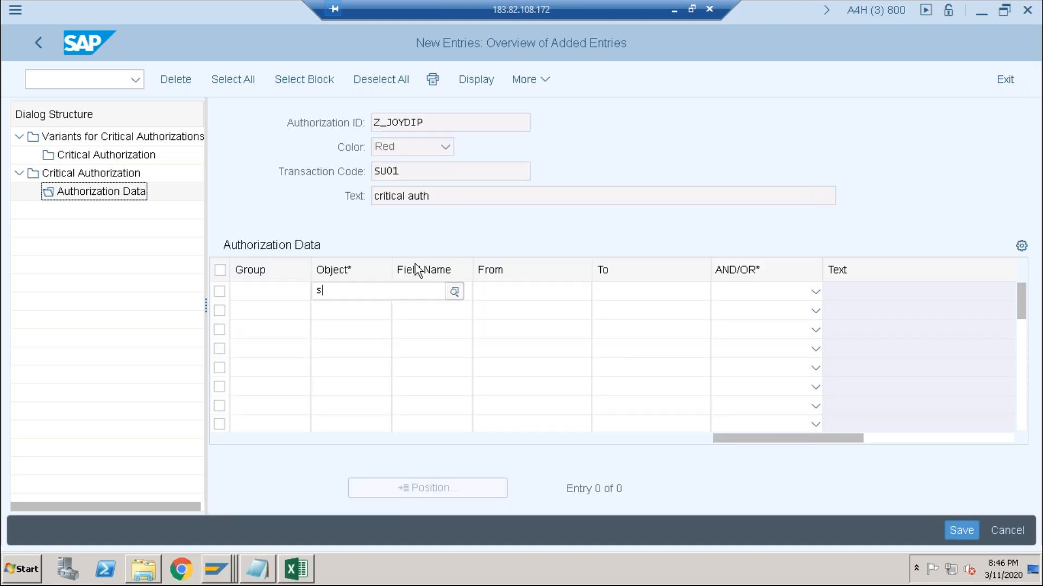
text(_user_gr)
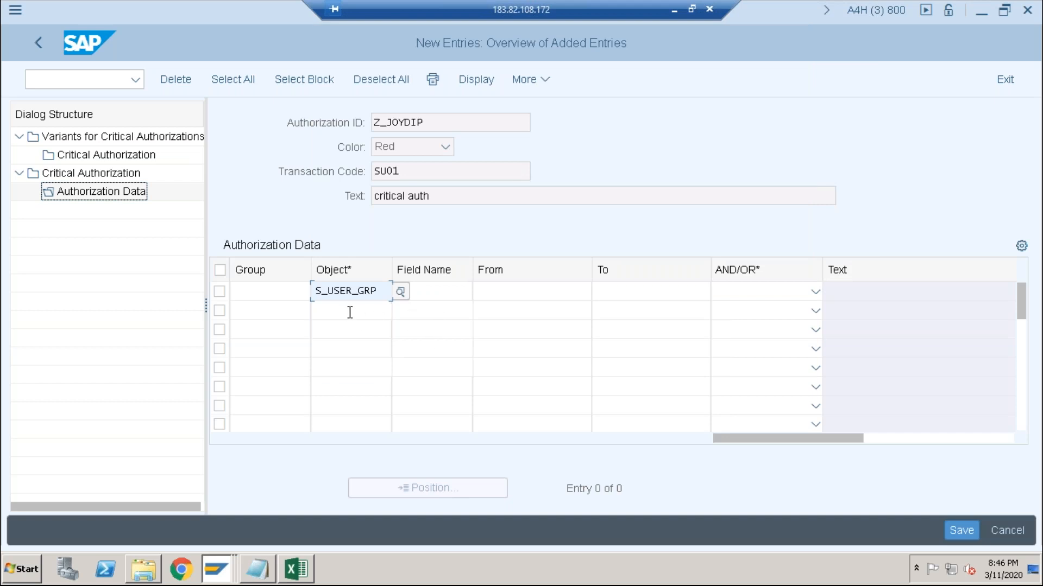
click(421, 291)
click(484, 292)
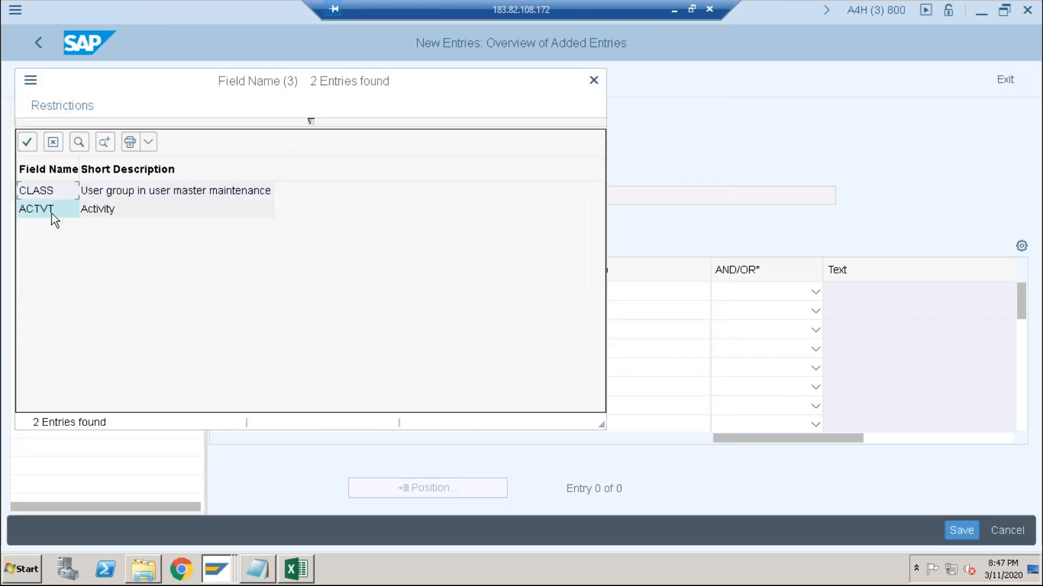
click(51, 213)
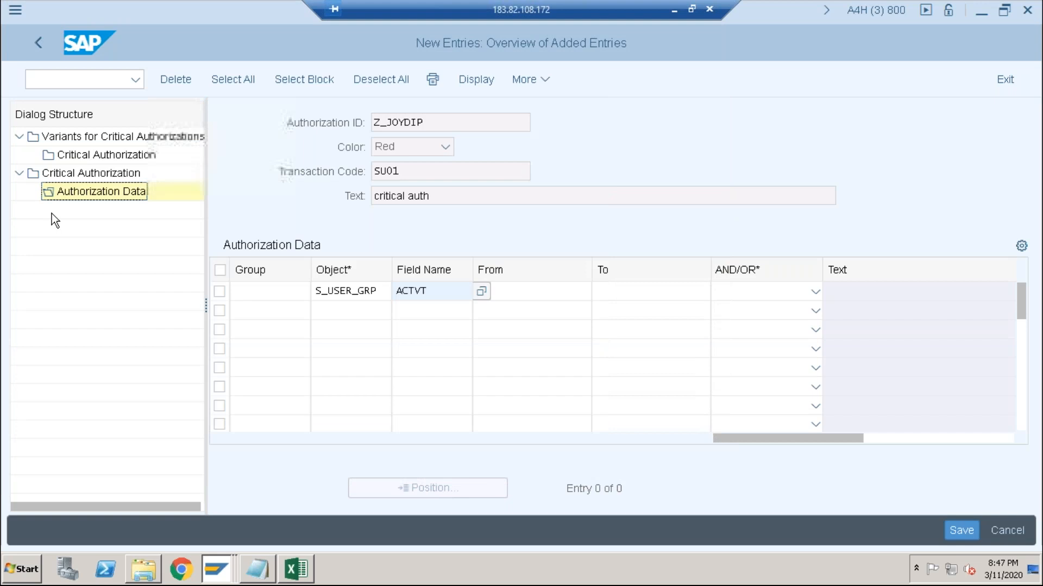
- Give the S_USER_GRP entry the value range from 01 to 64 and the AND operator
click(517, 296)
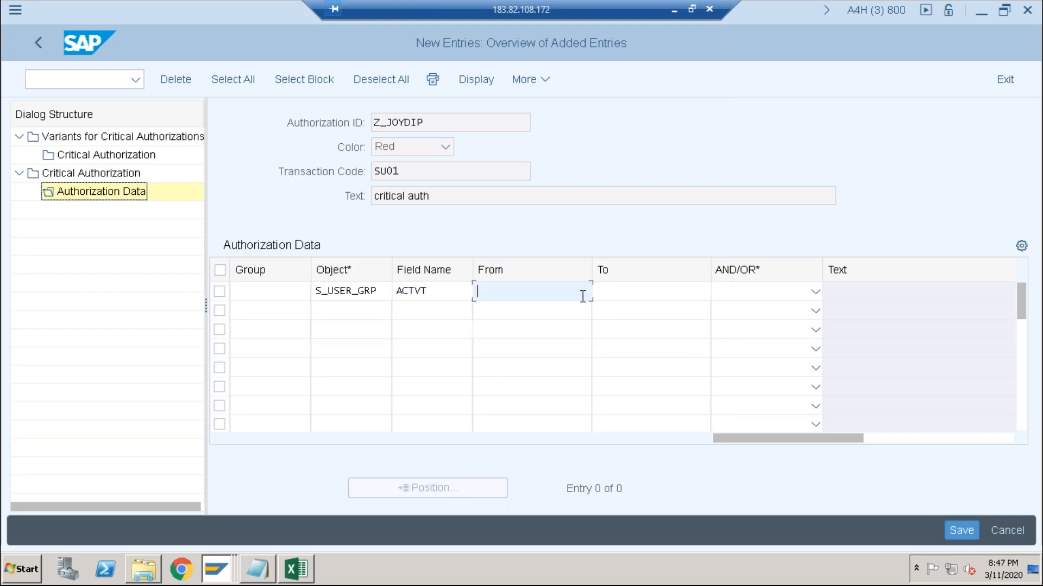
click(582, 292)
text(01)
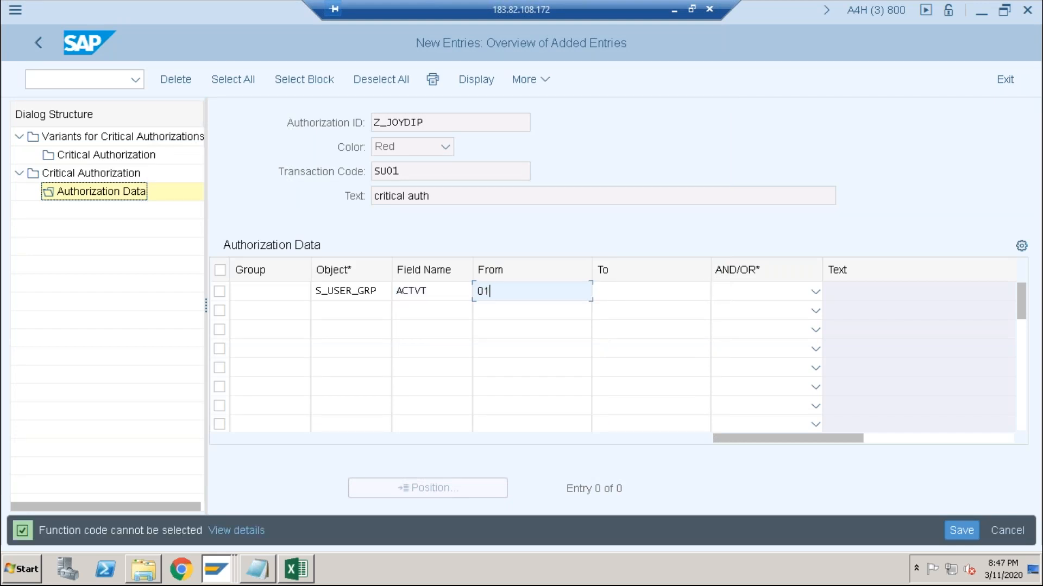
click(620, 288)
text(64)
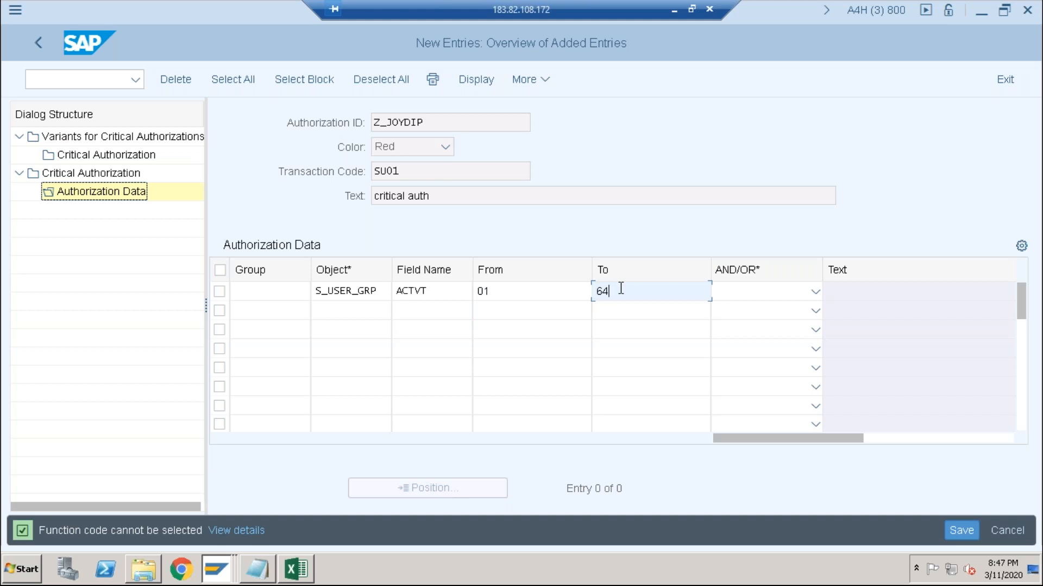
click(806, 295)
click(771, 320)
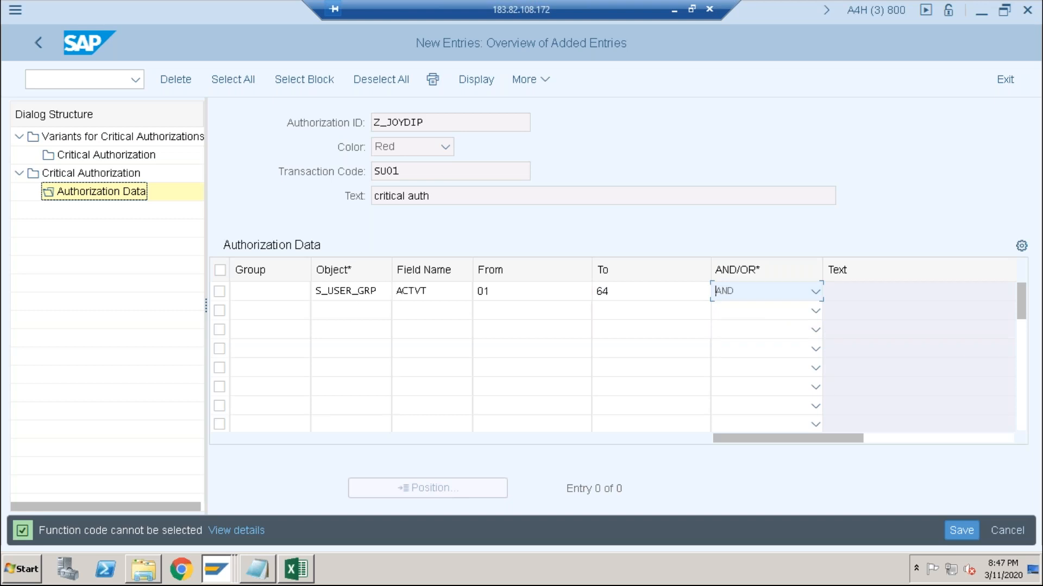
- Save the new S_USER_GRP authorization data entry
click(344, 306)
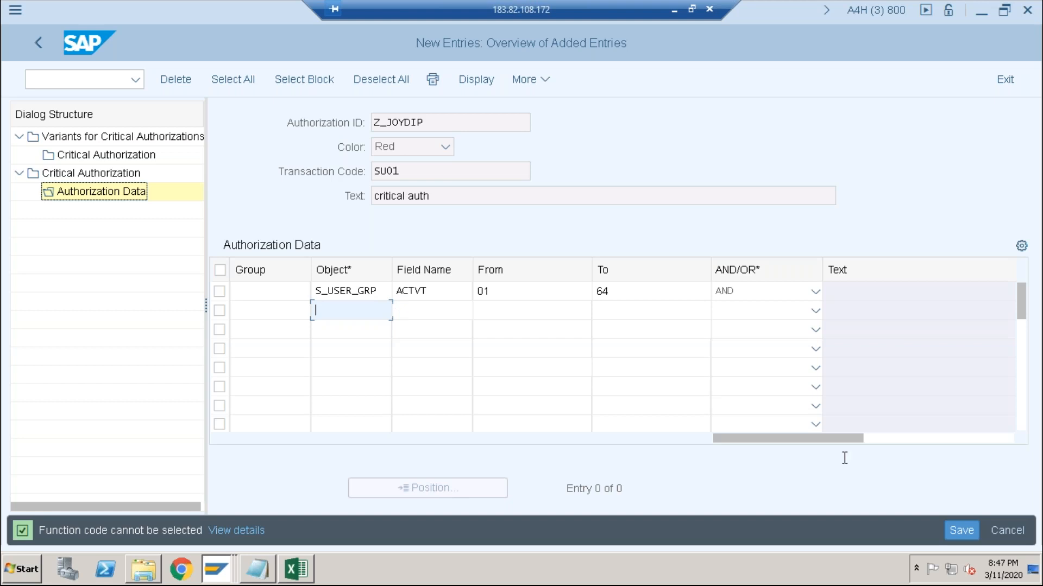
click(953, 530)
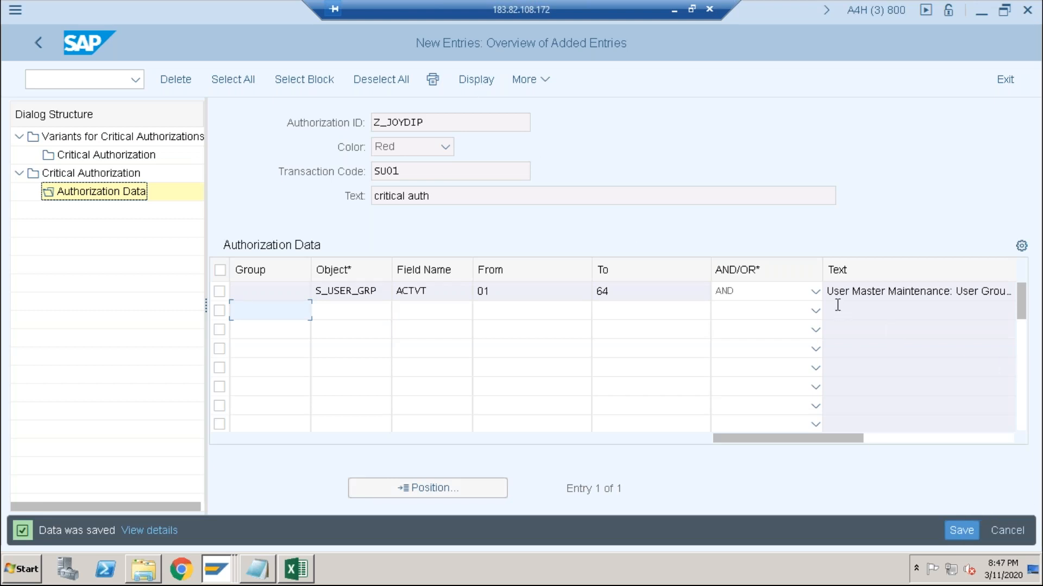
click(960, 529)
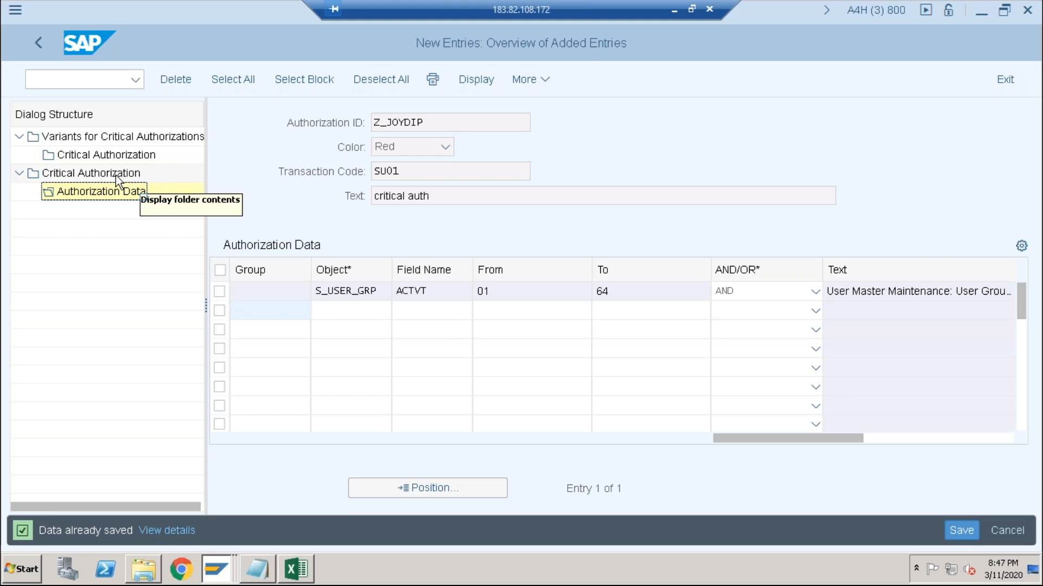
- Open the critical authorization assignments of the custom Z variant, picking it as the work area from the value list
click(99, 153)
double_click(98, 153)
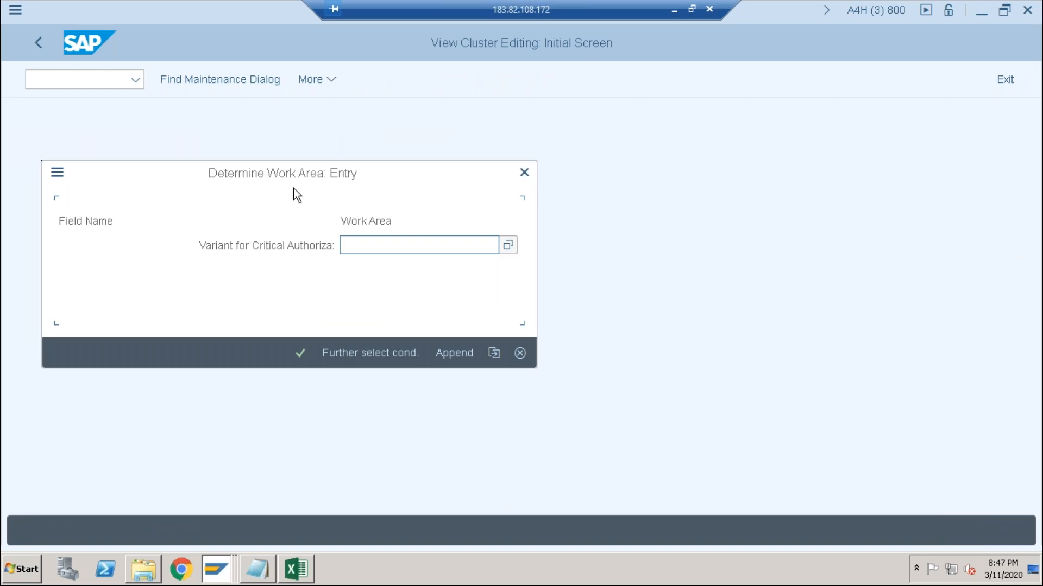
click(508, 247)
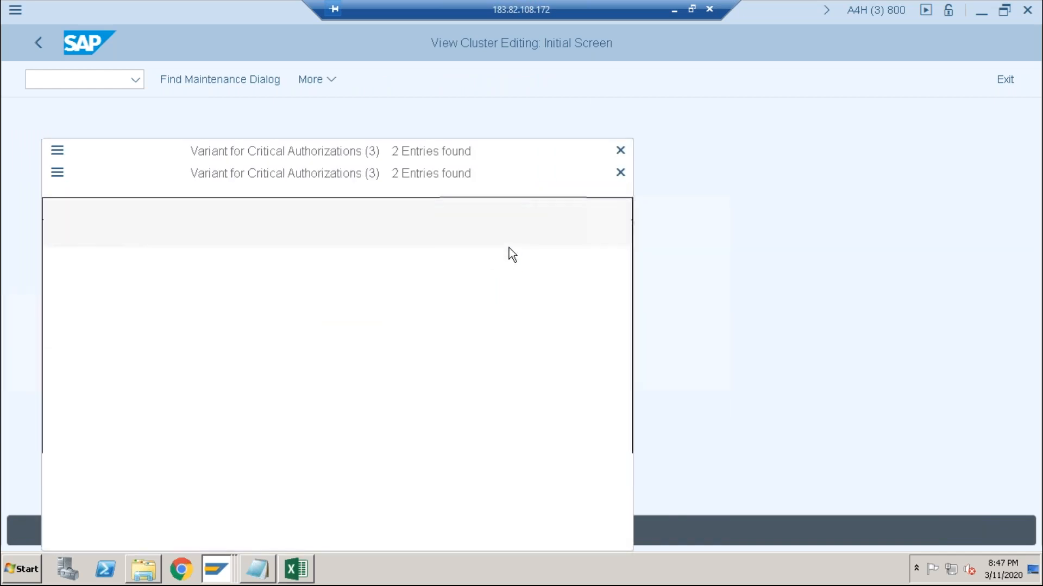
click(65, 242)
double_click(86, 262)
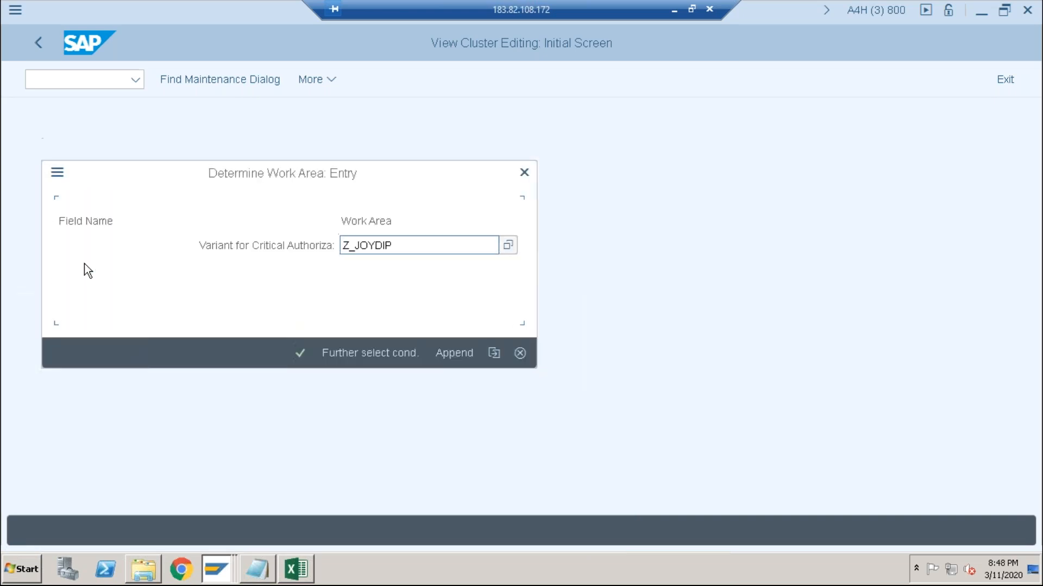
click(301, 354)
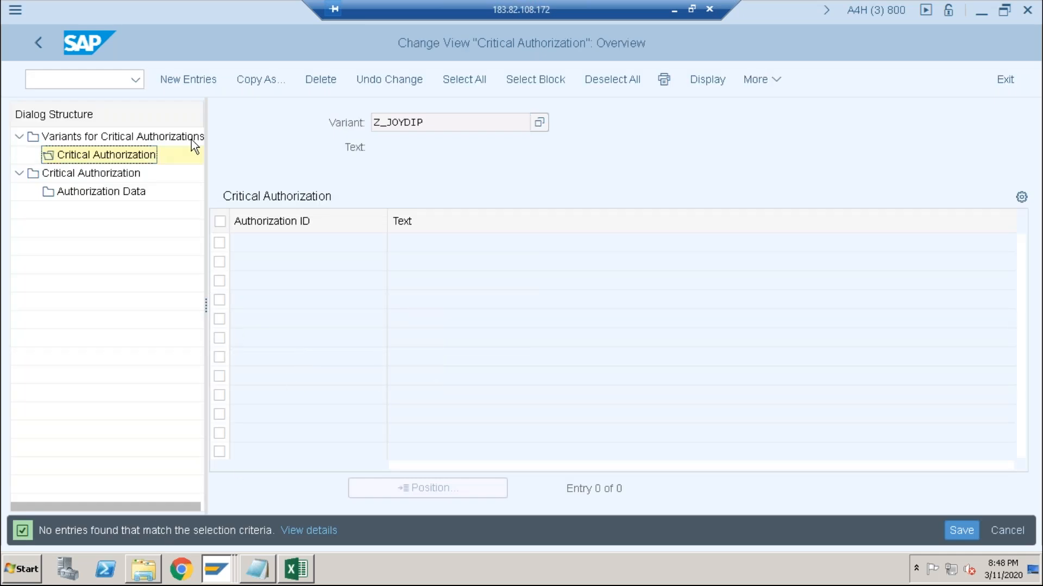
- Add the custom authorization ID with the text "critical auth" to the variant as a new entry and save it
click(186, 82)
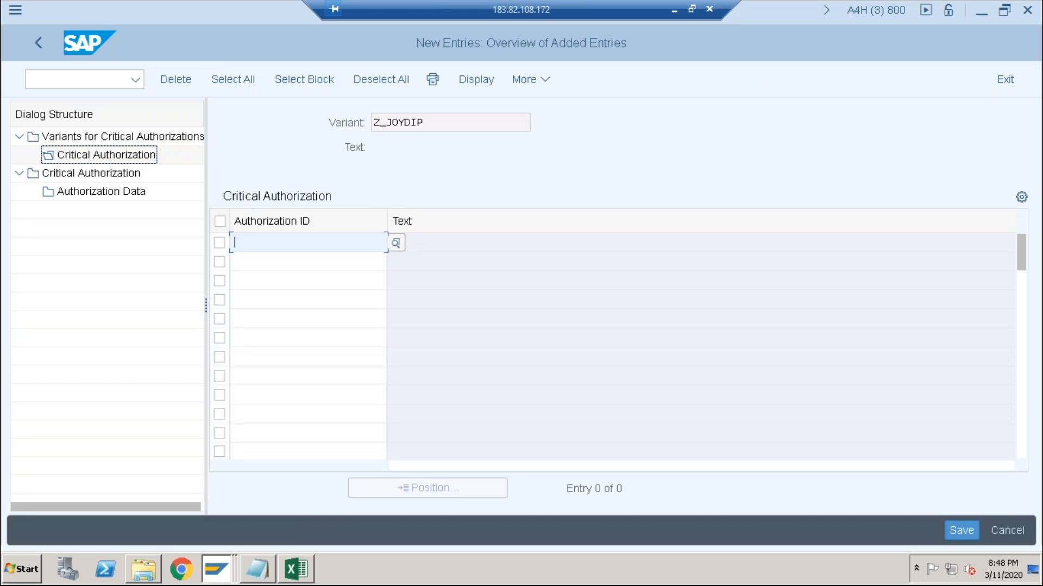
click(395, 243)
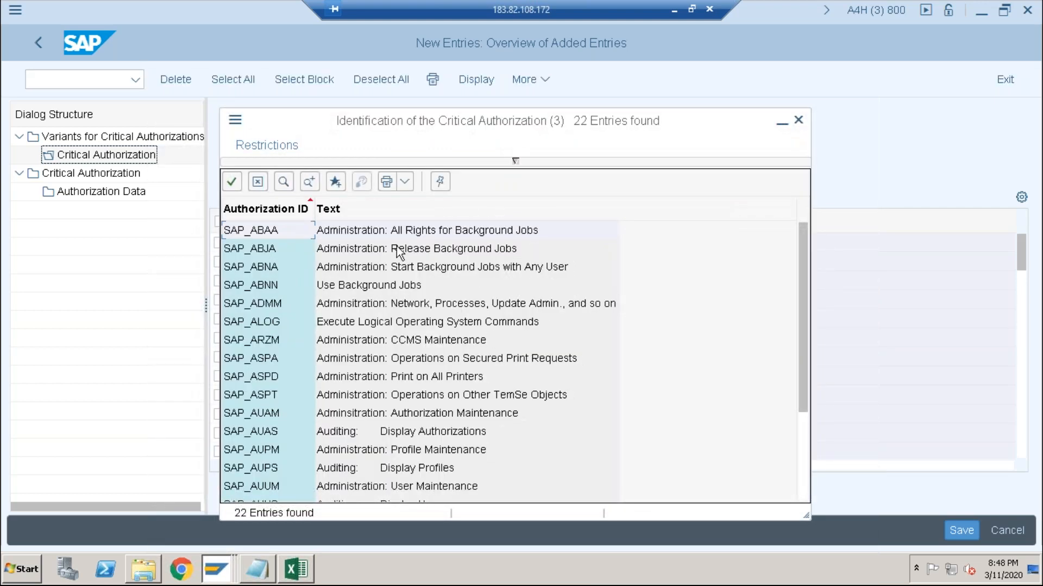
scroll(403, 283, down, 5)
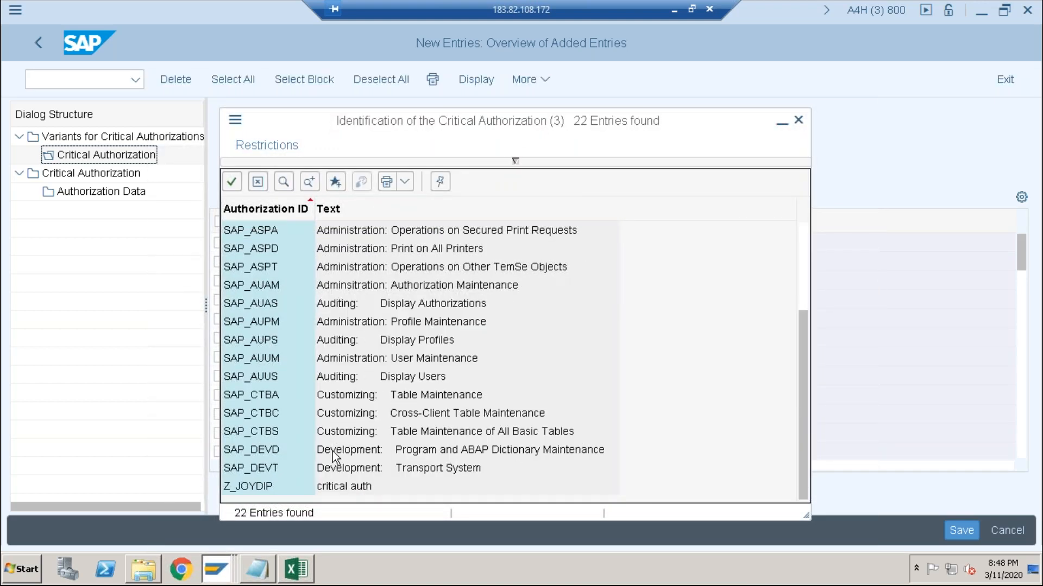
double_click(261, 485)
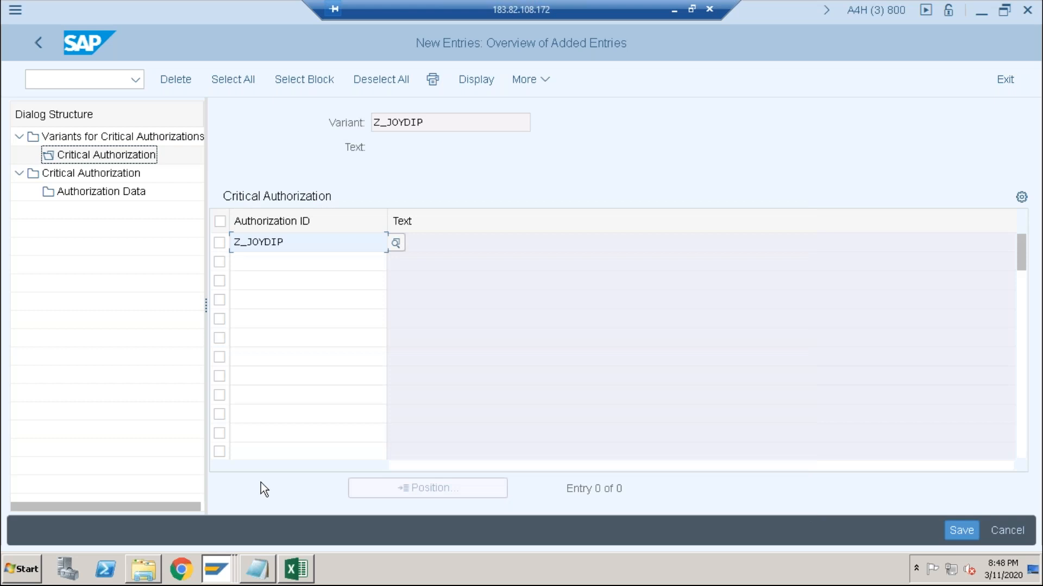
key(Return)
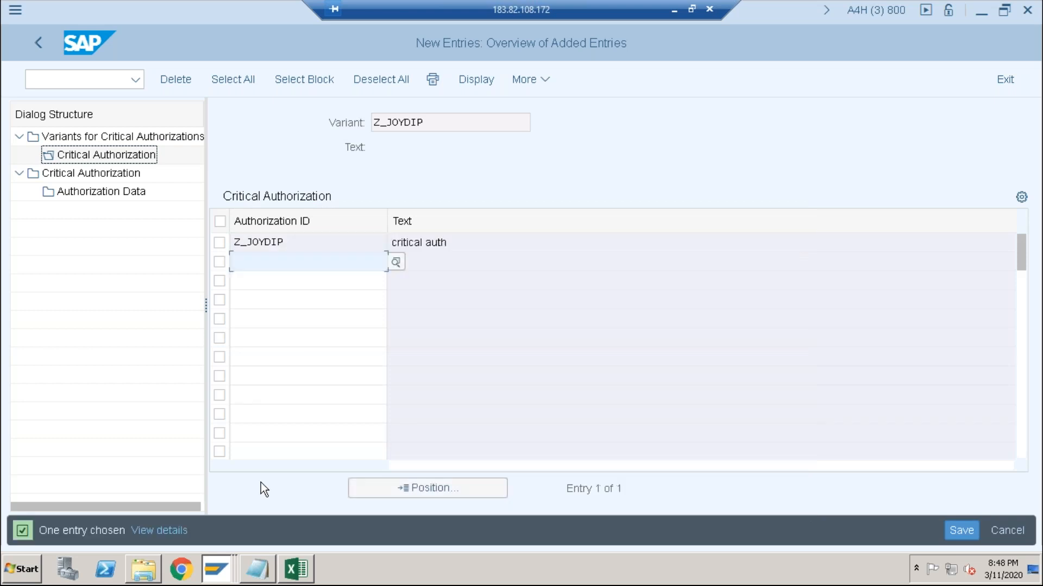
click(970, 521)
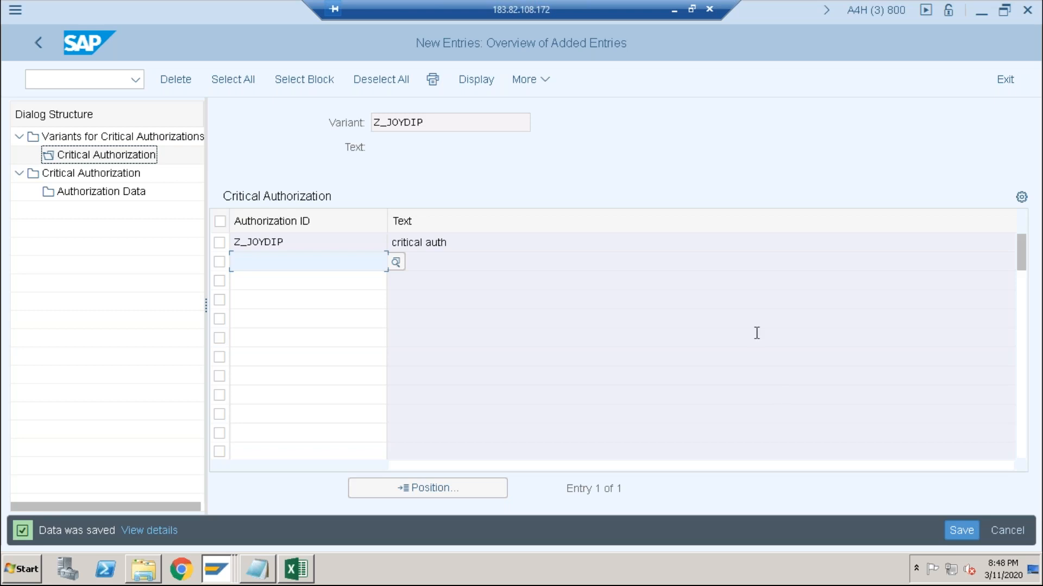
- Go to the User Information System with transaction code /nsuim
click(78, 83)
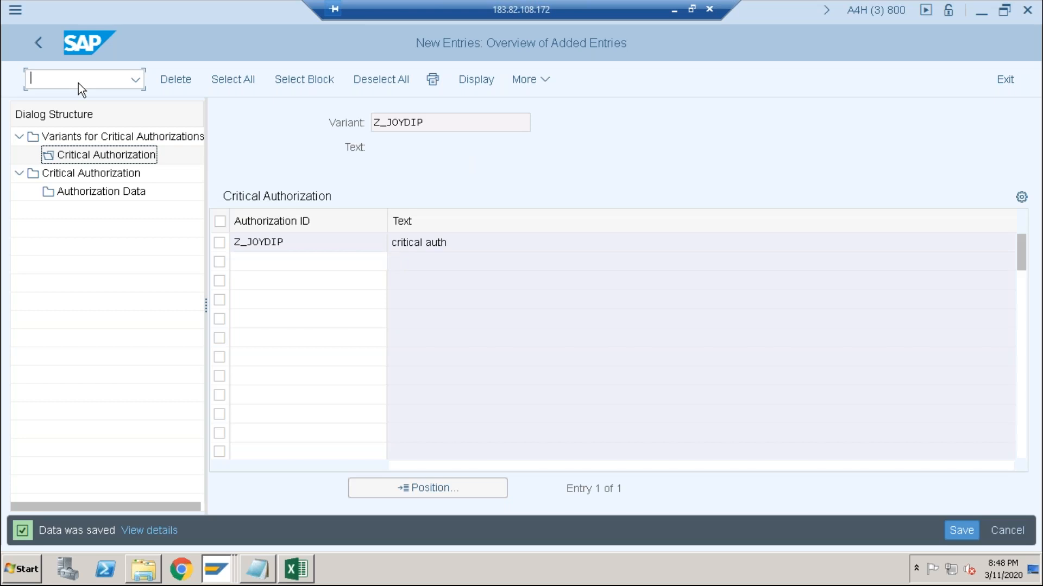
text(/nsuim)
key(Return)
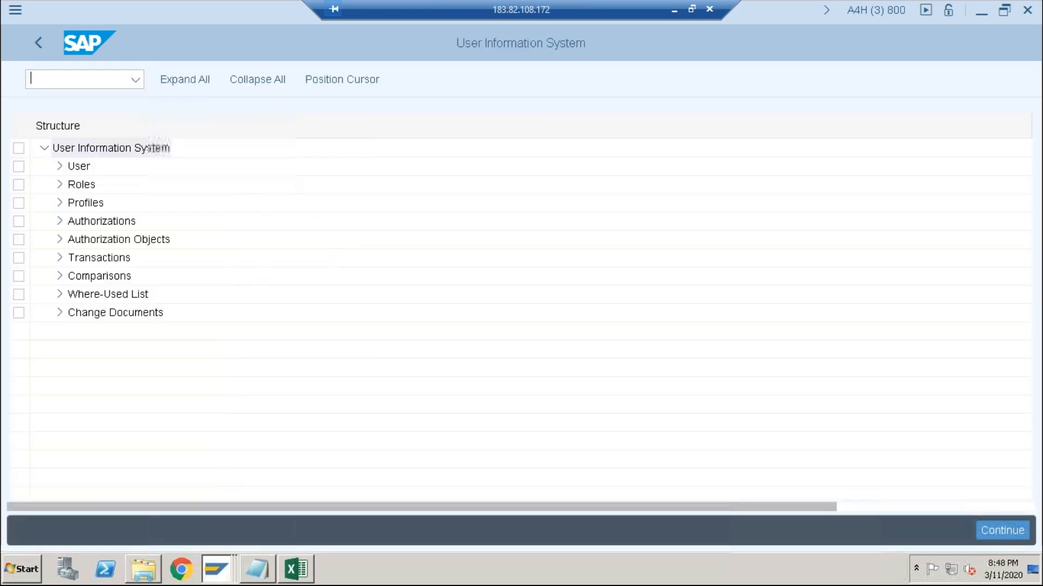
- Expand the User reports and open the With Critical Authorizations report
click(60, 167)
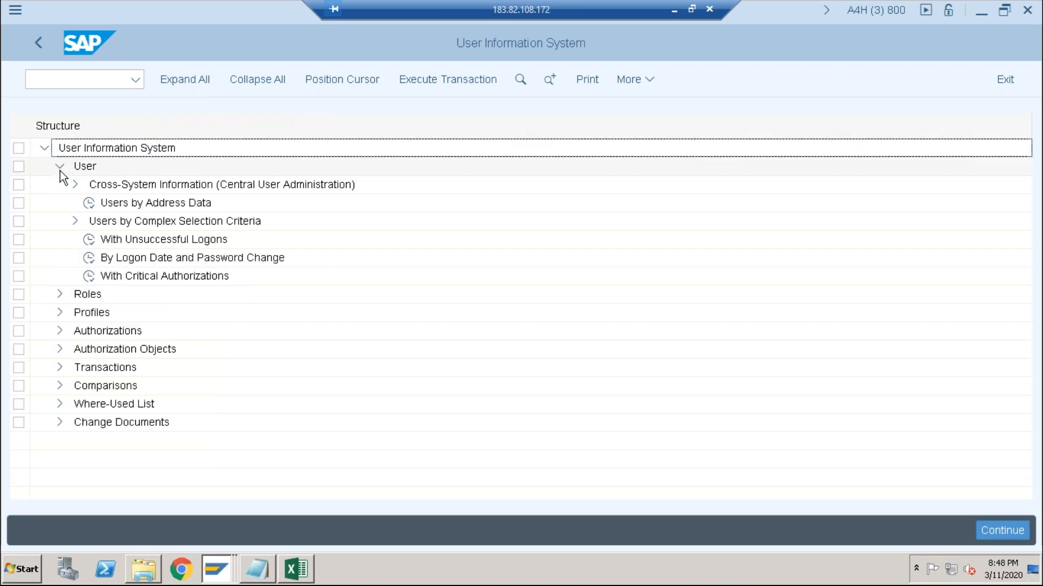
click(73, 223)
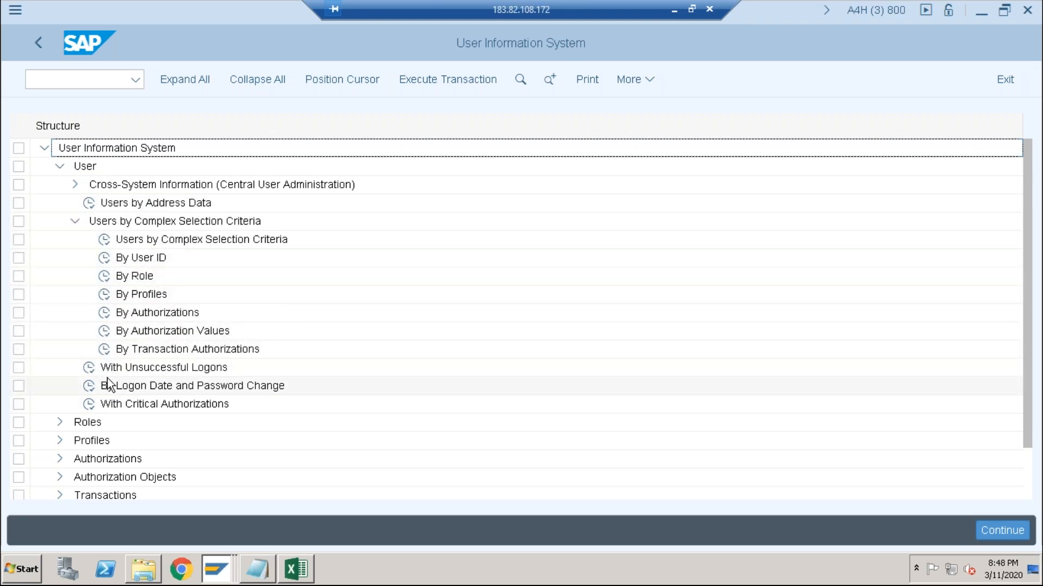
click(71, 184)
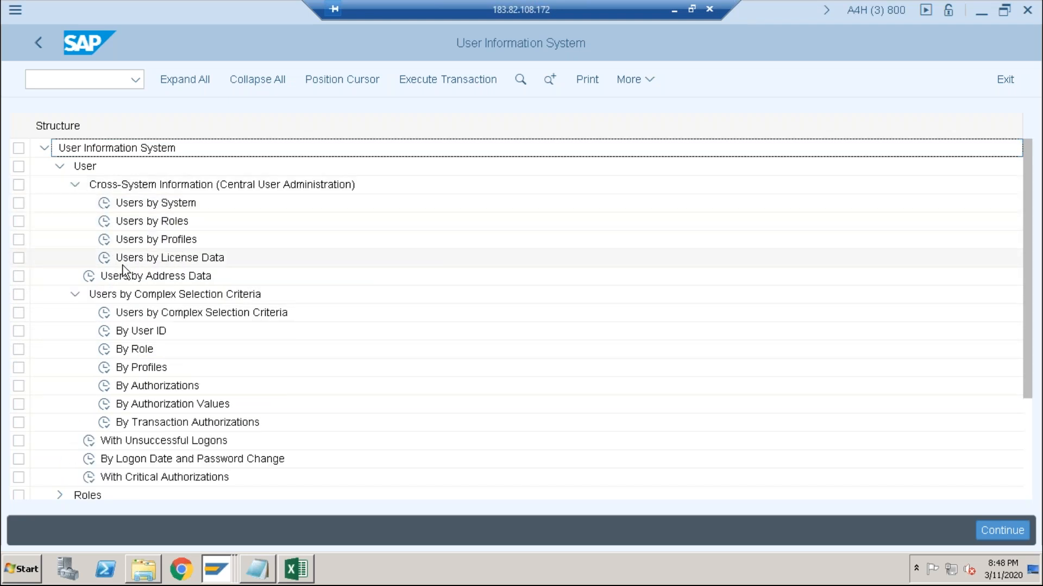
click(74, 185)
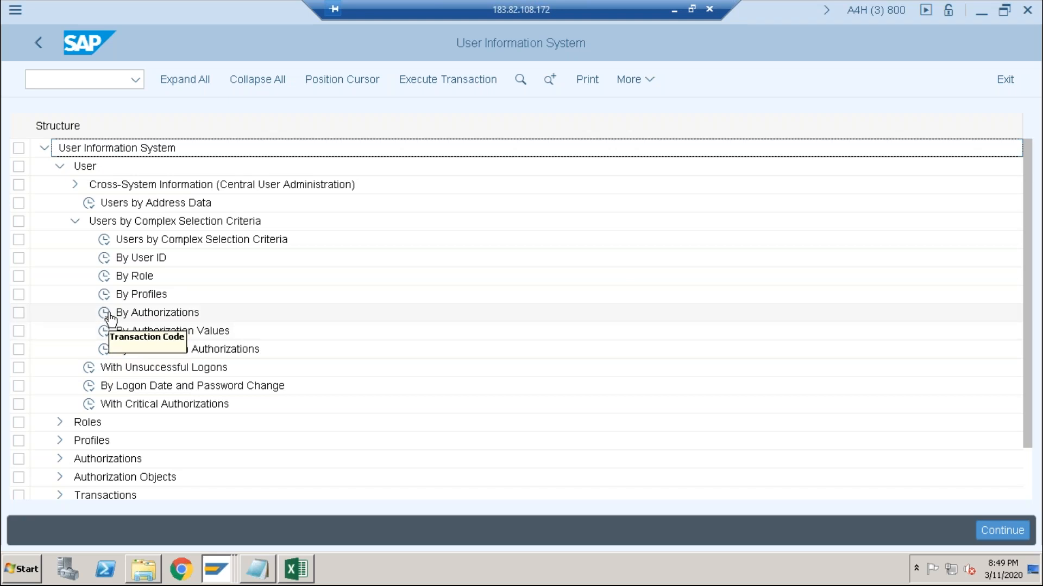
double_click(90, 413)
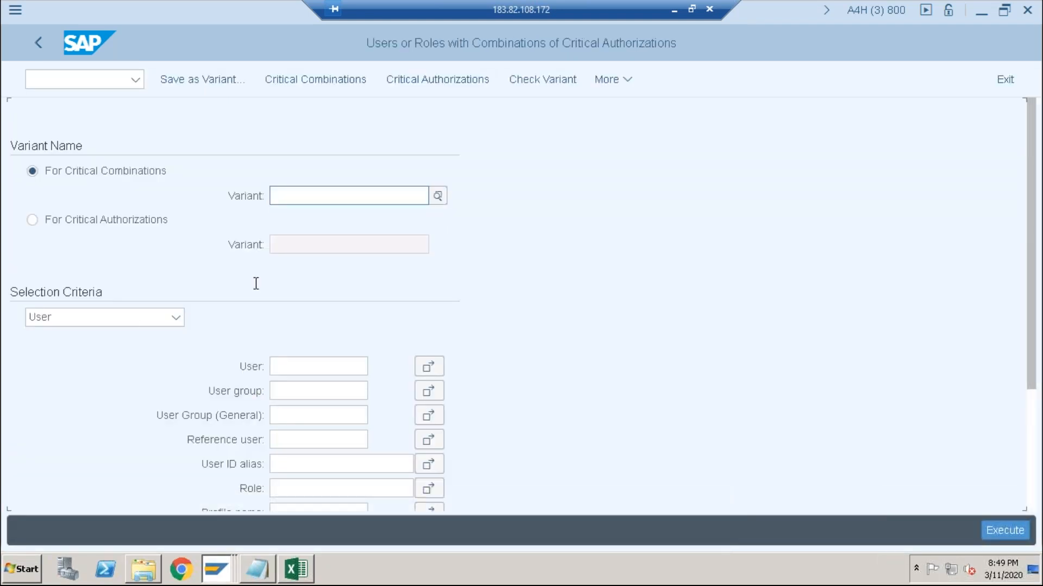
- Run the report for critical authorizations with the custom Z variant and the User selection criteria
scroll(256, 284, down, 2)
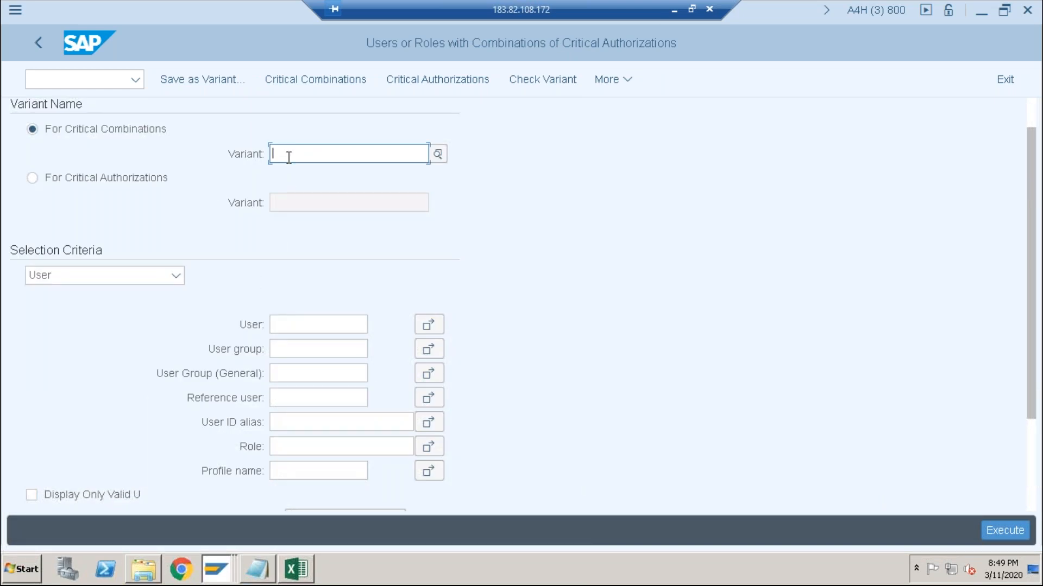
click(84, 181)
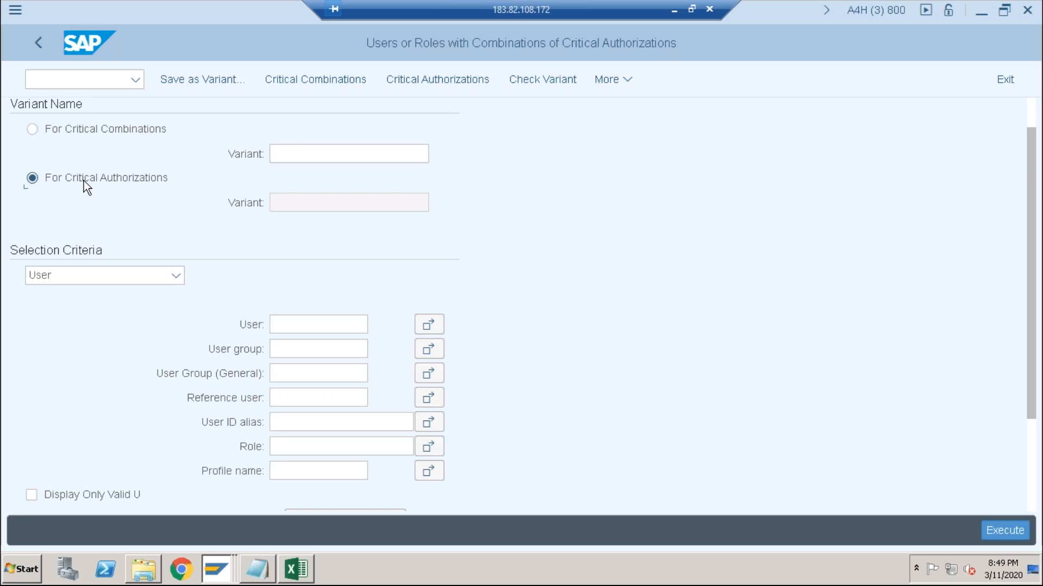
click(301, 199)
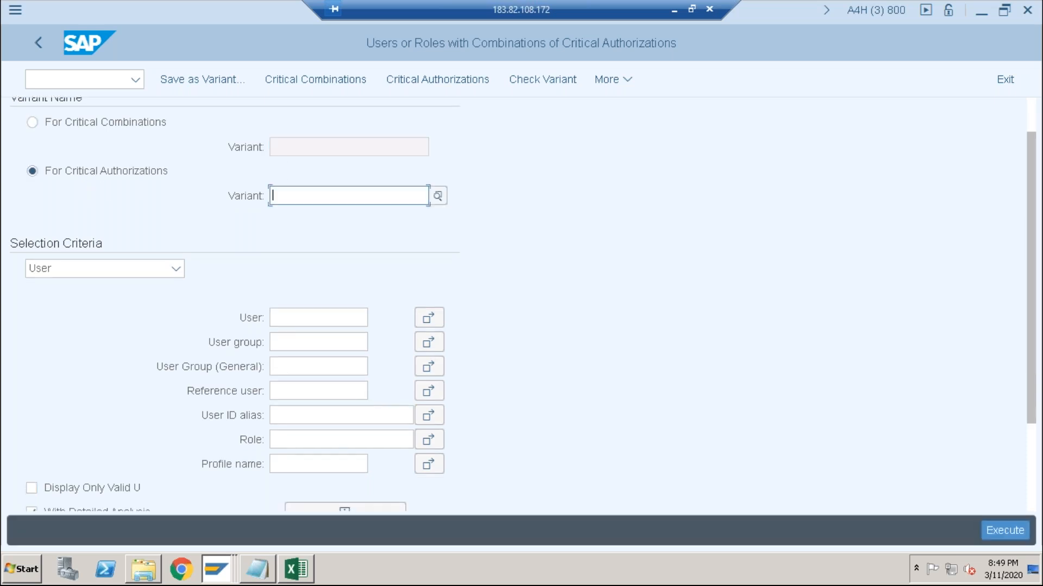
click(437, 197)
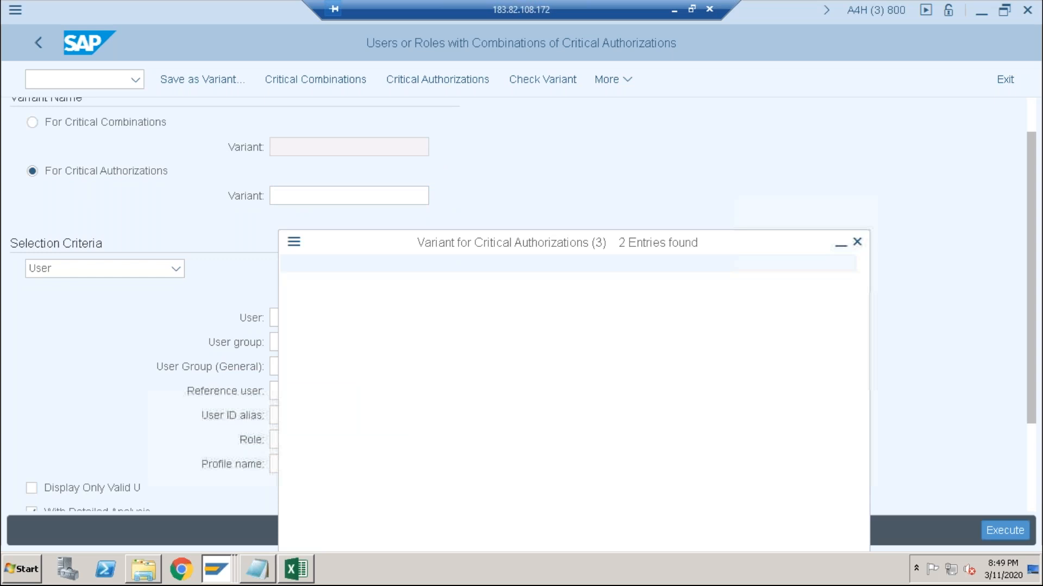
double_click(325, 280)
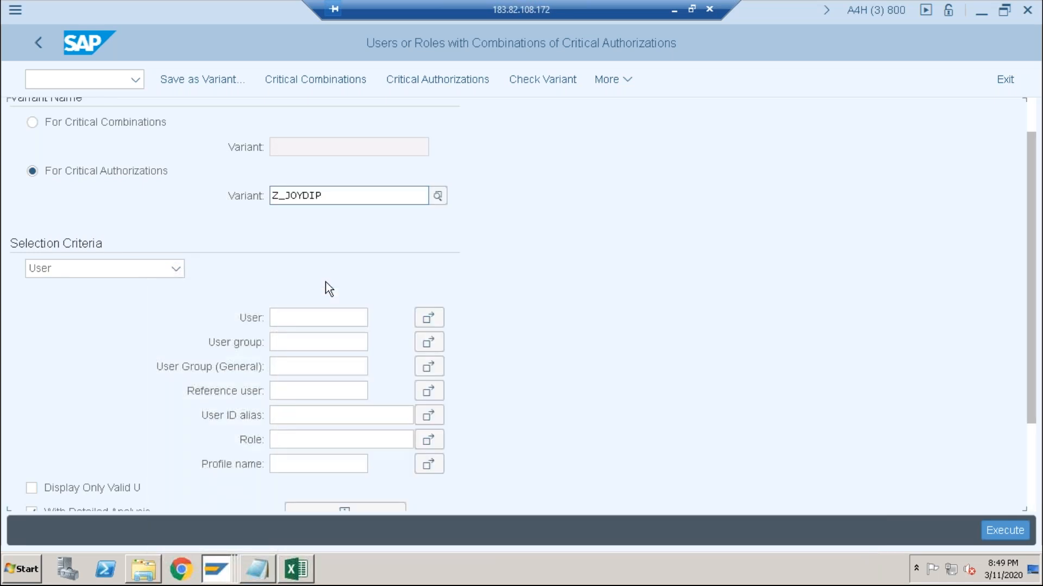
click(329, 314)
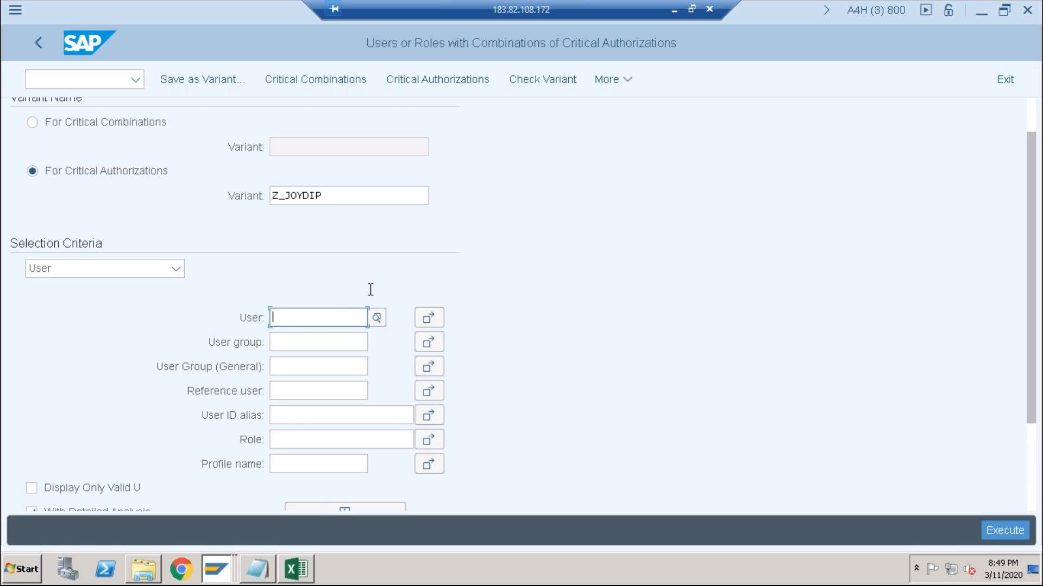
key(F8)
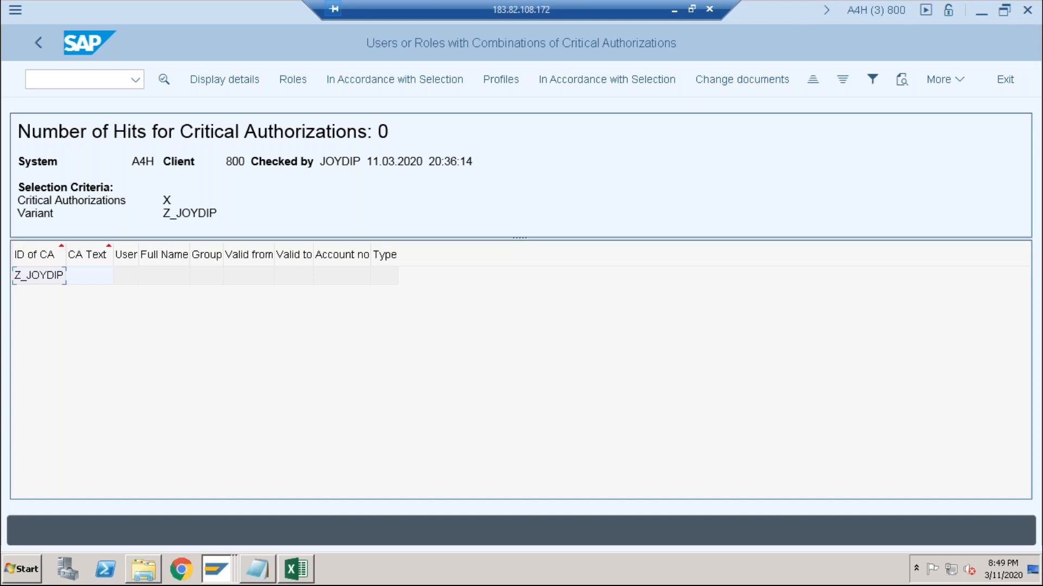
- Rerun the user-based critical authorizations report with the same variant and return to its selection screen
click(34, 44)
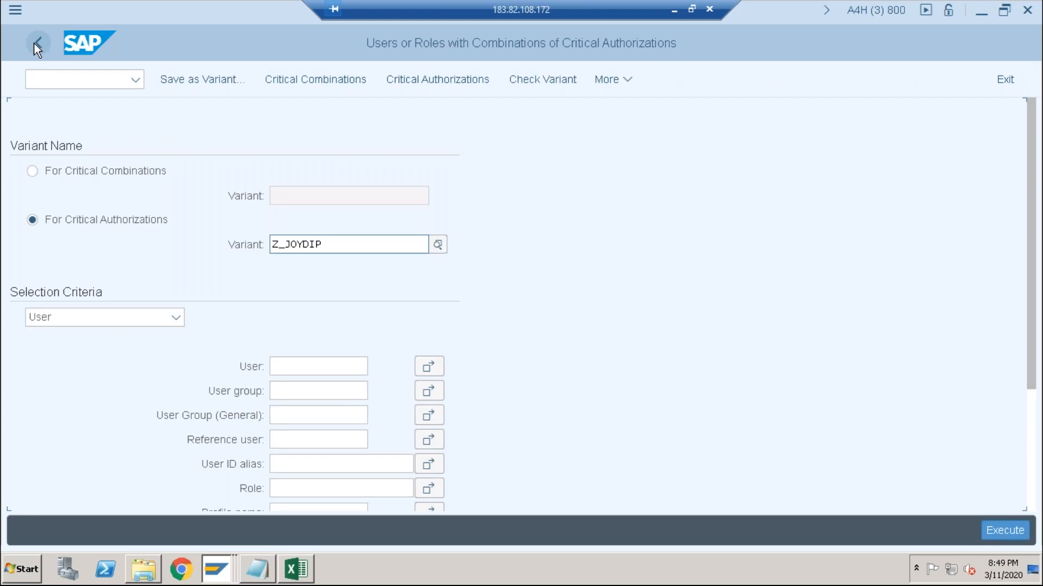
key(F8)
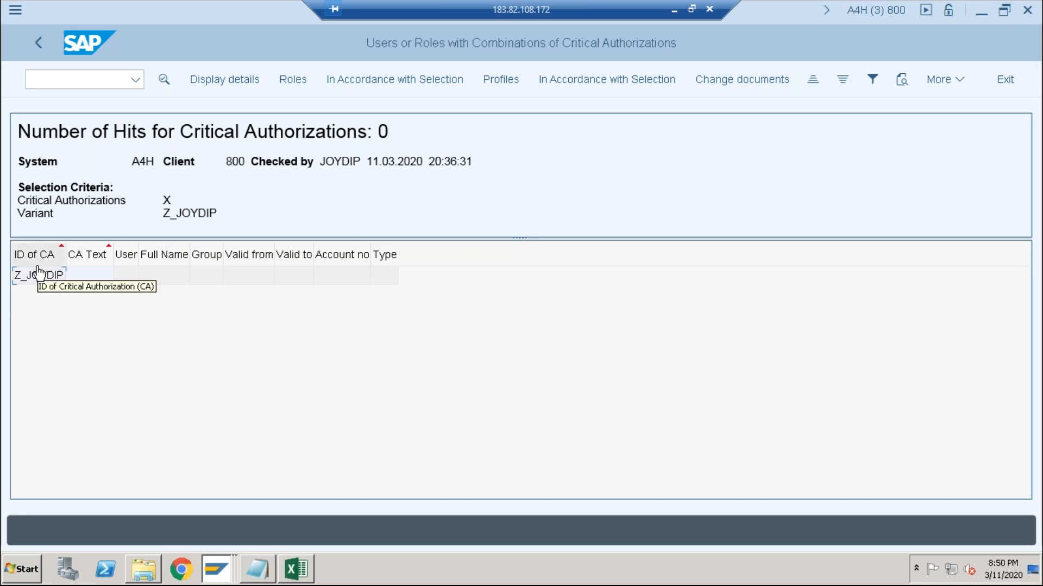
click(39, 34)
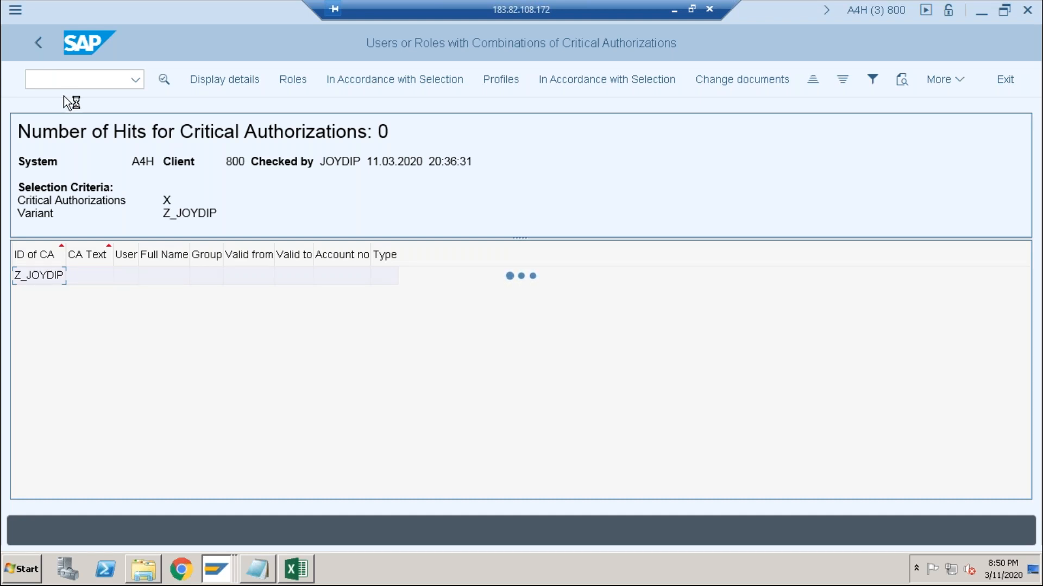
click(28, 49)
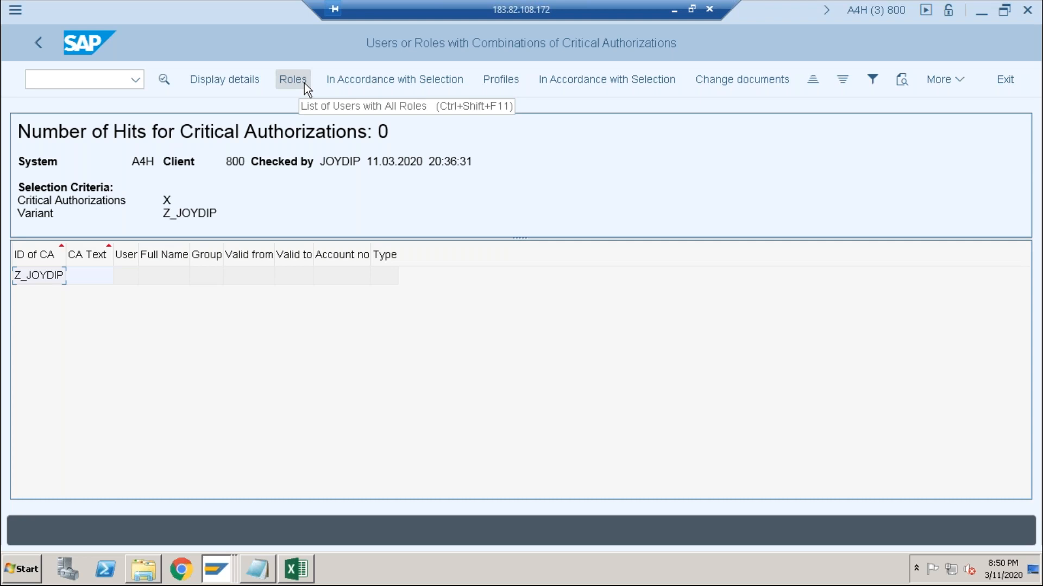
click(32, 44)
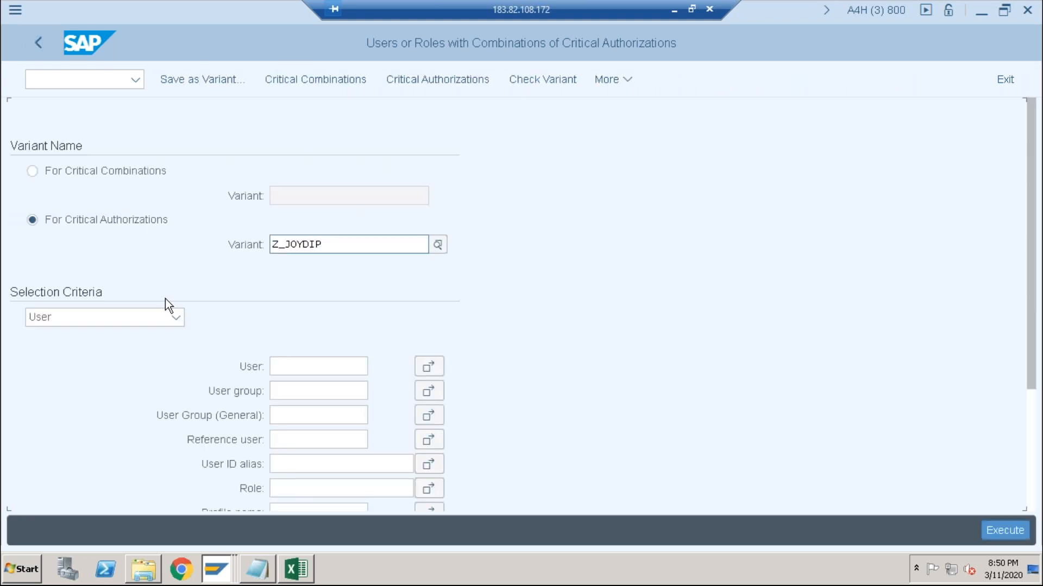
- Switch the selection criteria to Role, execute the report, check the number of hits and return to the selection screen
click(176, 316)
click(140, 369)
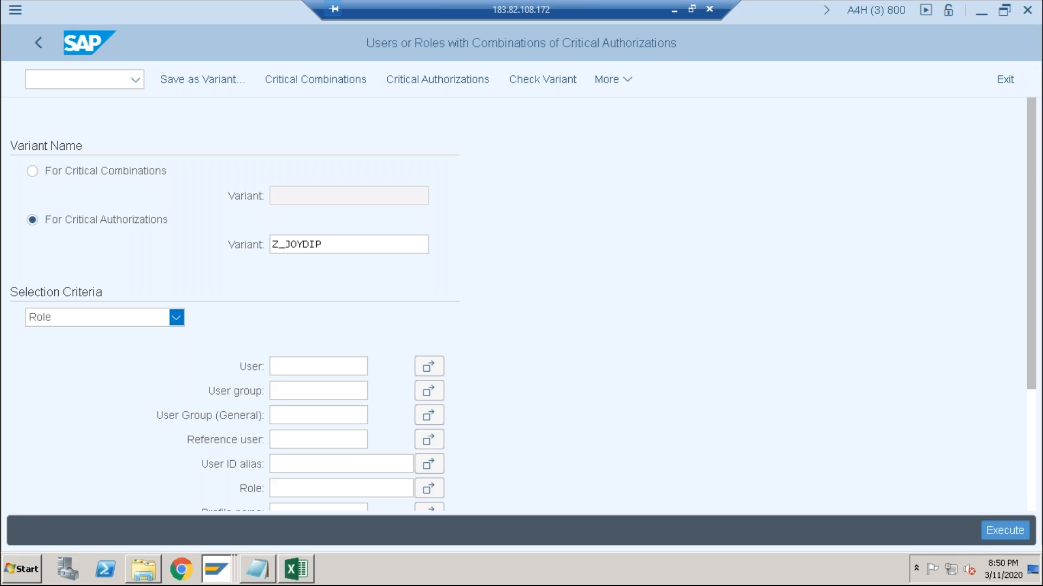
key(F8)
double_click(382, 132)
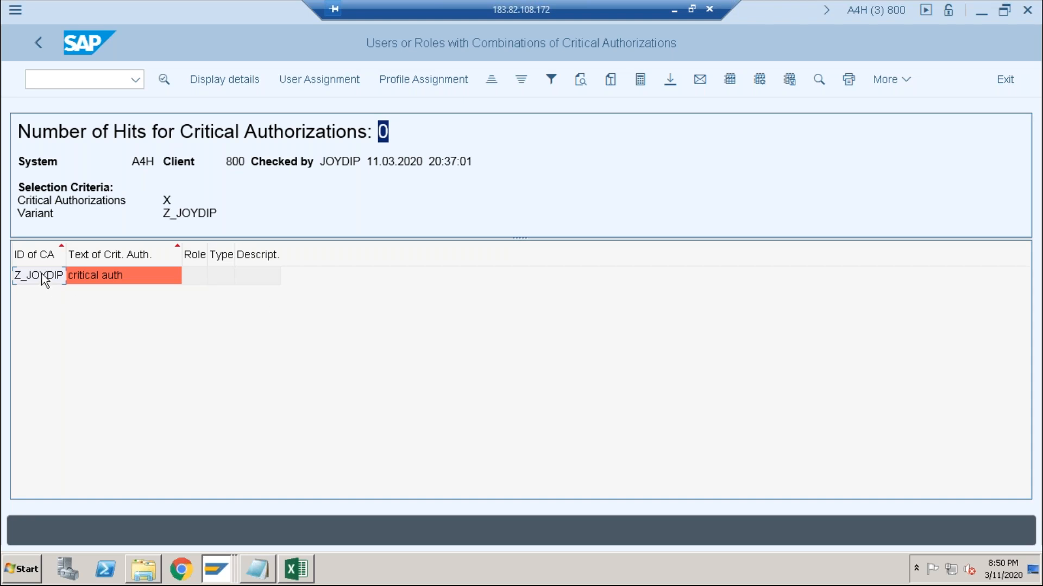
click(45, 46)
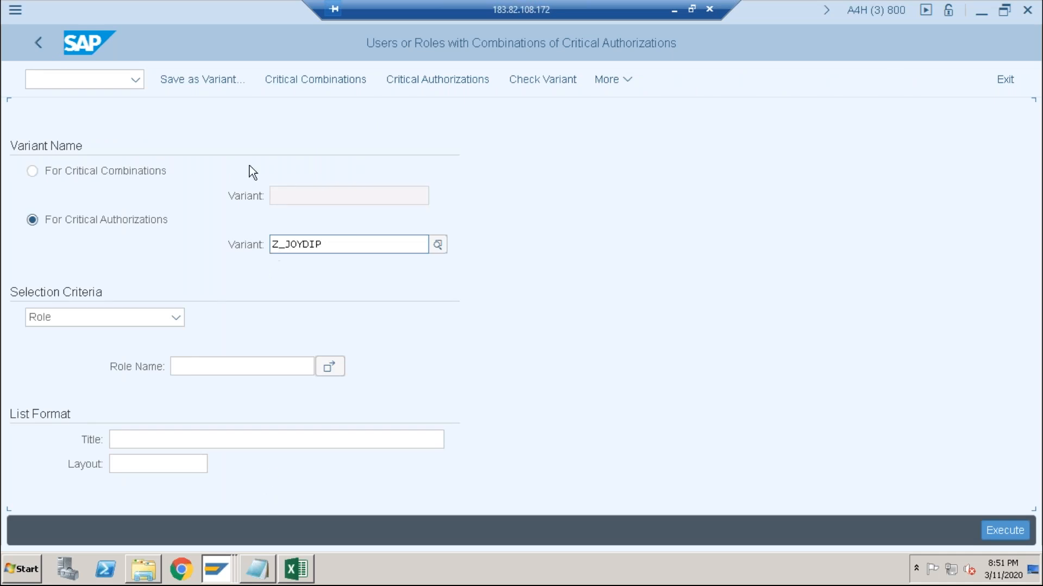
- Reopen the With Critical Authorizations report and switch the variant selection to For Critical Authorizations
click(33, 48)
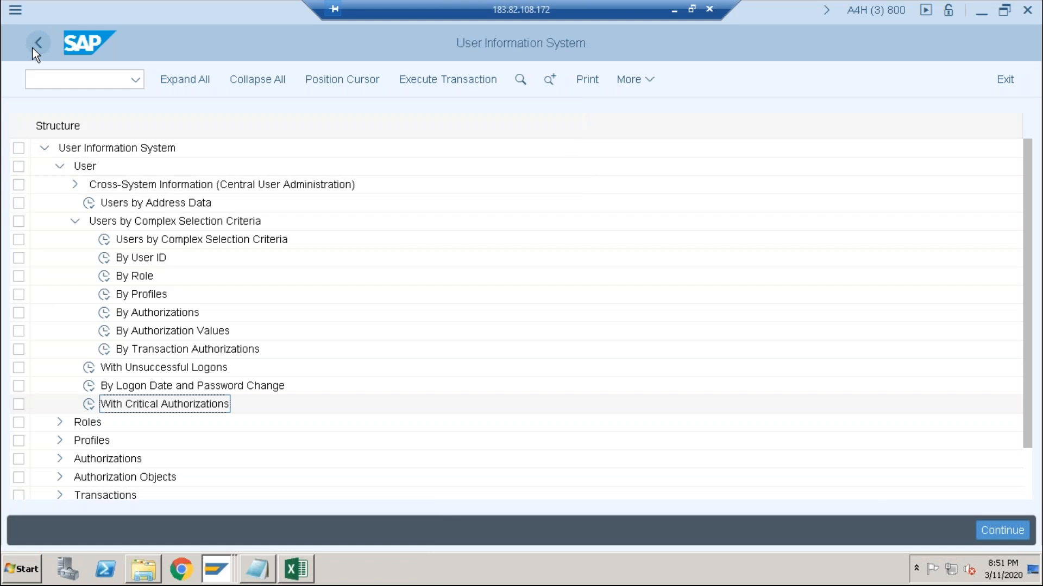
double_click(88, 407)
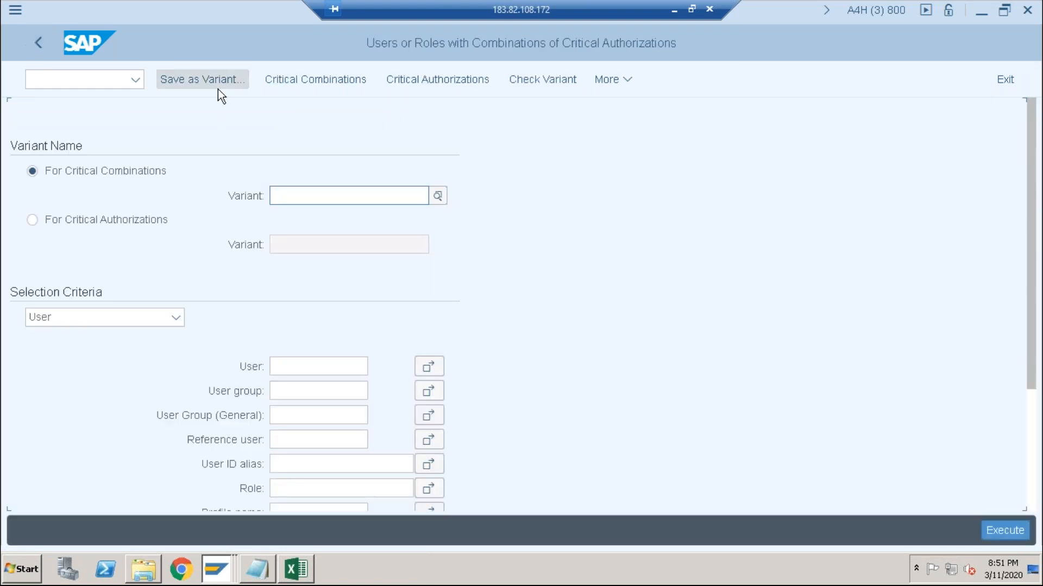
click(91, 220)
click(298, 245)
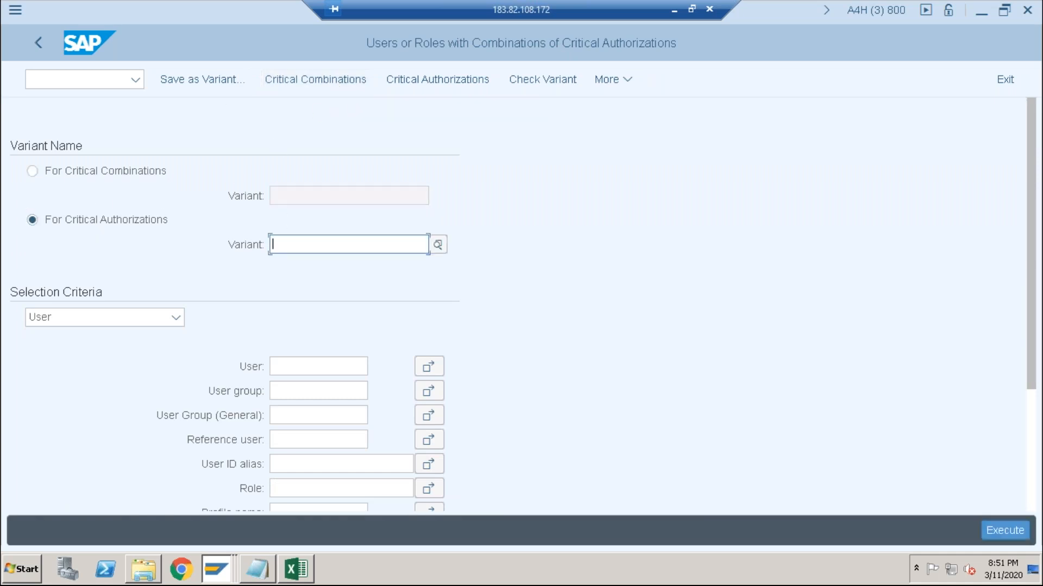
text(z_)
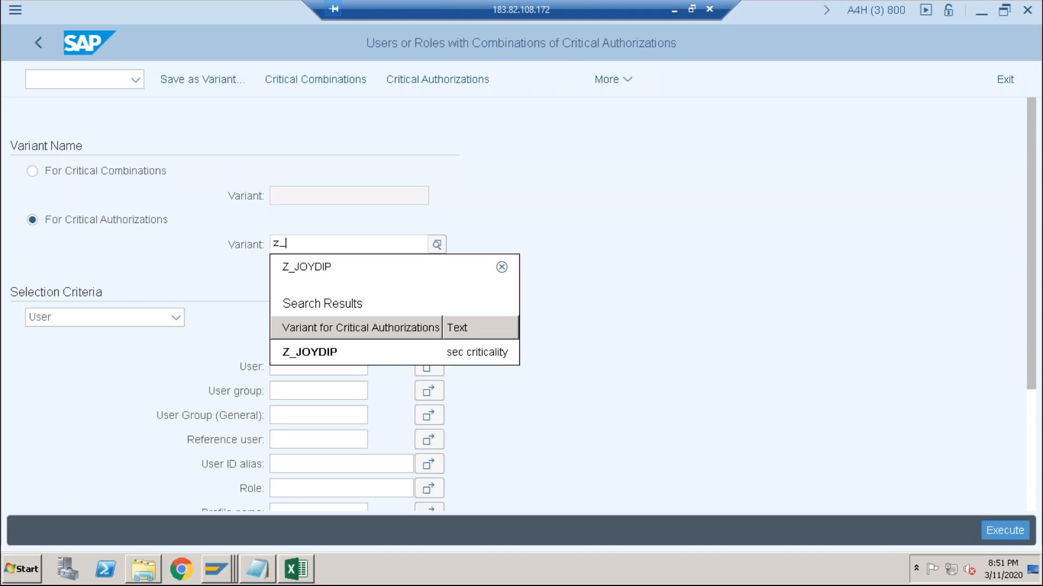
text(bas)
key(BackSpace)
key(BackSpace)
key(BackSpace)
key(BackSpace)
key(BackSpace)
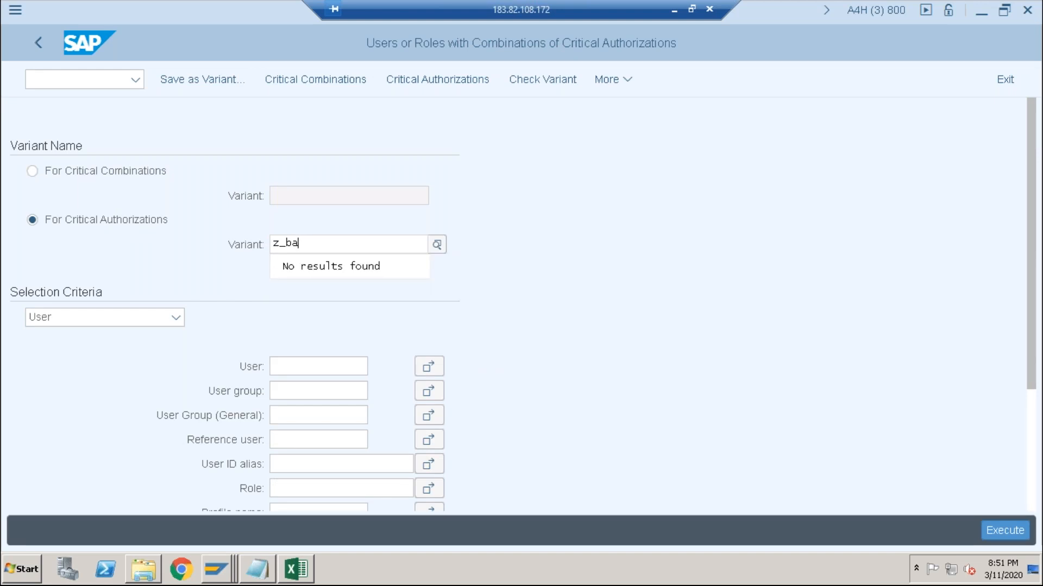
click(532, 205)
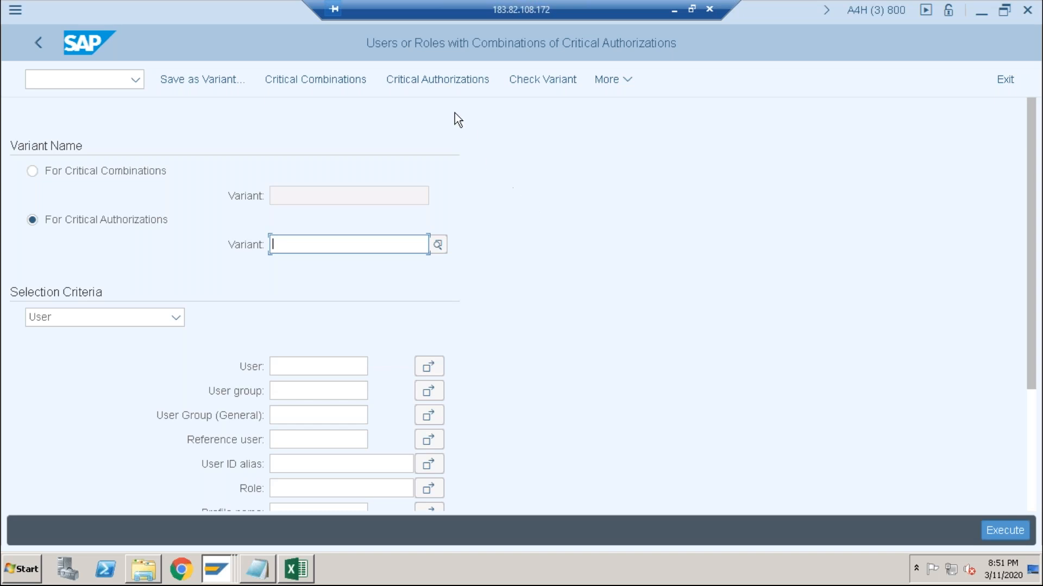
- Create and save a new critical authorizations variant Z_BASIS with the text "critical"
click(435, 80)
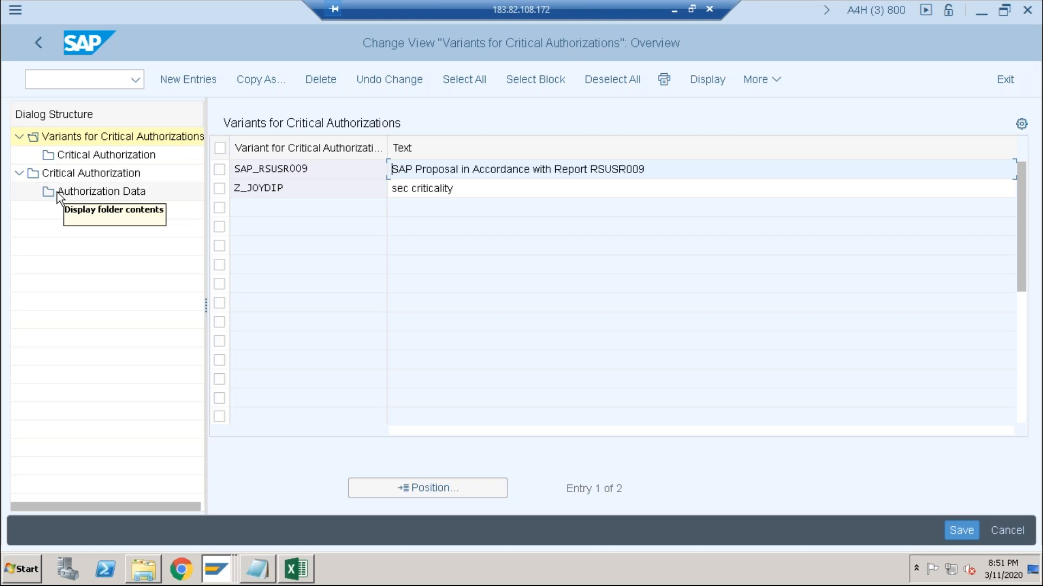
click(203, 81)
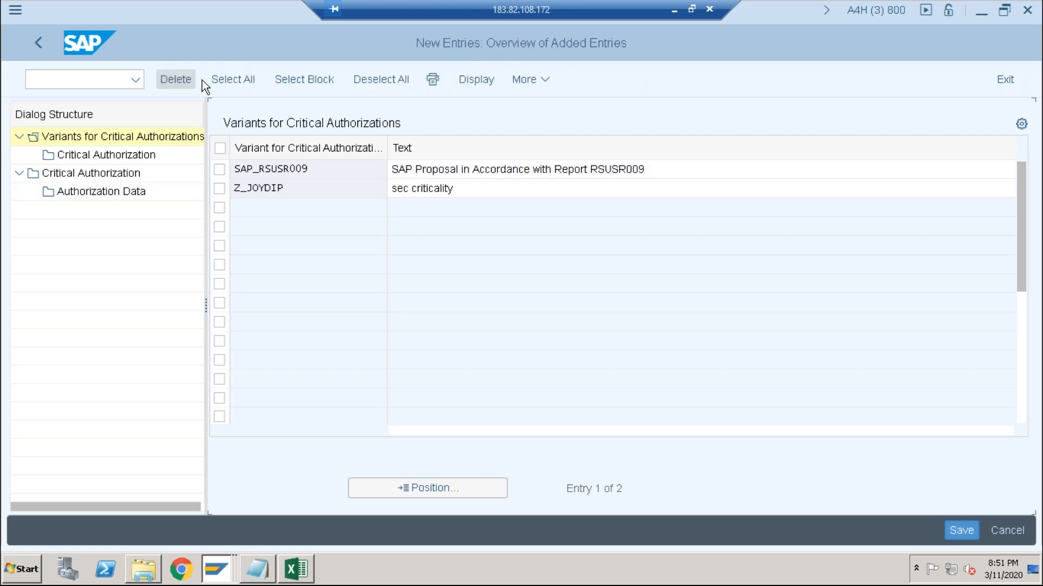
text(z)
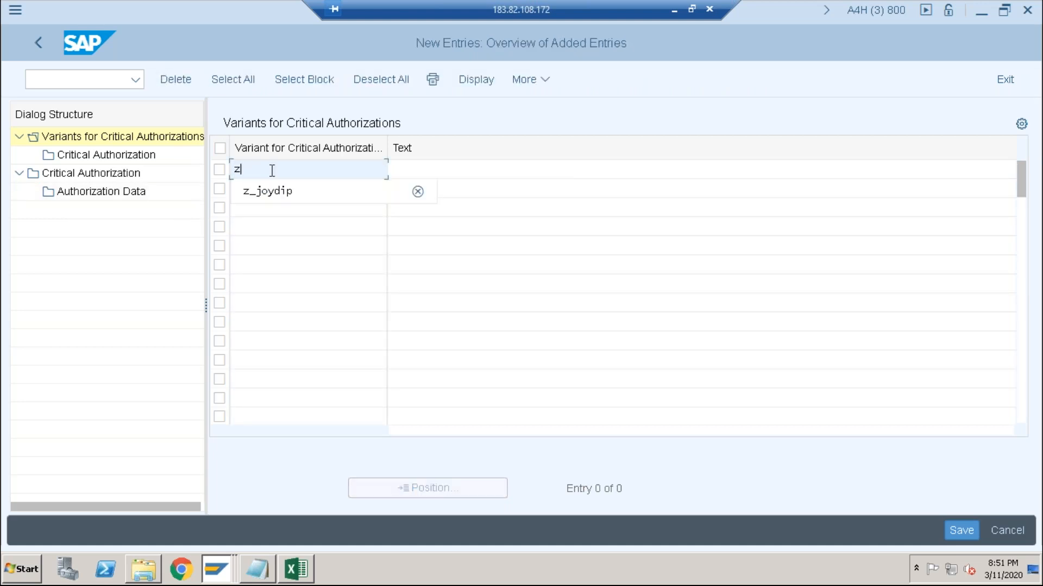
text(_basis)
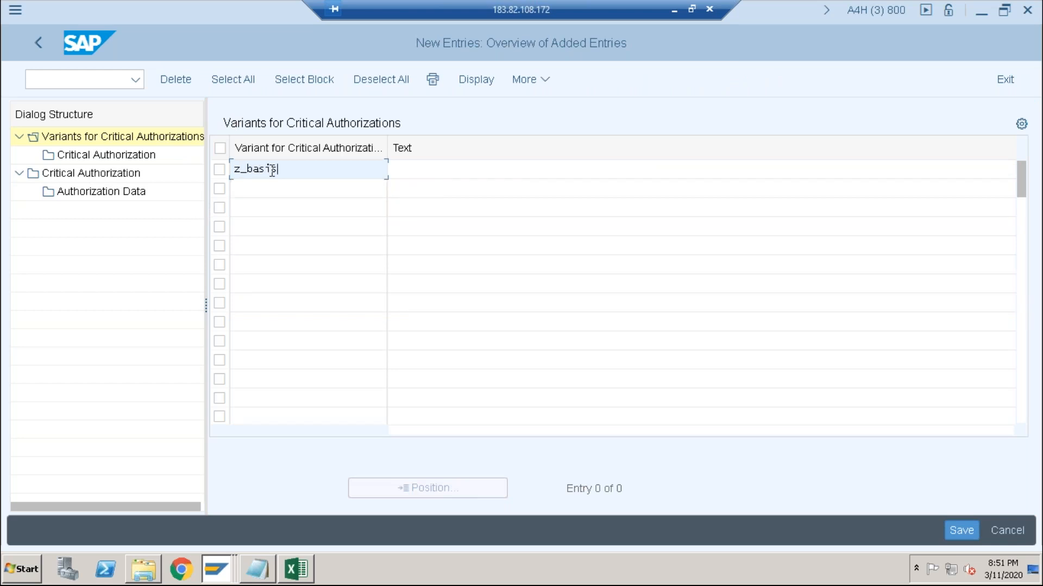
click(410, 170)
text(critical)
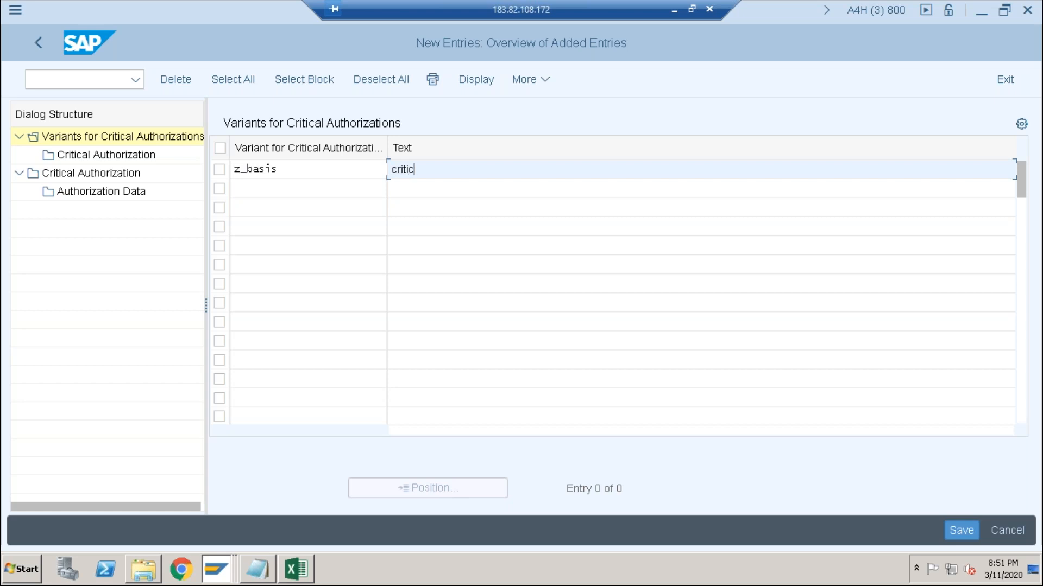
click(961, 531)
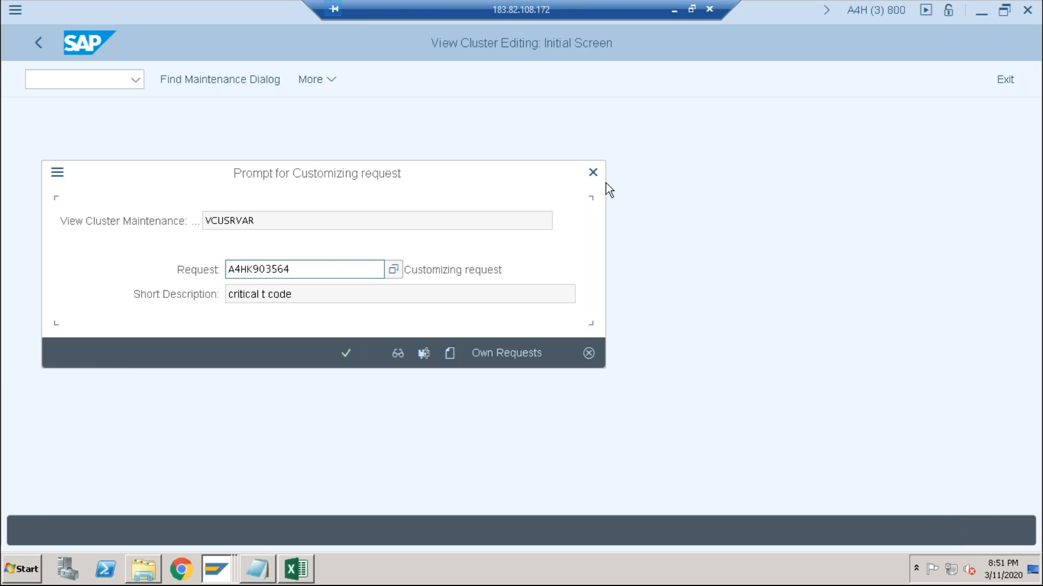
- Create a new customizing request with the short description "critical" and record the variant in it
click(451, 359)
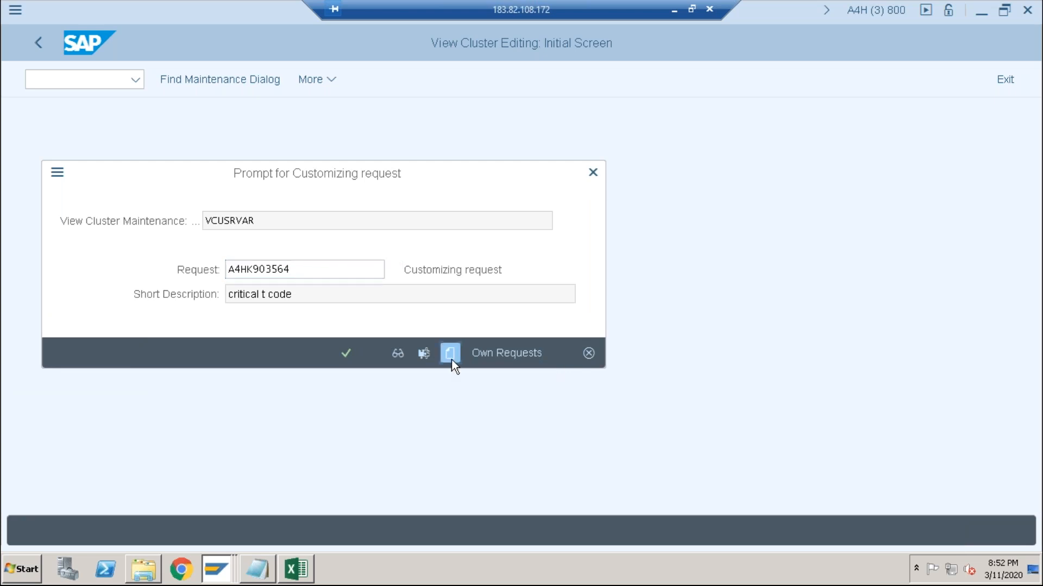
text(critical)
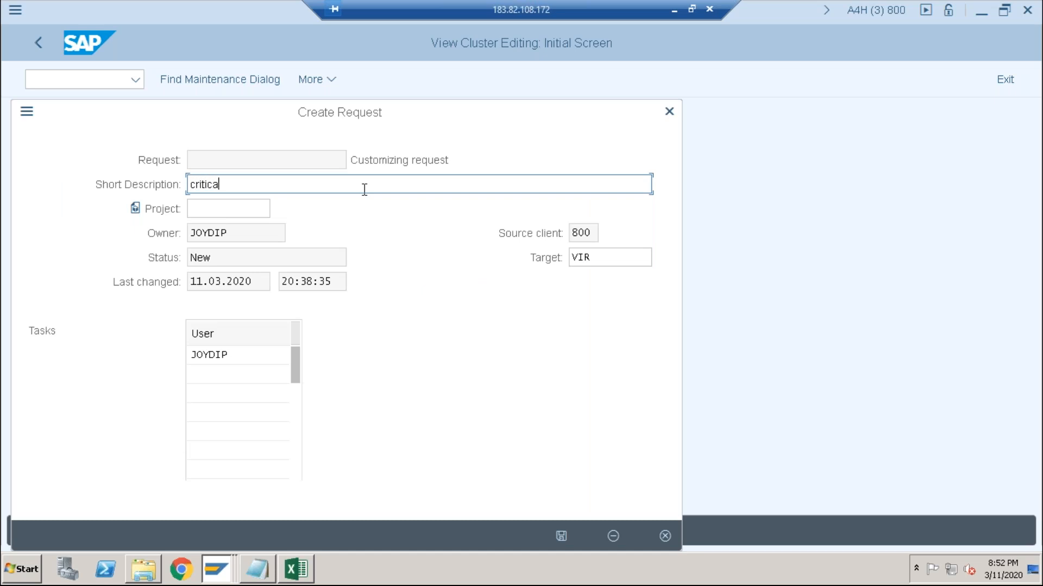
click(560, 537)
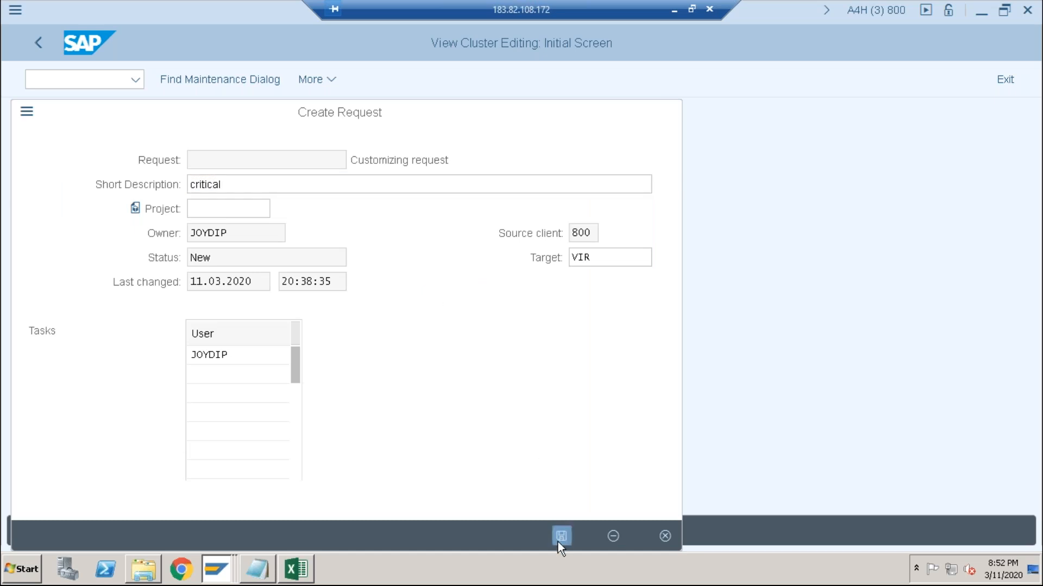
click(348, 353)
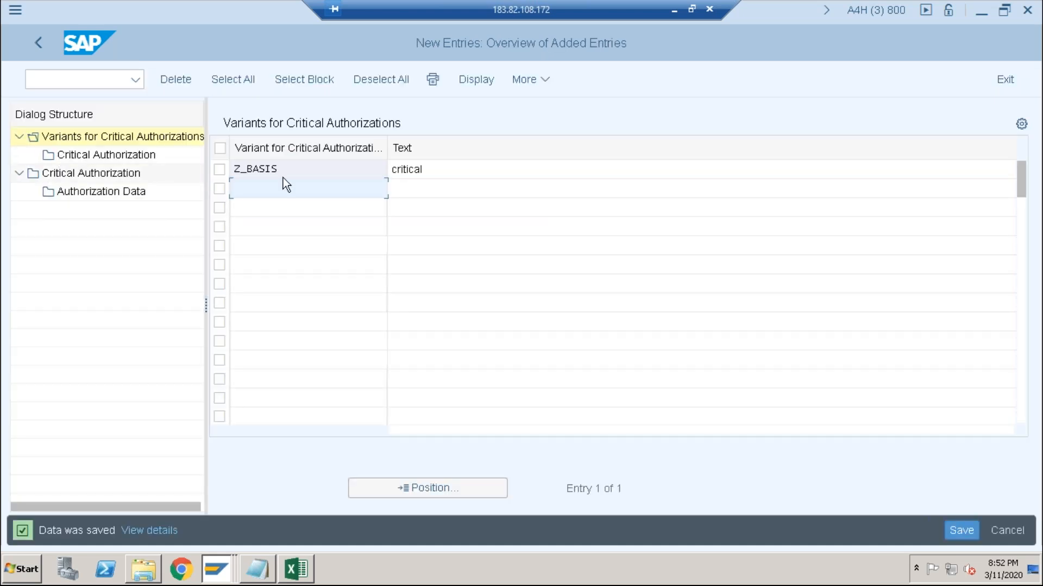
click(217, 171)
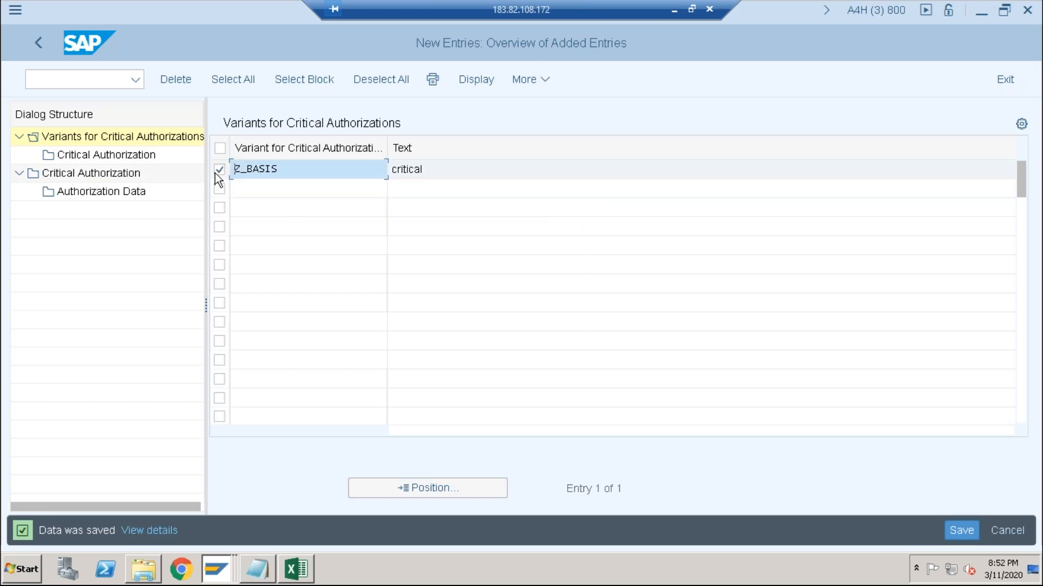
click(104, 193)
double_click(104, 193)
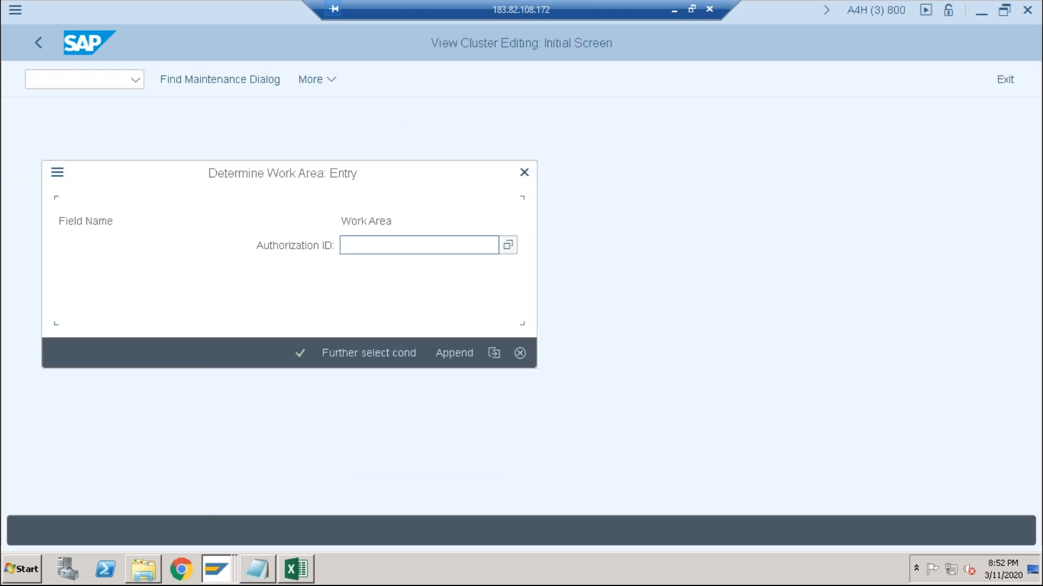
click(524, 175)
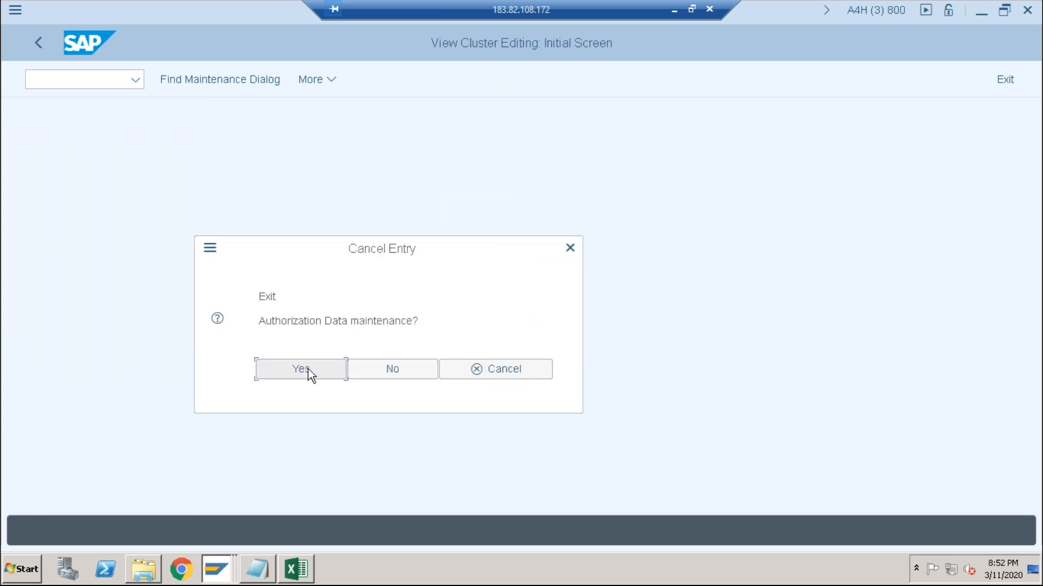
click(308, 370)
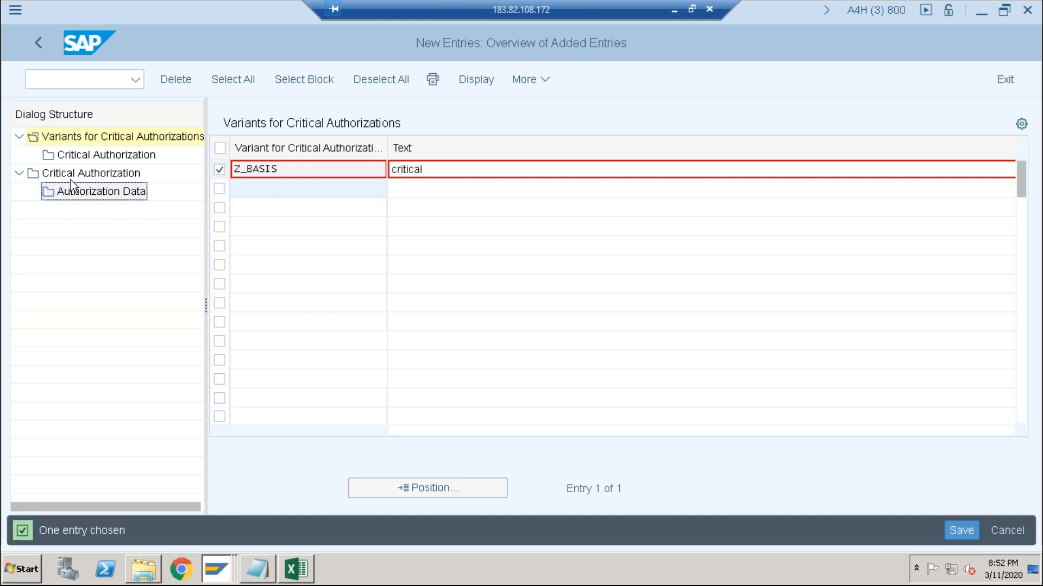
- Create and save a critical authorization with ID Z_BASIS, text "critical" and color Red
double_click(73, 174)
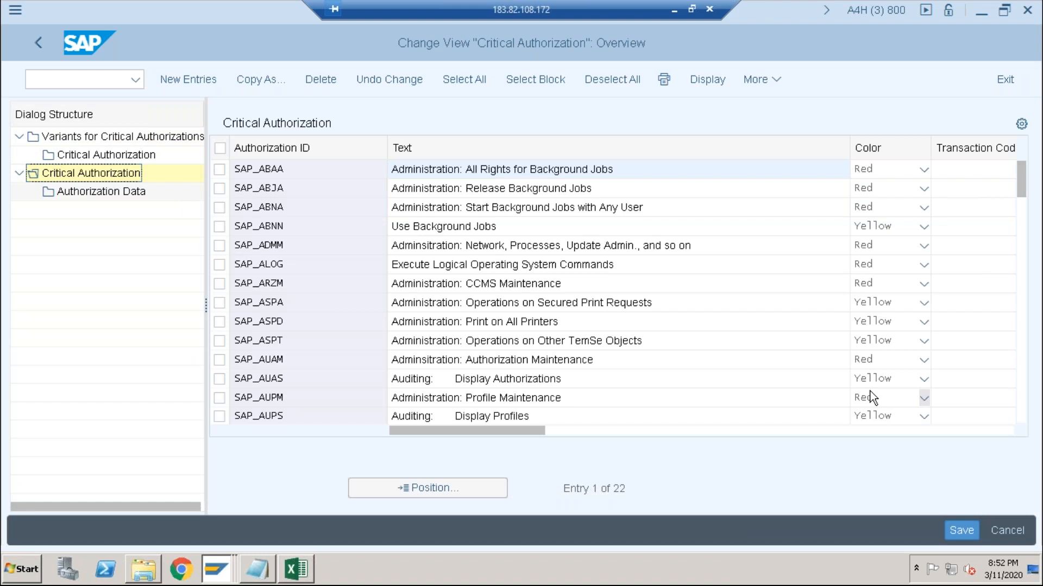
scroll(870, 391, down, 5)
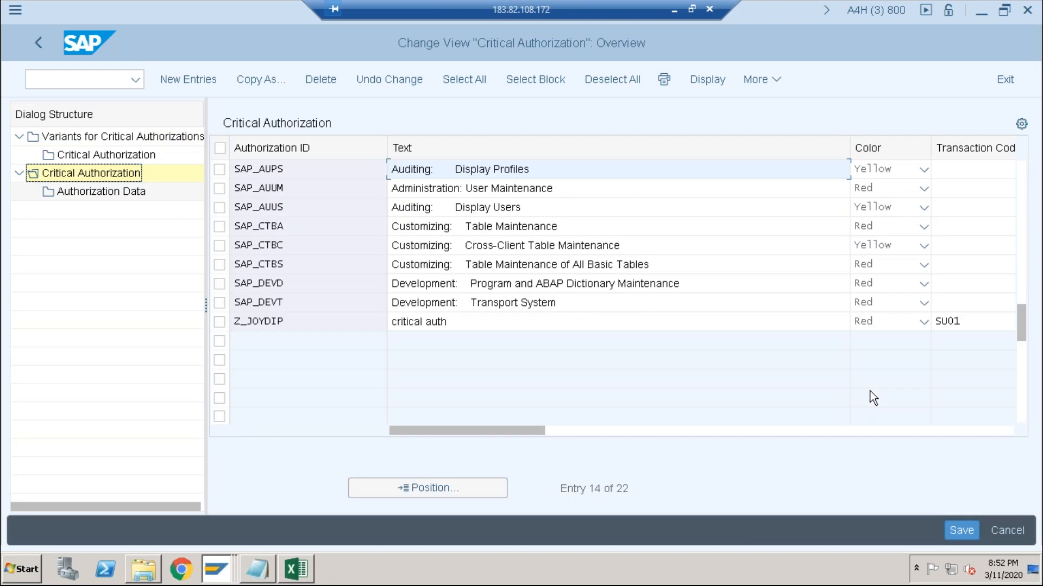
click(188, 80)
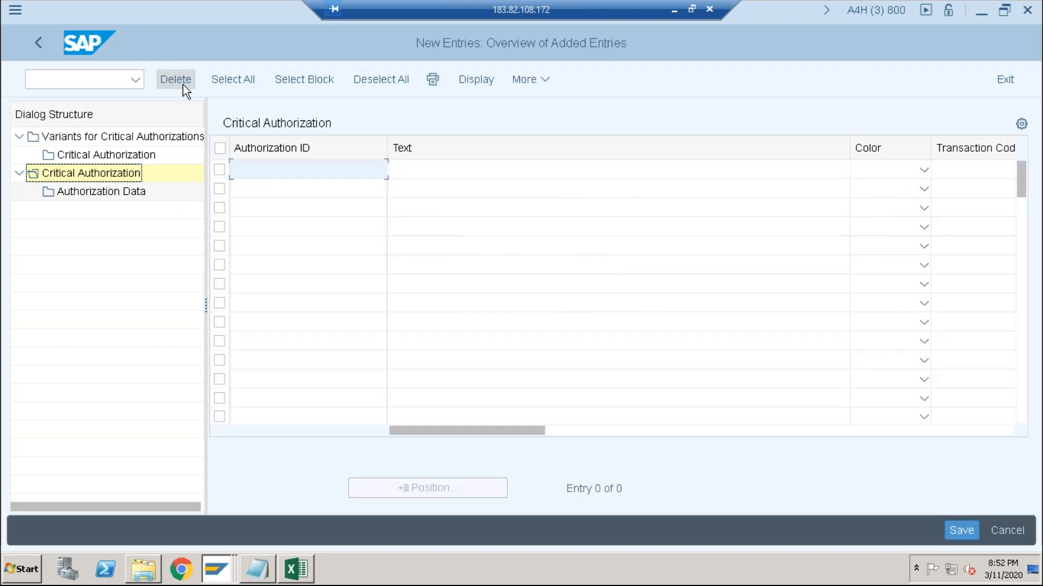
text(z)
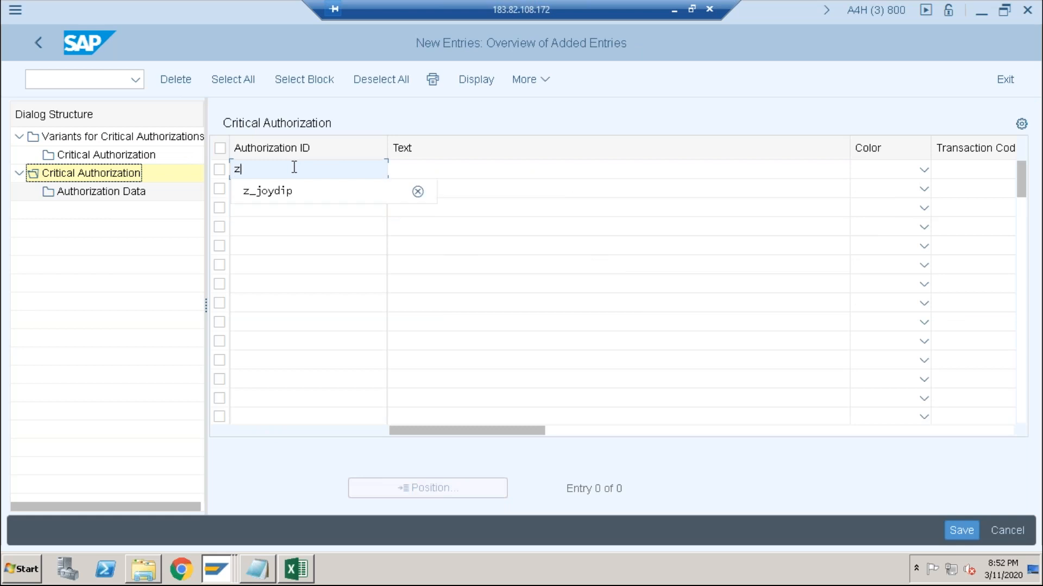
text(_basis)
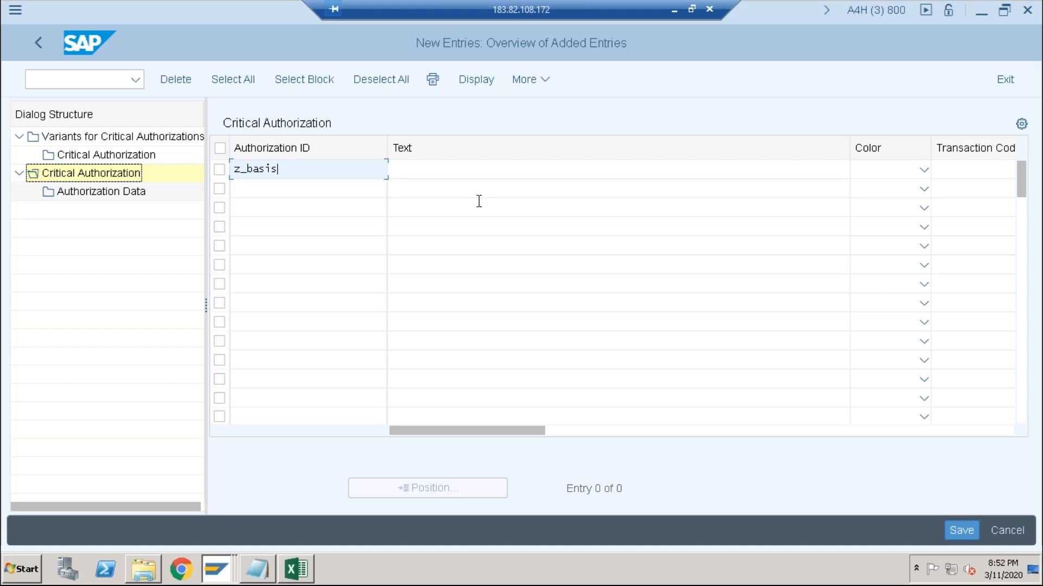
click(502, 178)
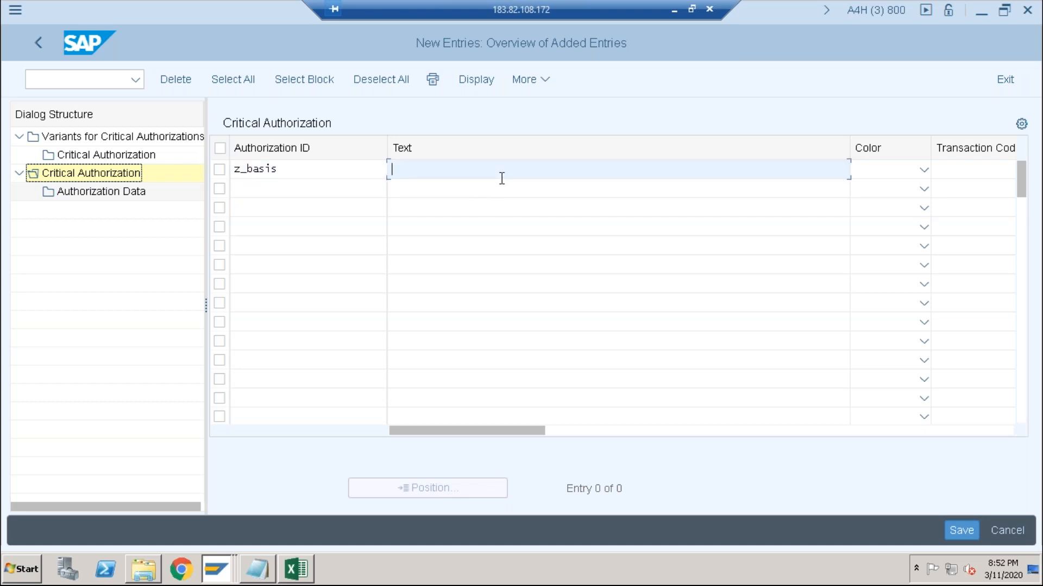
text(critical)
click(924, 169)
click(879, 337)
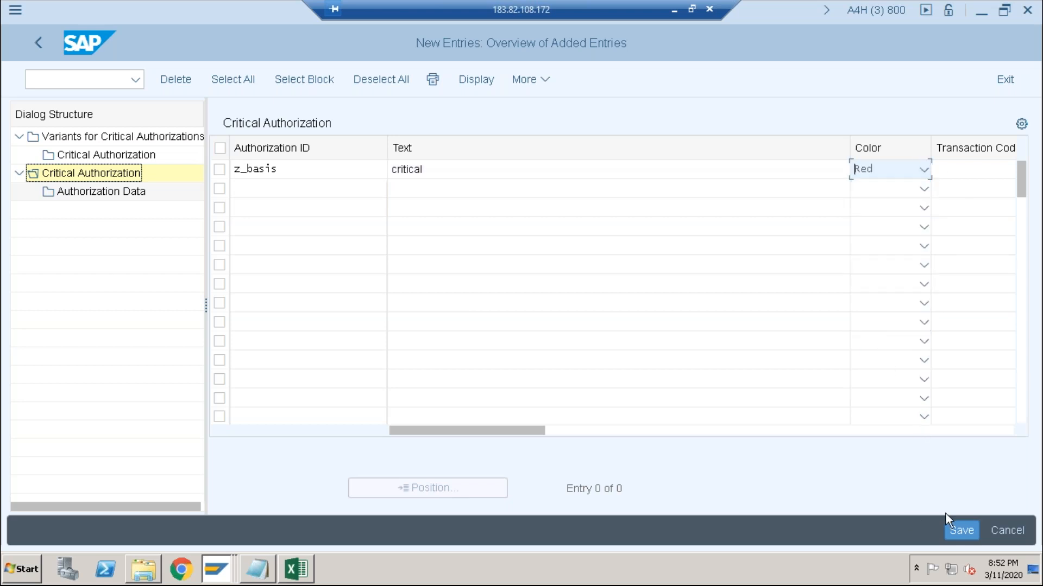
click(958, 529)
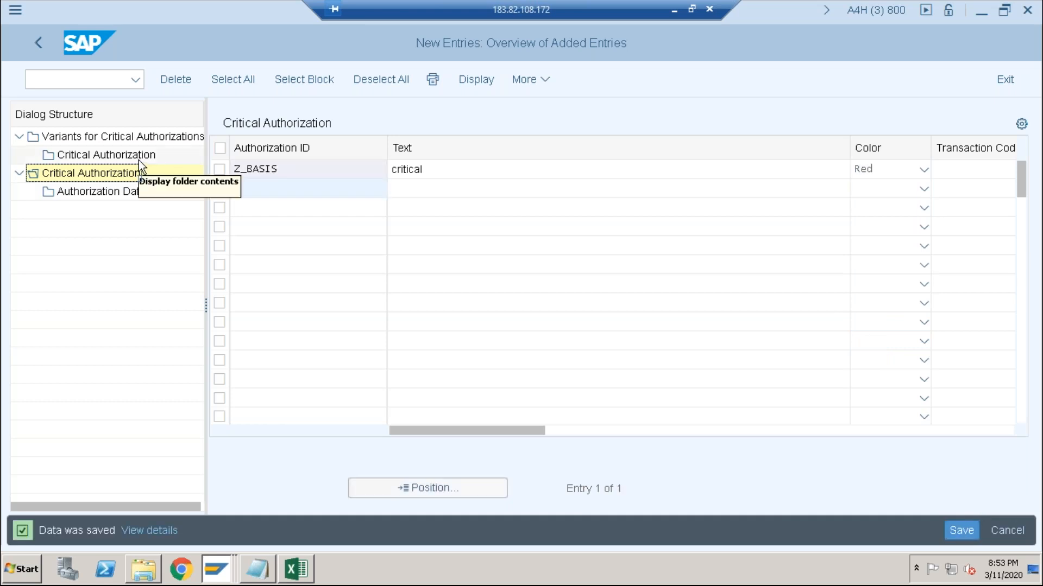
- Open the authorization data of the Z_BASIS critical authorization, acknowledging the change request information
click(220, 169)
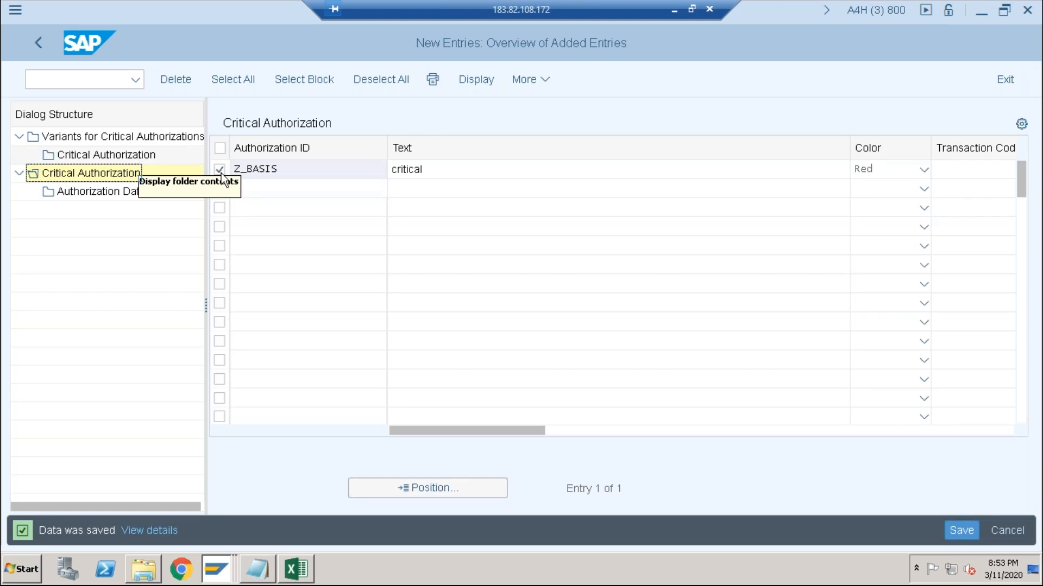
click(94, 193)
click(125, 155)
double_click(93, 194)
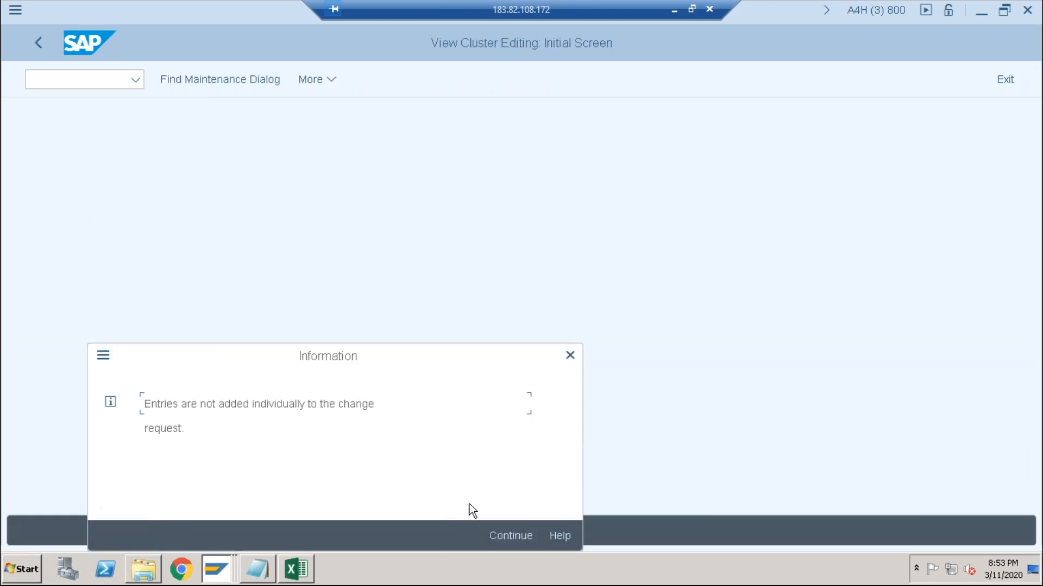
click(499, 536)
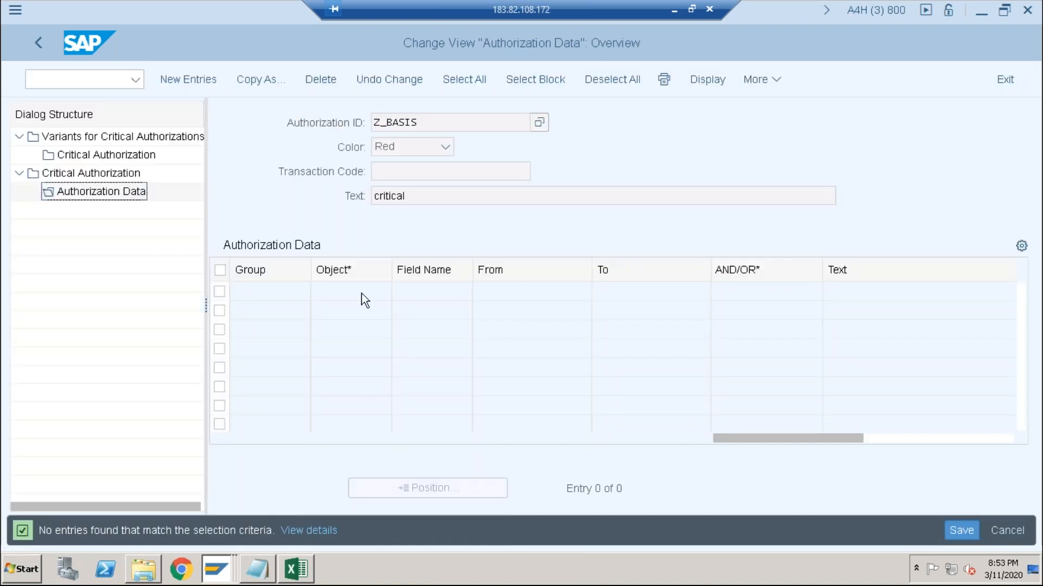
- Add a new authorization data entry for Z_BASIS with the object S_USER_GRP, leaving the group empty
click(196, 83)
text(s)
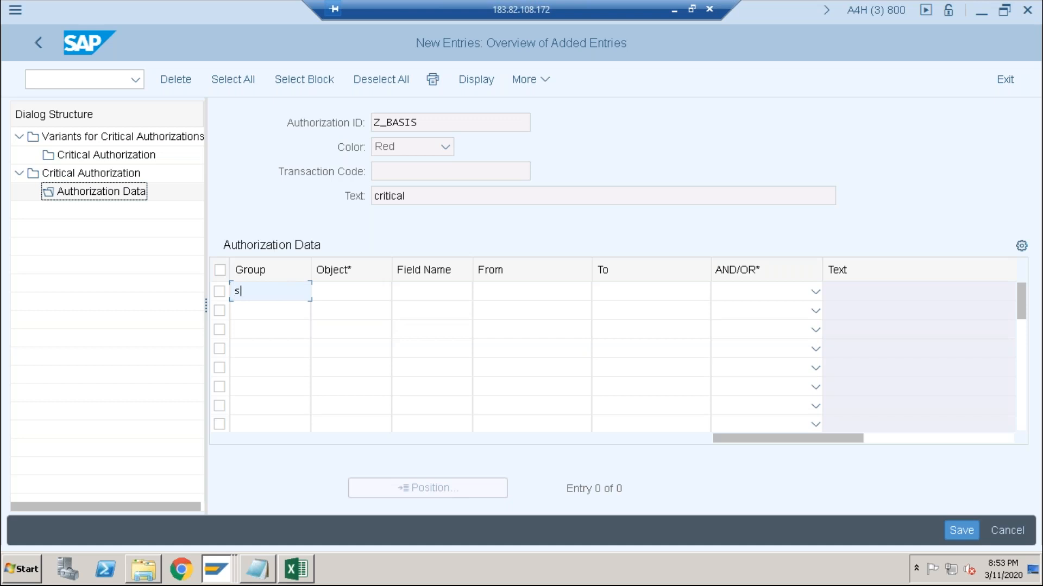
key(BackSpace)
key(Tab)
text(s)
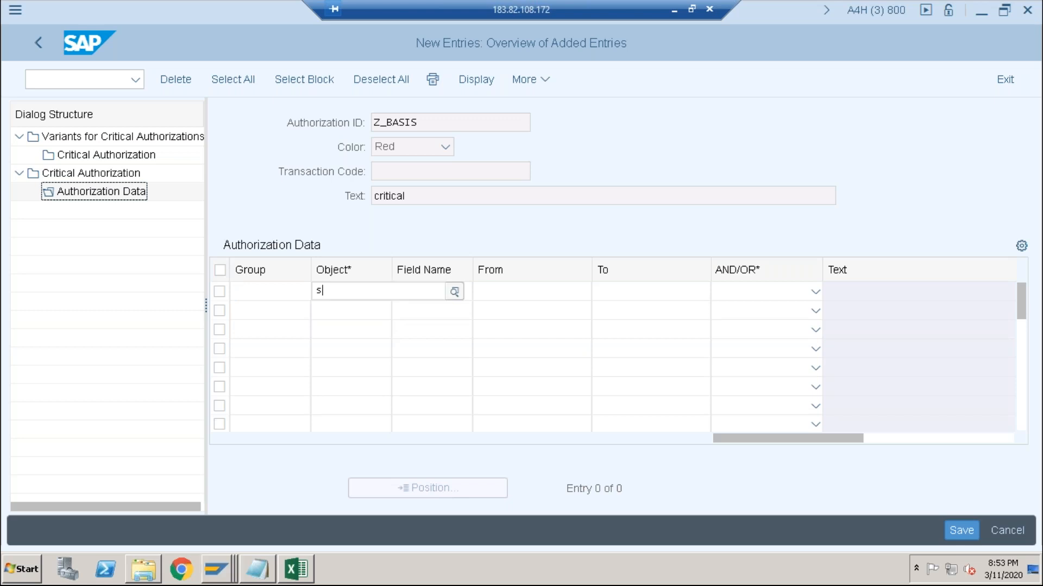
text(_user)
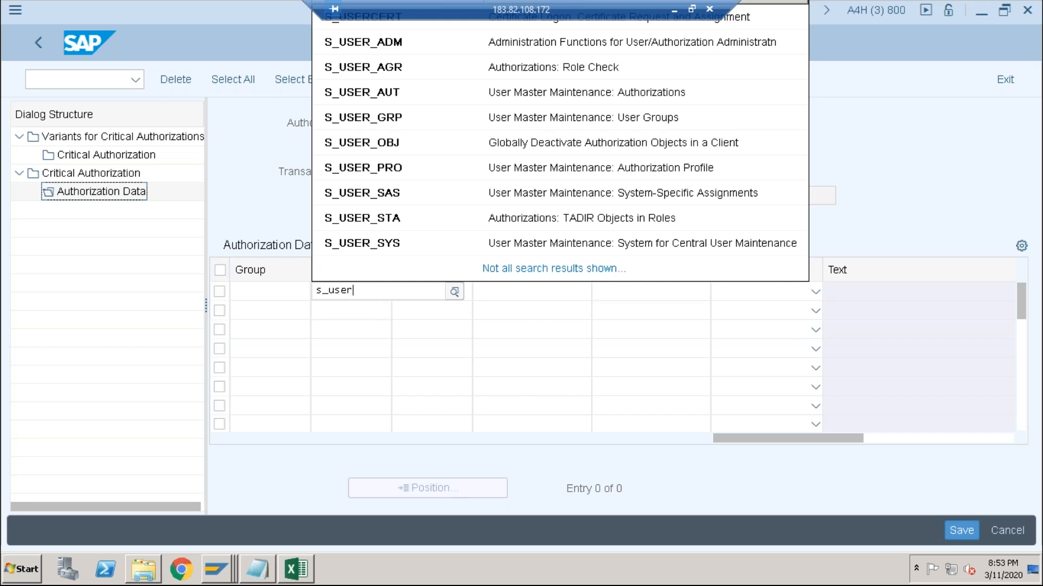
text(_gr)
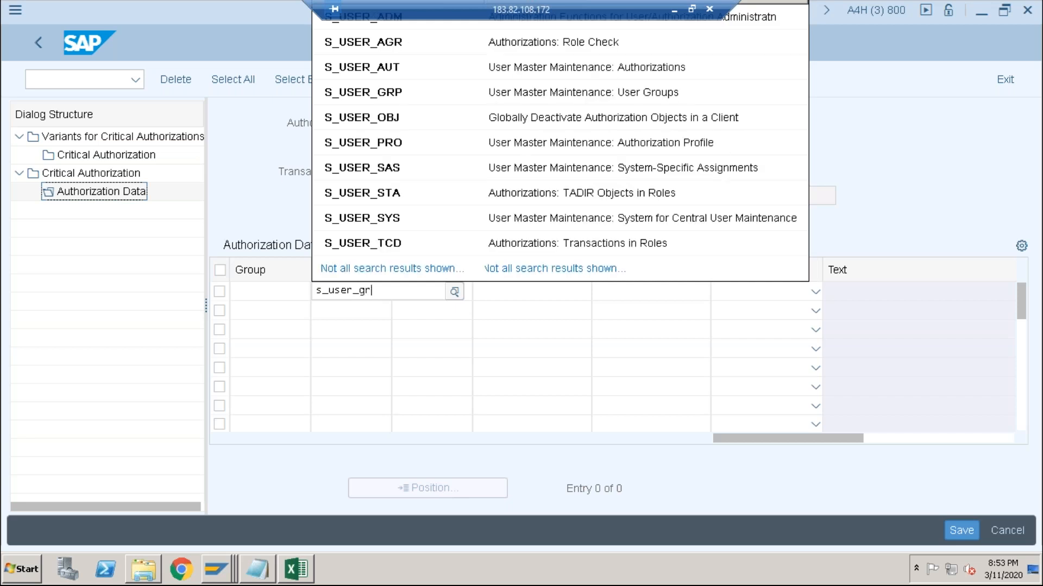
click(386, 398)
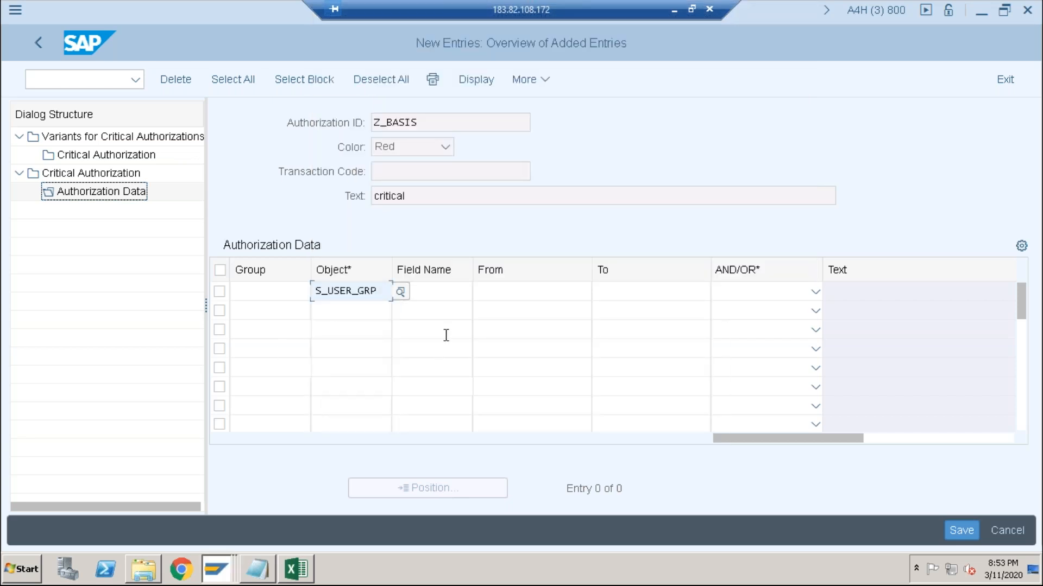
- Set the S_USER_GRP entry's field name to ACTVT with values from 01 to 60
click(445, 294)
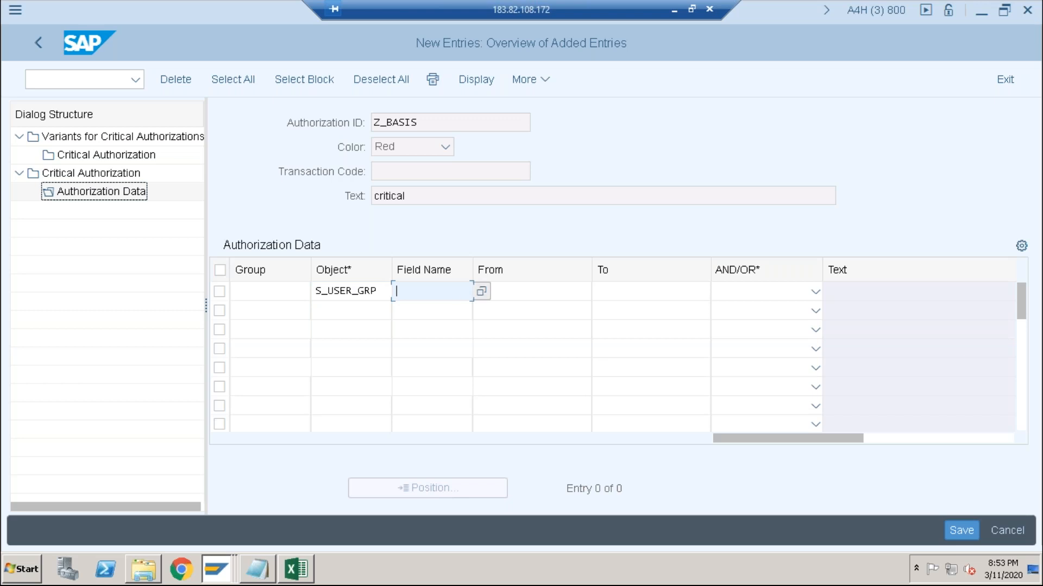
click(481, 291)
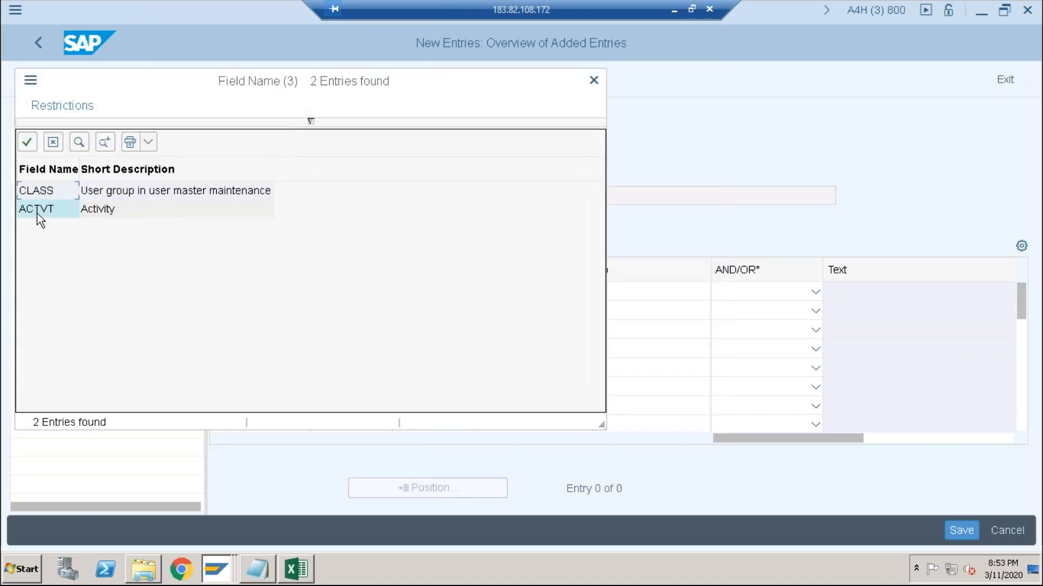
click(36, 211)
key(Tab)
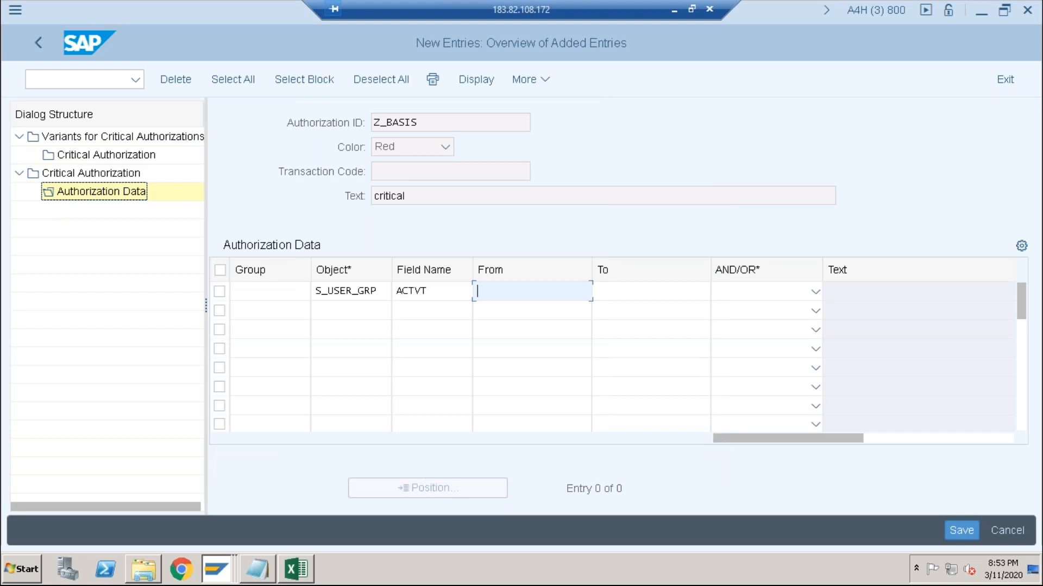
text(01)
key(Tab)
text(60)
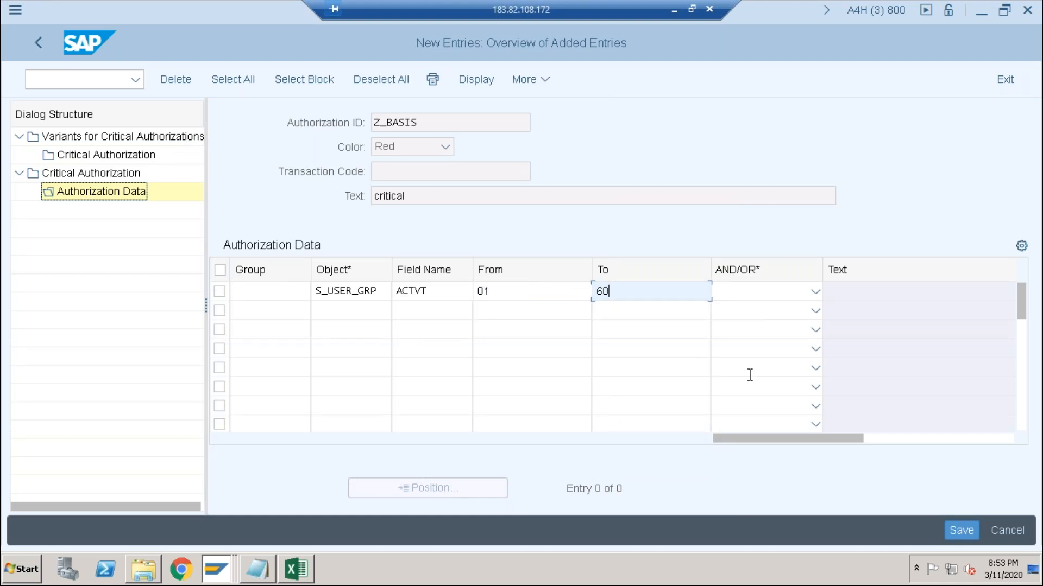
- Set the entry's AND/OR operator to OR, save the authorization data and return to its overview
click(808, 296)
click(742, 336)
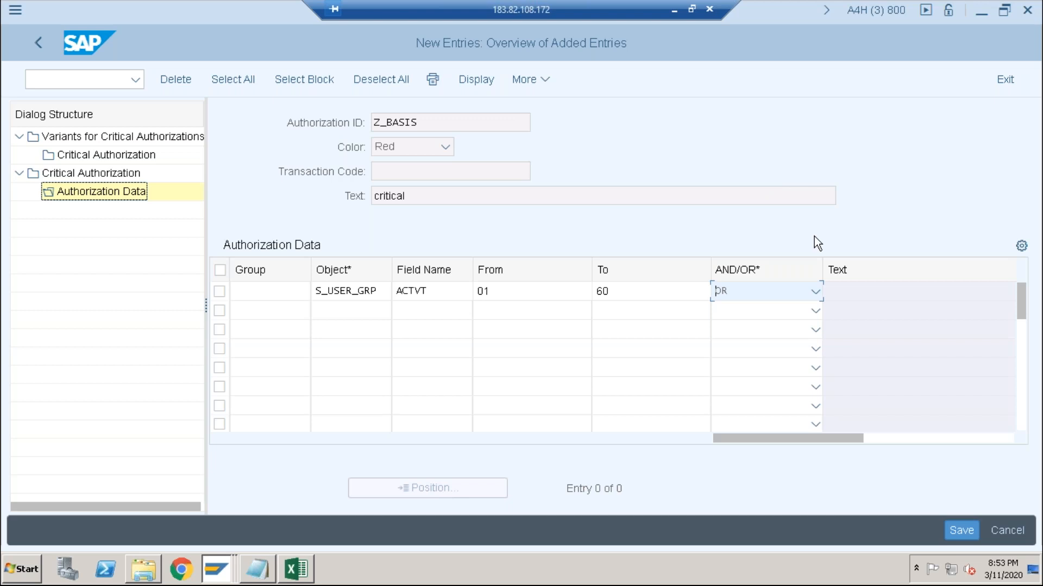
click(960, 533)
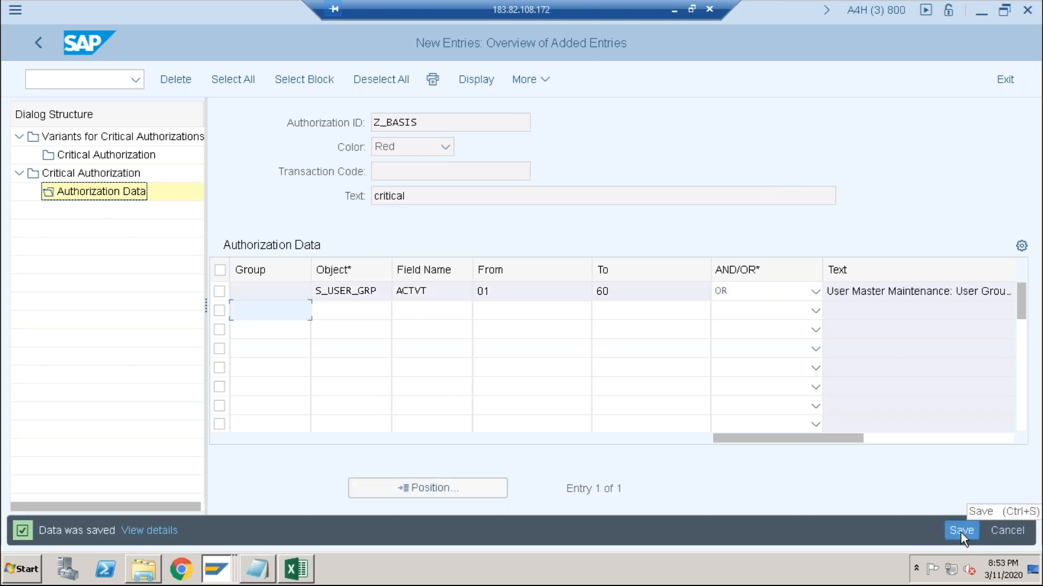
click(961, 532)
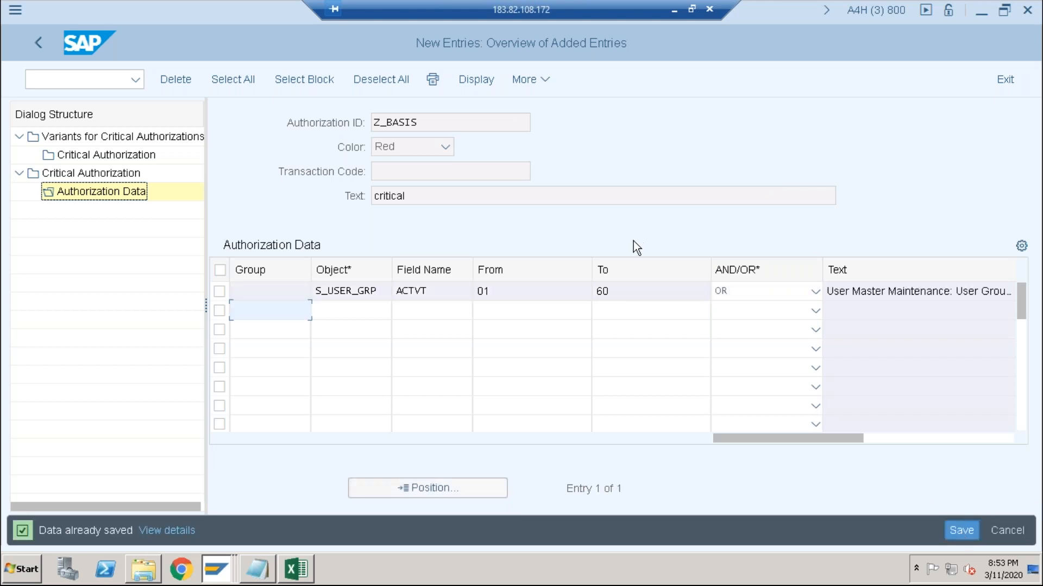
click(31, 43)
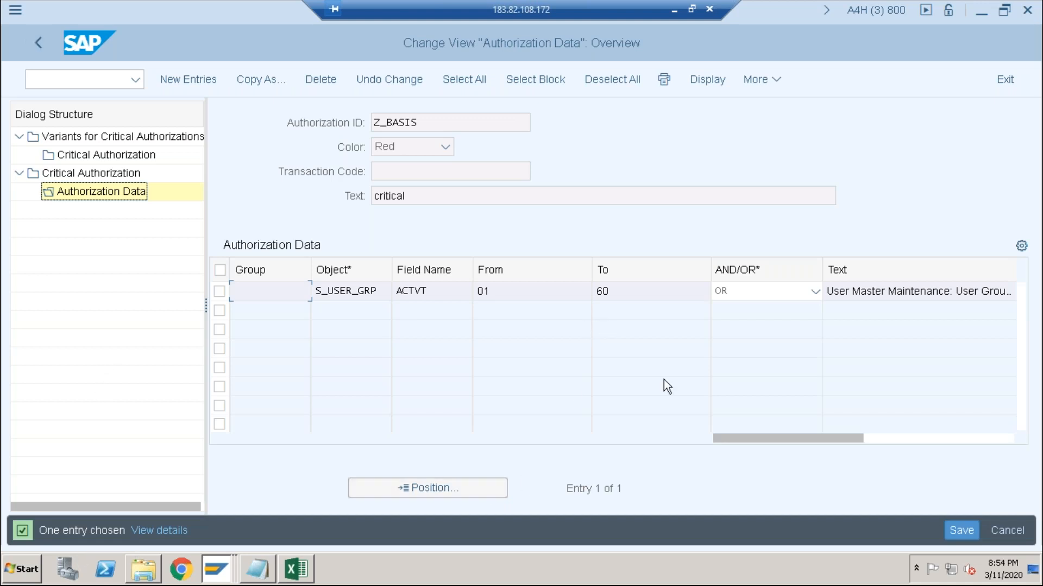
click(962, 528)
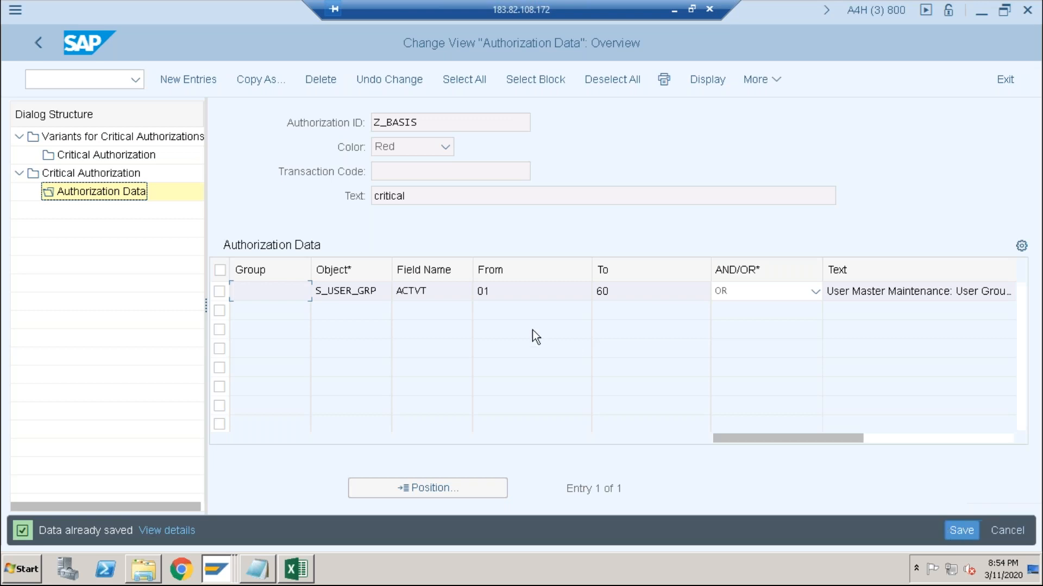
- Return to the critical authorization variants and open the critical authorizations assigned to variant Z_BASIS
click(40, 44)
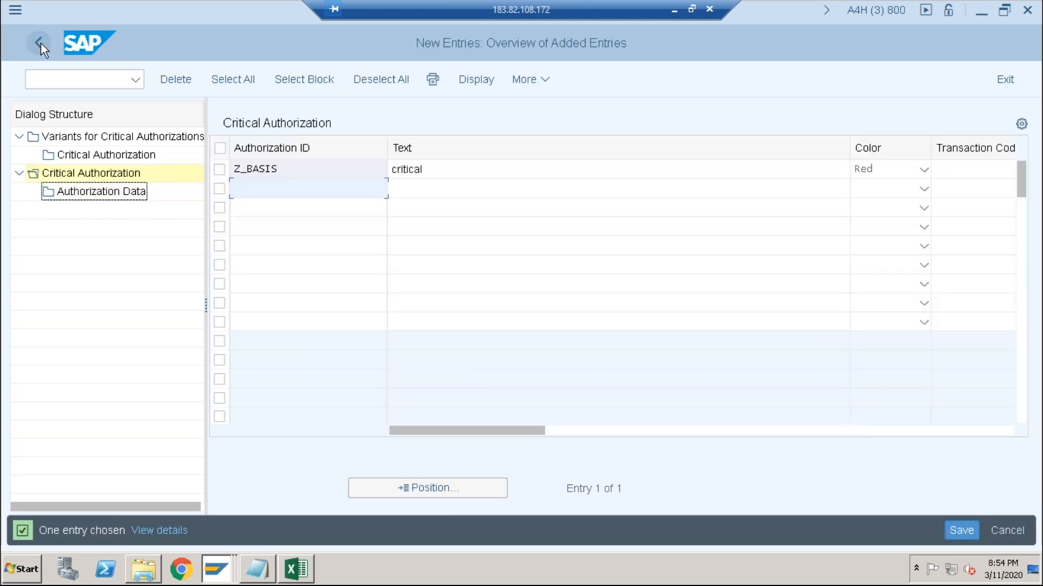
click(40, 43)
click(41, 43)
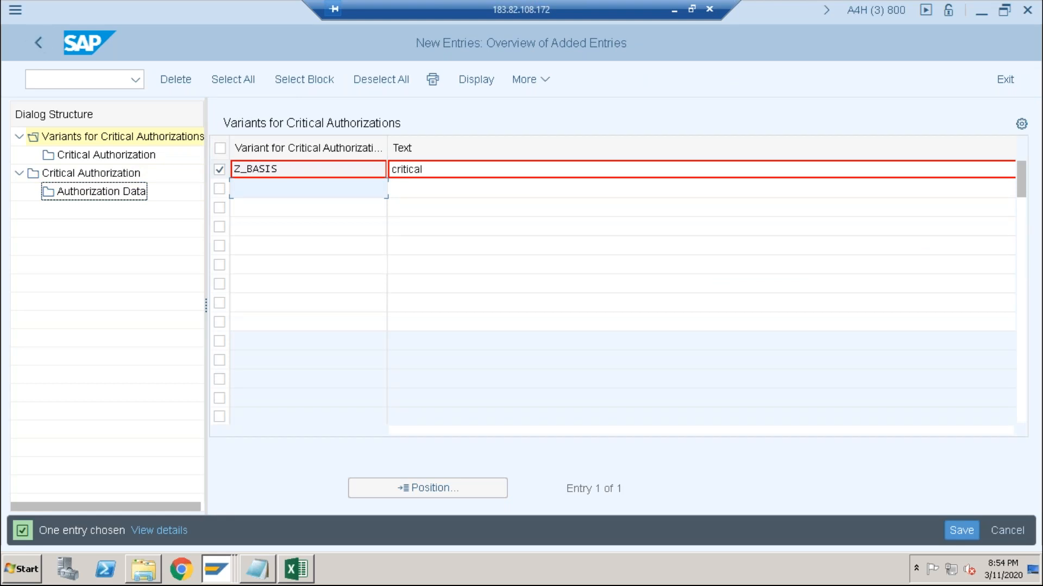
scroll(618, 293, down, 3)
scroll(618, 293, up, 3)
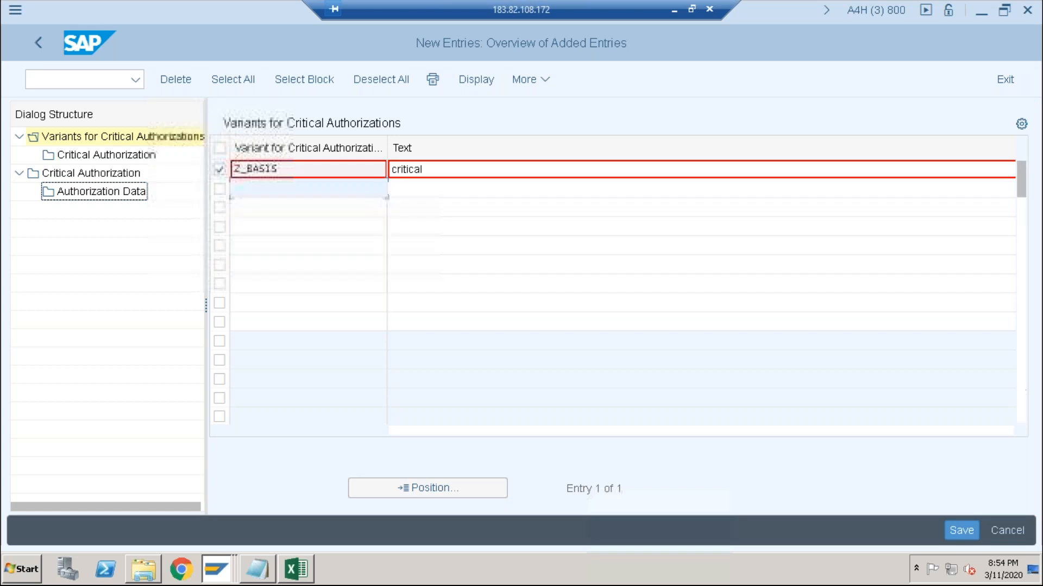
double_click(306, 190)
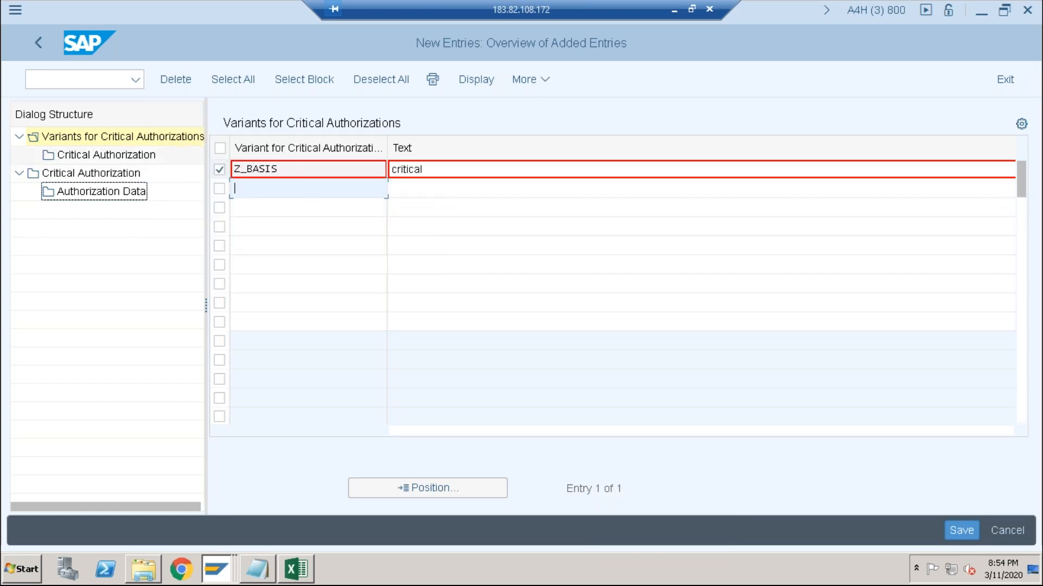
click(283, 167)
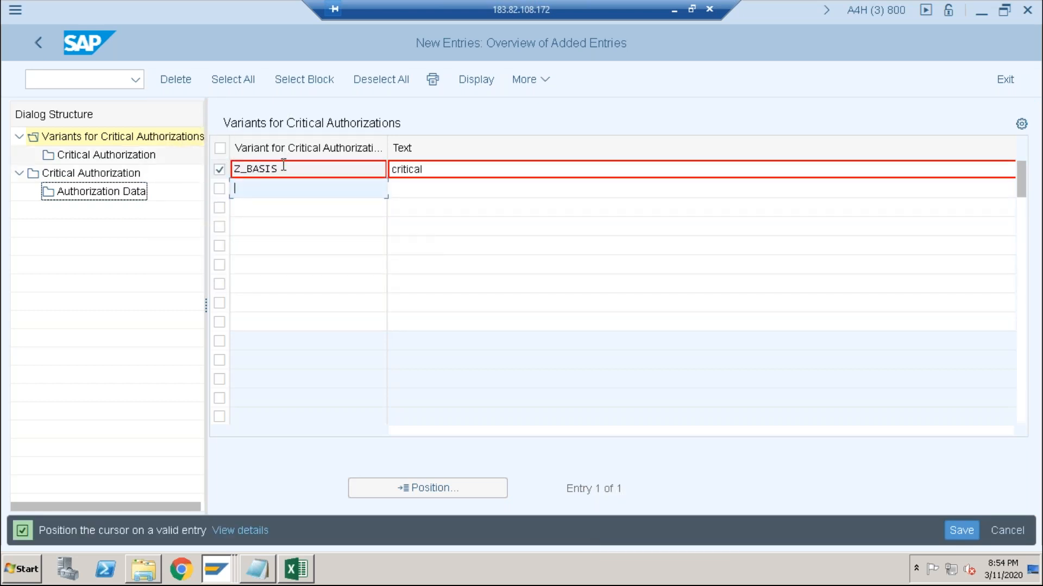
key(Down)
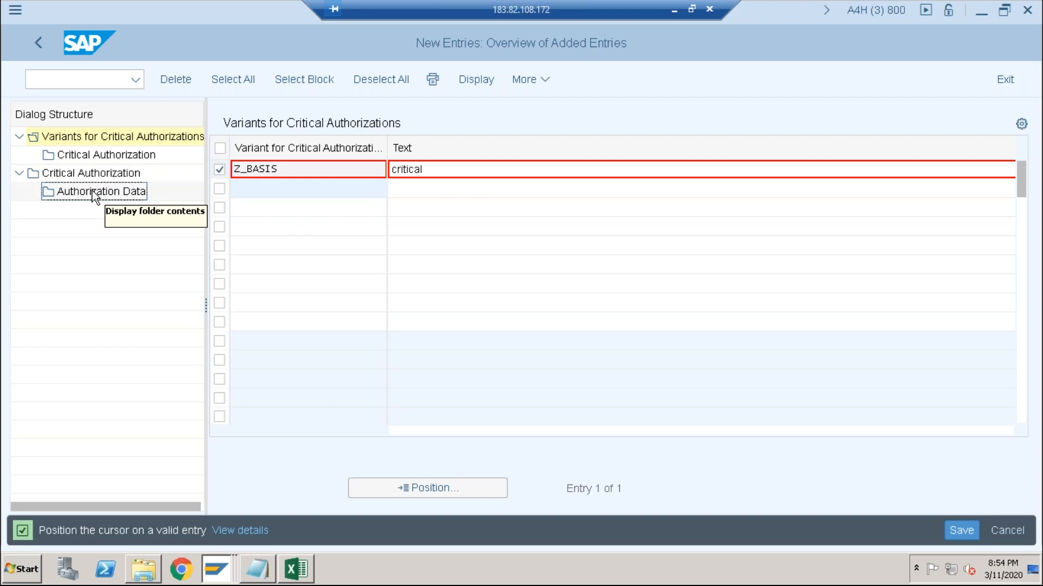
double_click(83, 155)
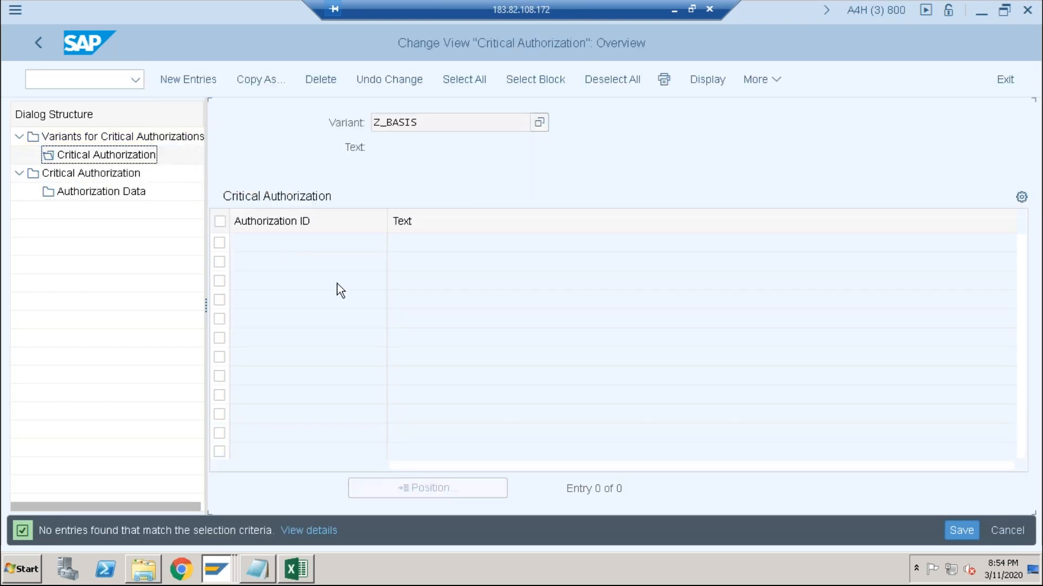
- Assign the critical authorization Z_BASIS to the variant as a new entry and save it
click(179, 79)
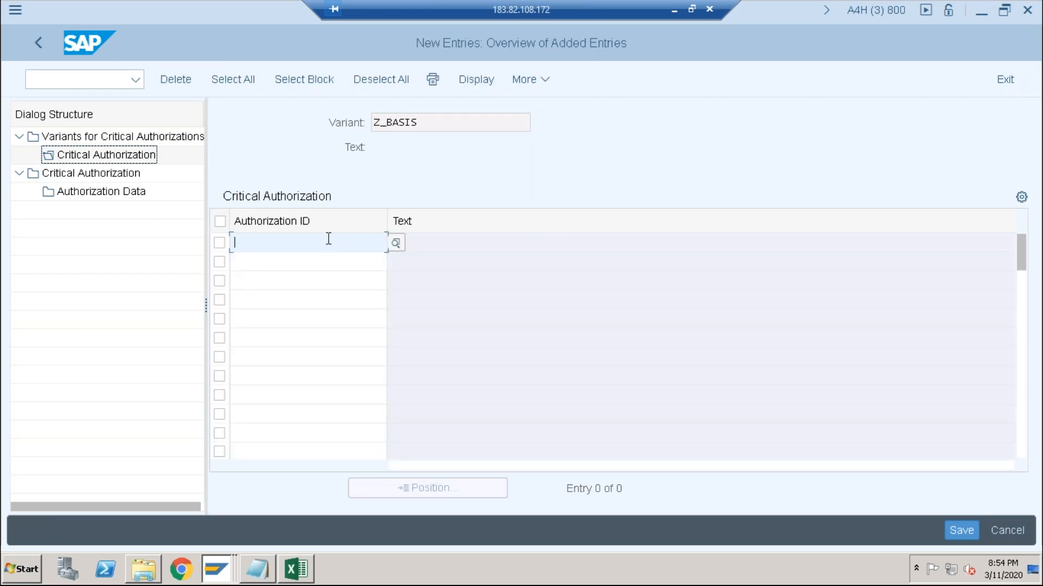
text(z_)
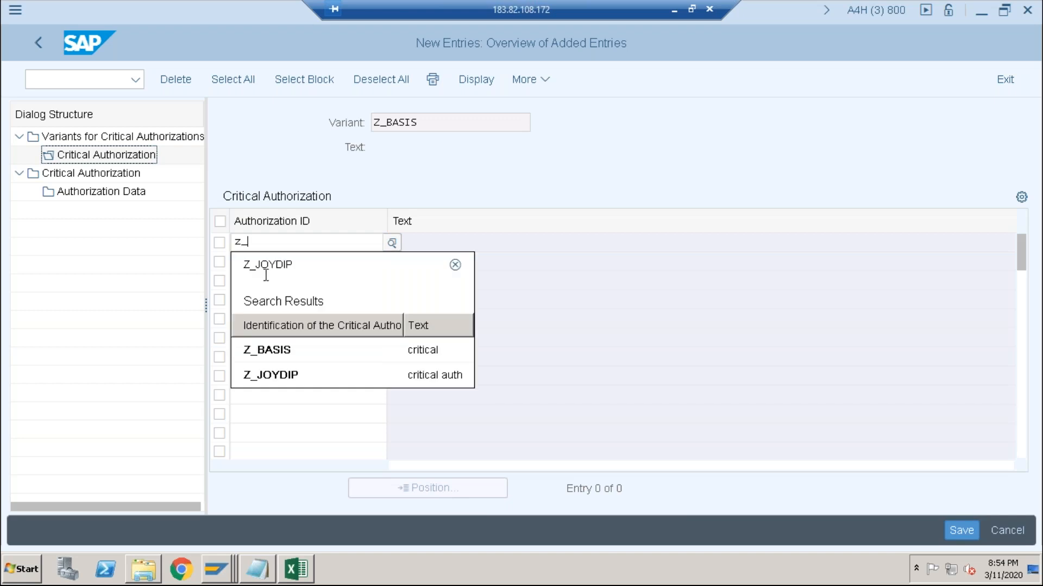
click(282, 351)
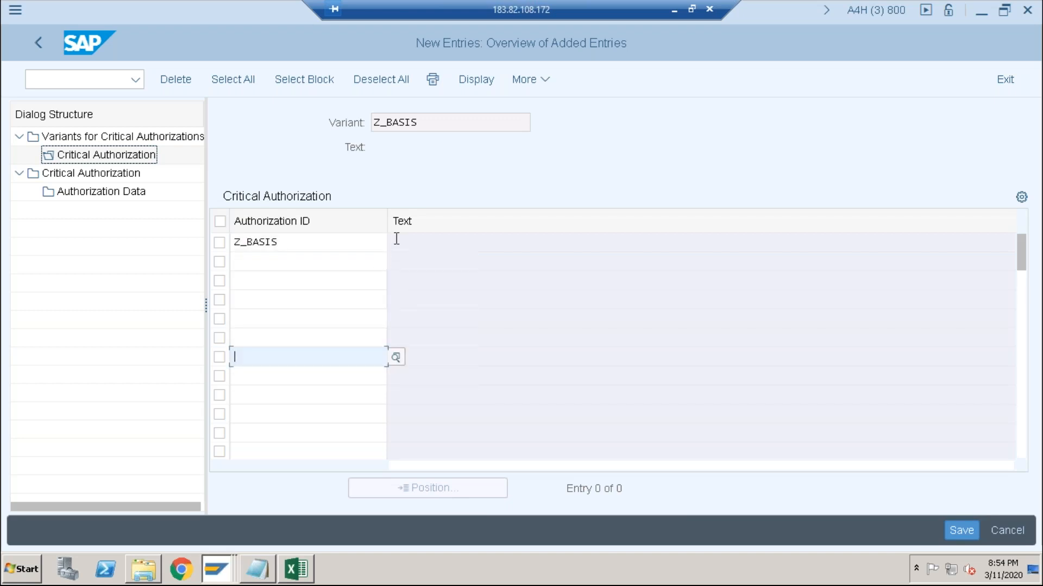
click(367, 241)
key(Return)
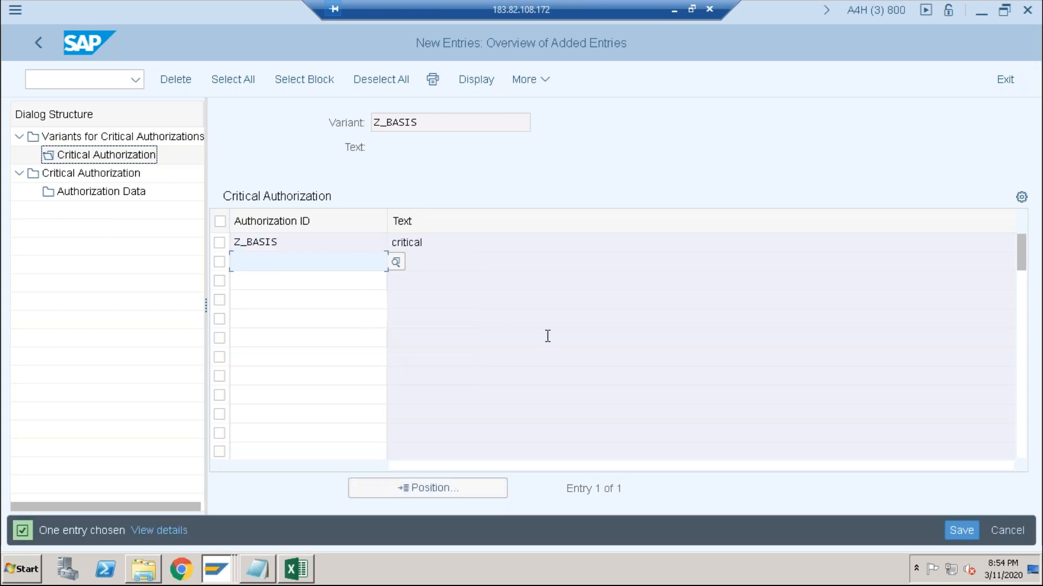
click(950, 528)
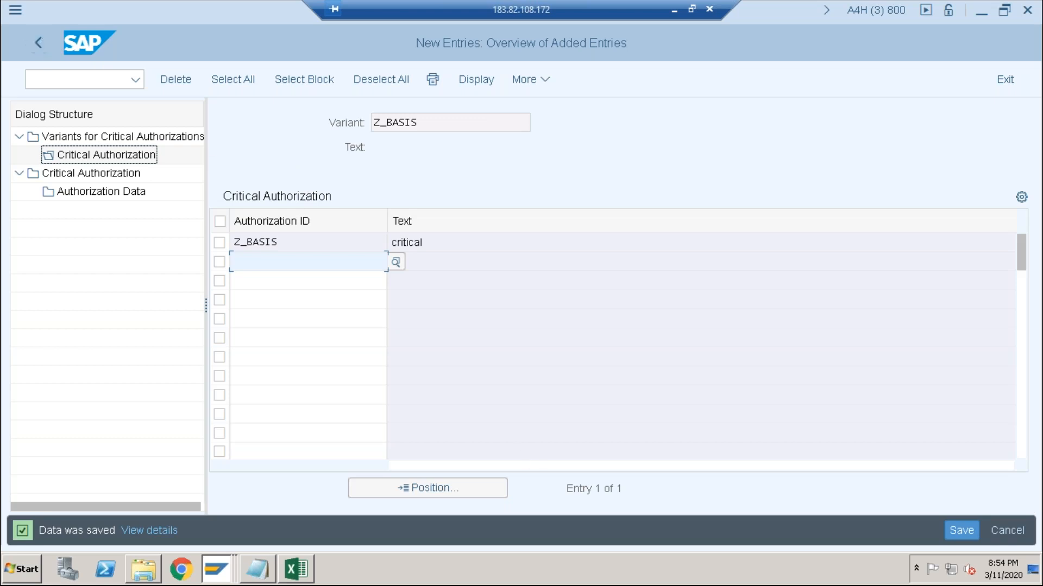
click(969, 531)
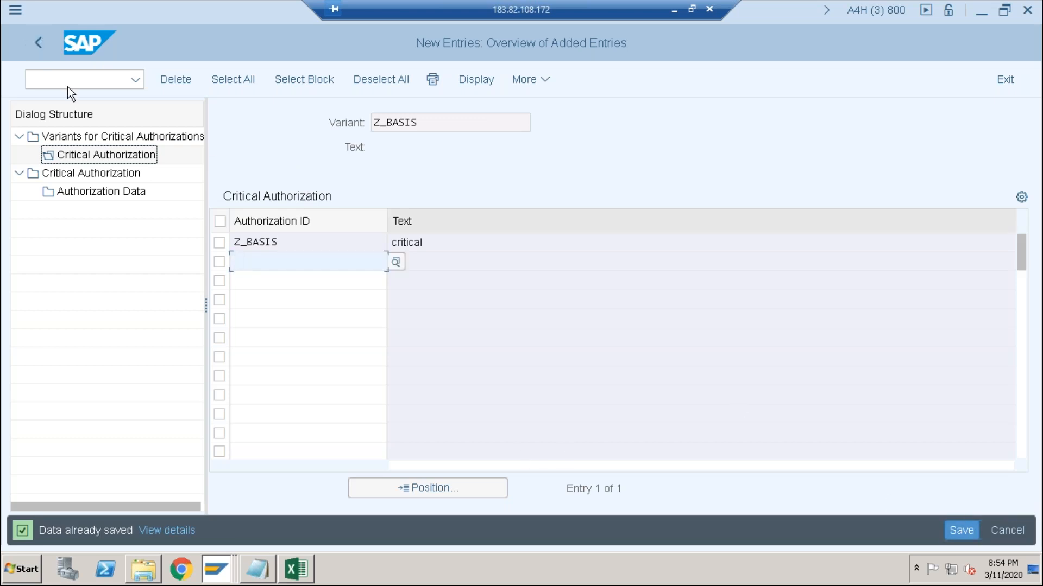
- Leave the variant maintenance and reopen the With Critical Authorizations report from the User Information System
click(41, 44)
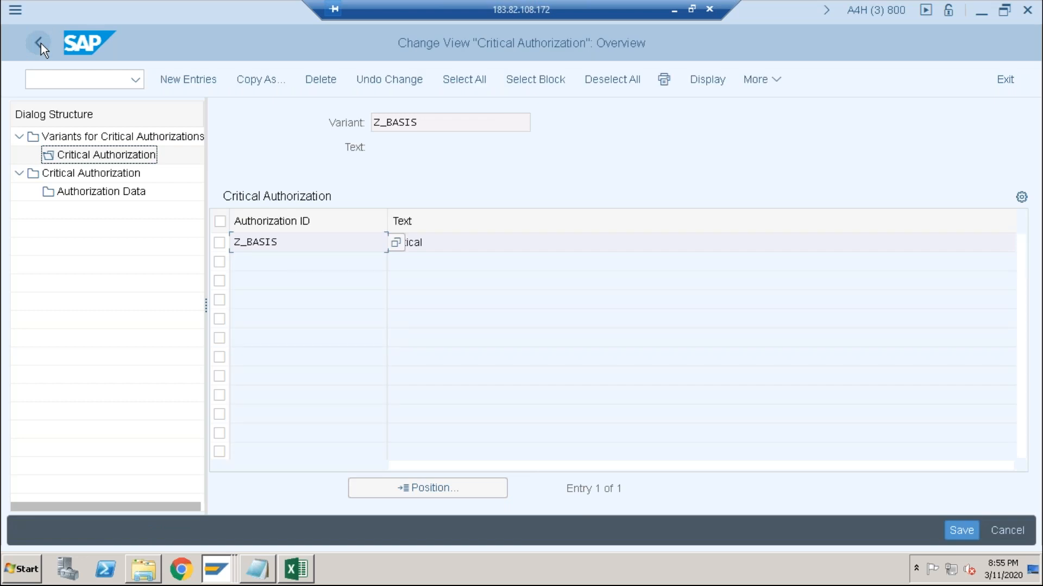
click(41, 44)
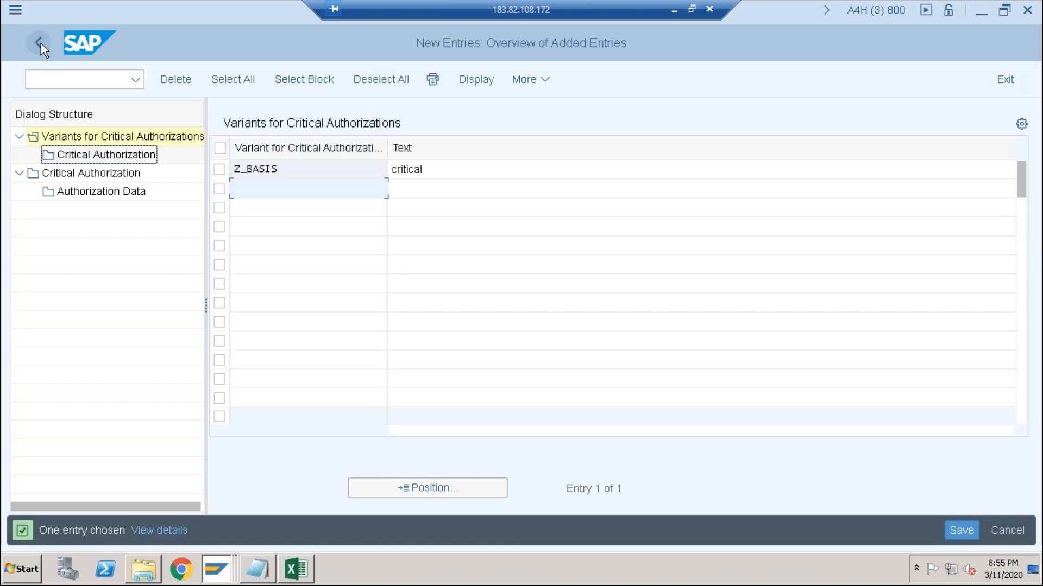
click(41, 43)
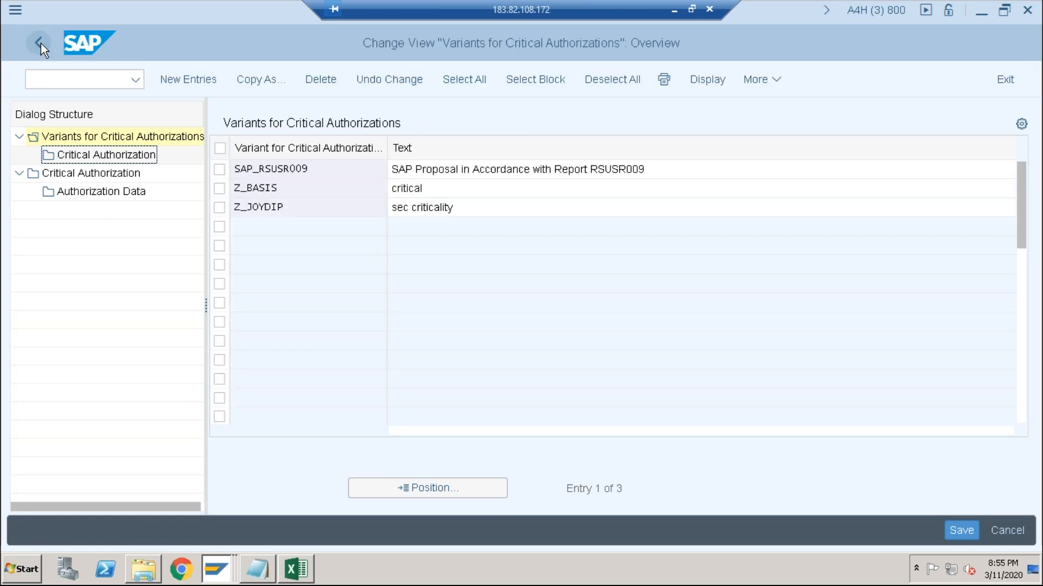
click(41, 44)
click(41, 44)
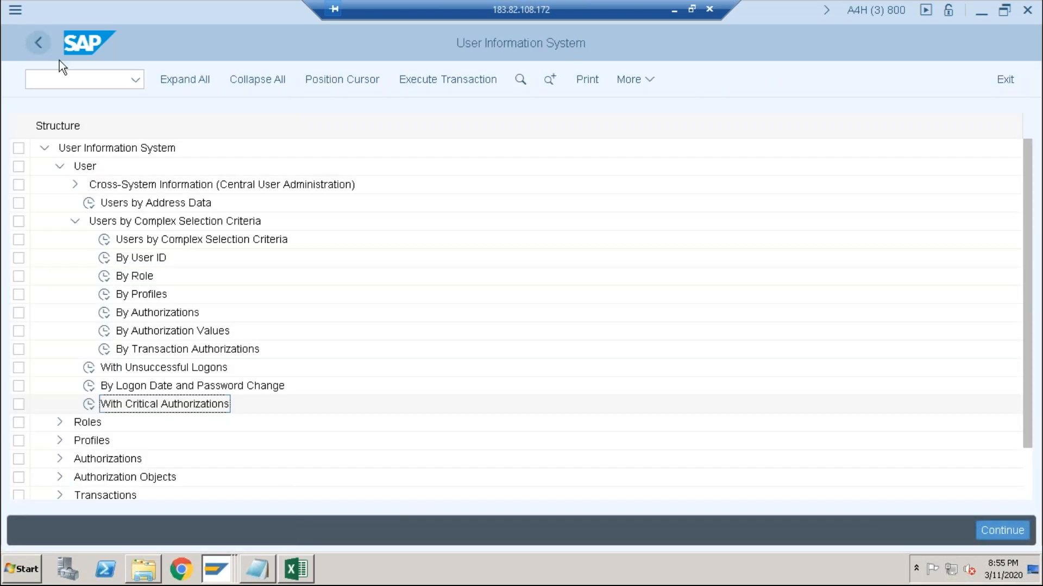
double_click(90, 405)
- Run the report for critical authorizations with the variant Z_BASIS
click(103, 223)
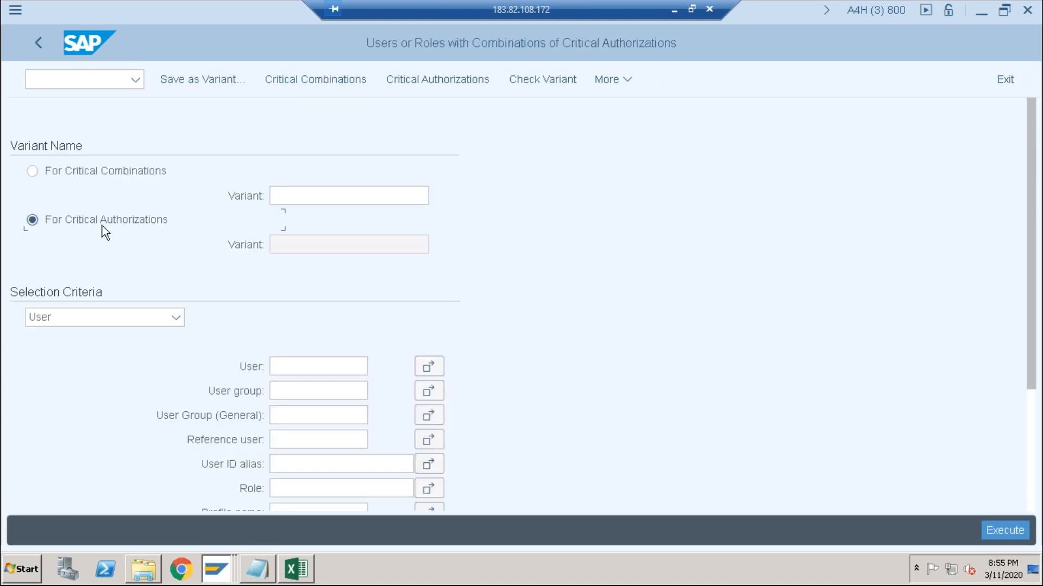
click(291, 245)
text(z_basis)
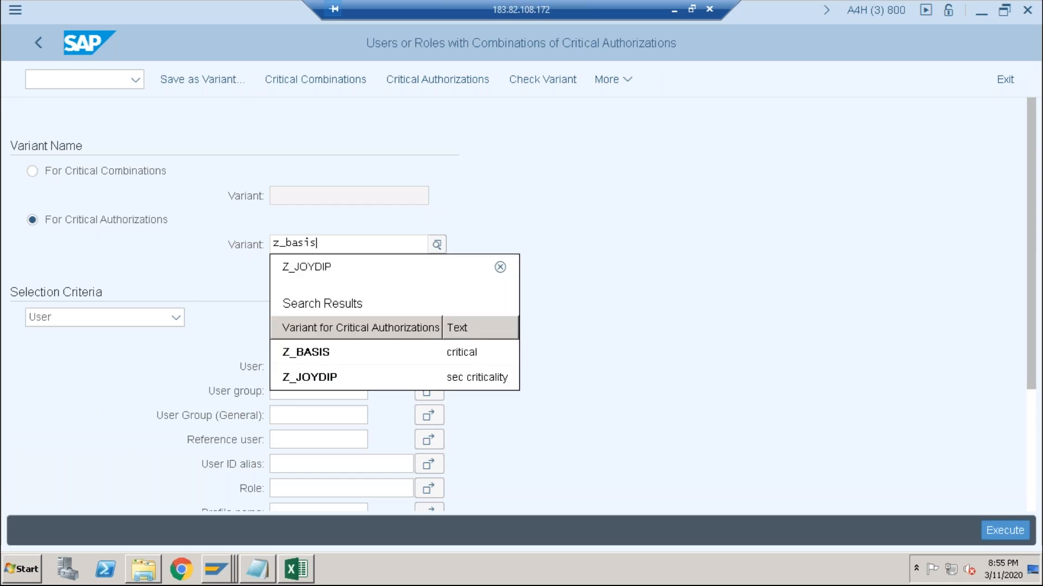
click(318, 327)
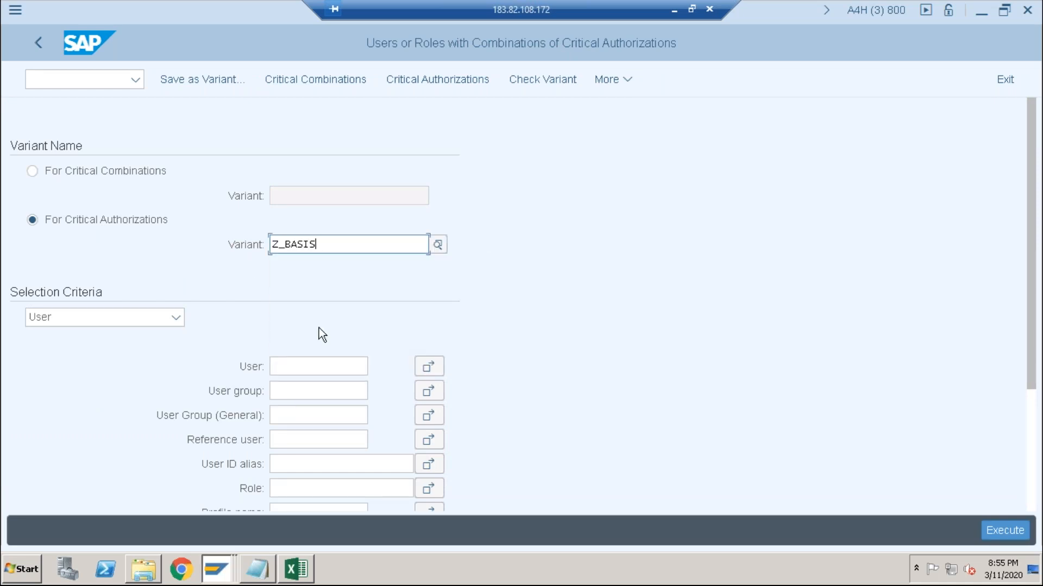
key(F8)
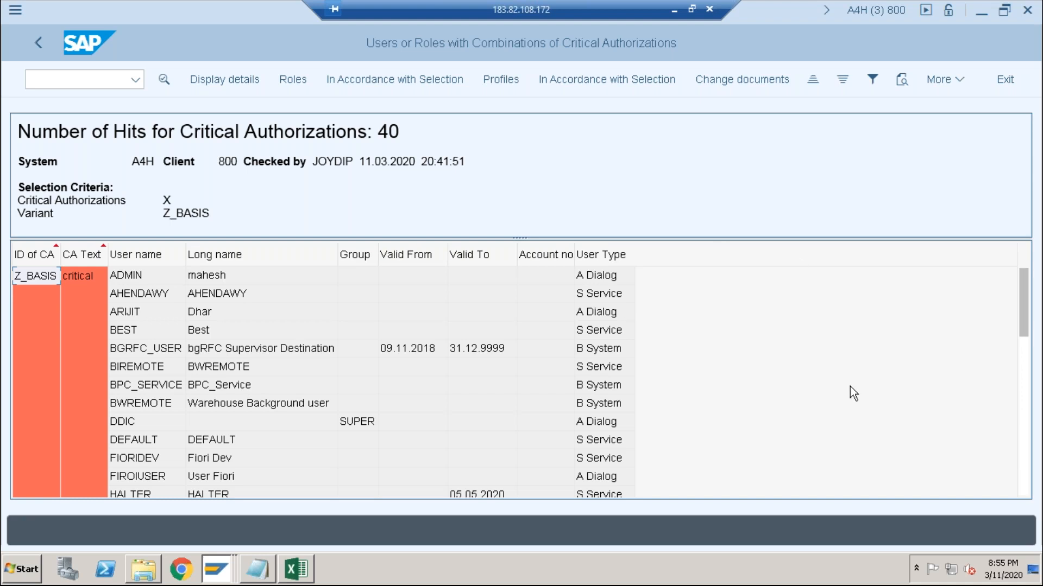
- Review the list of users reported for the critical authorization Z_BASIS
scroll(849, 386, down, 10)
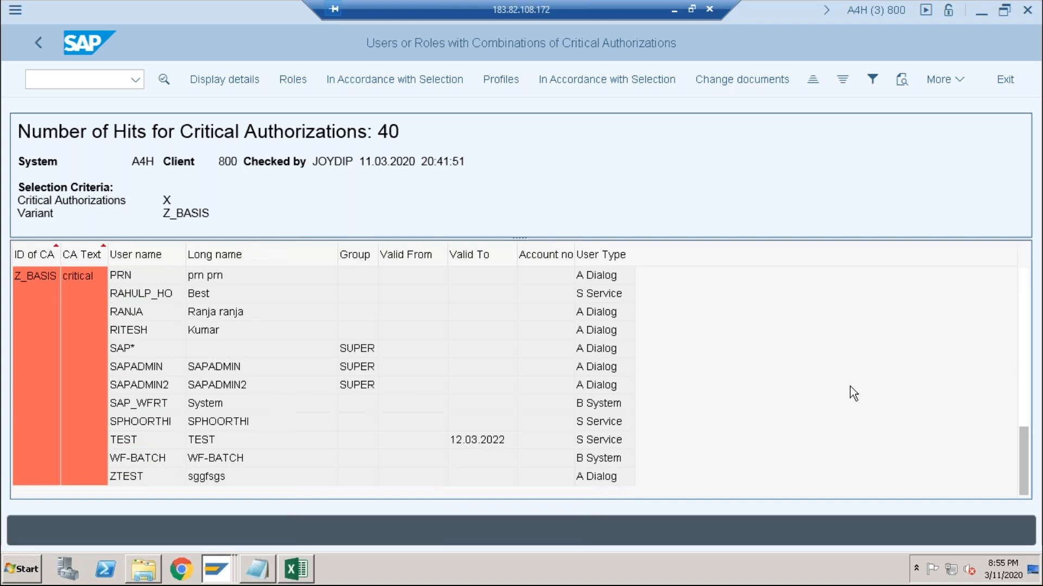
scroll(850, 387, up, 6)
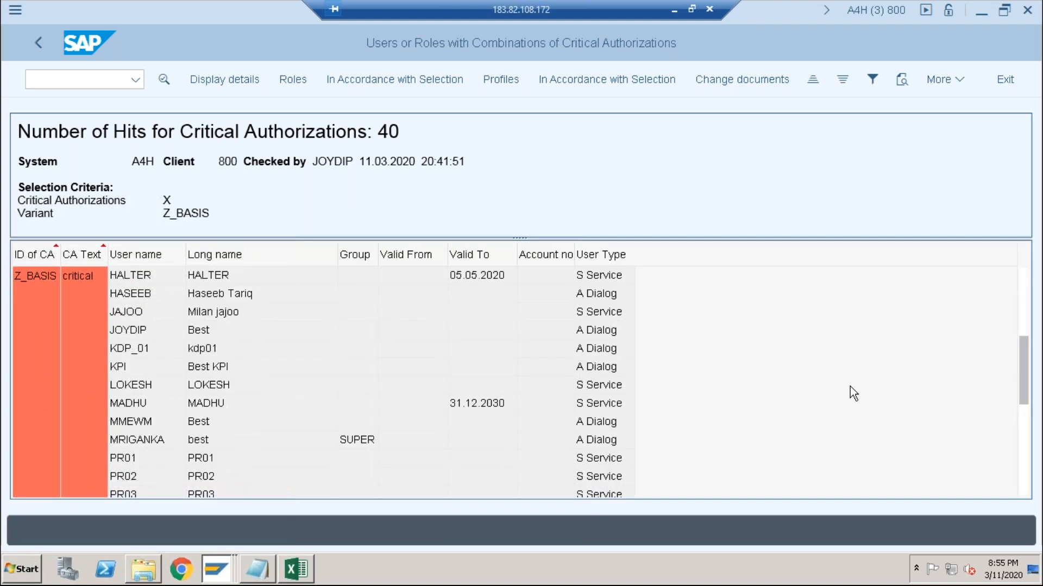
click(140, 338)
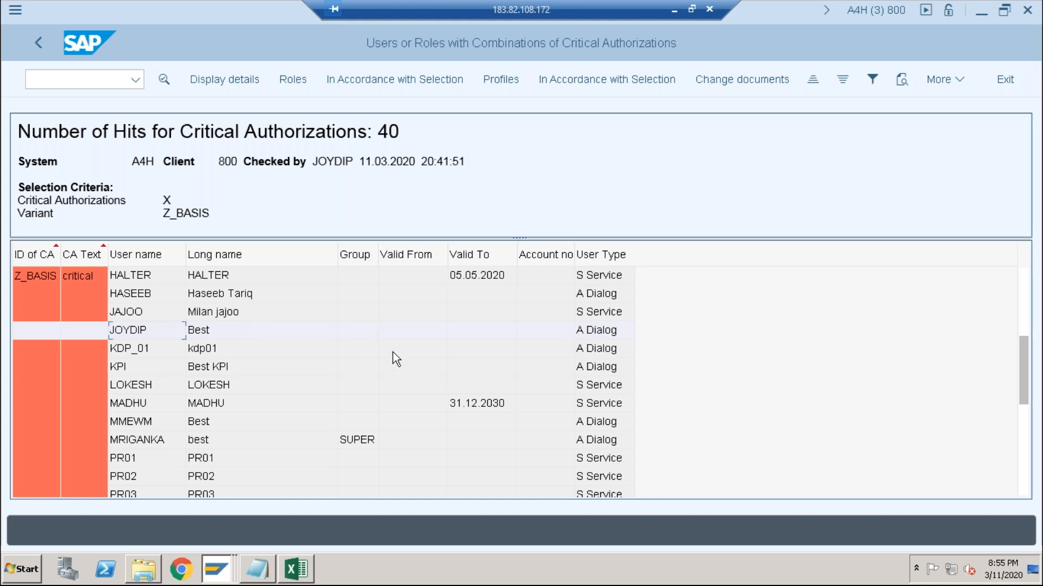
scroll(392, 351, up, 4)
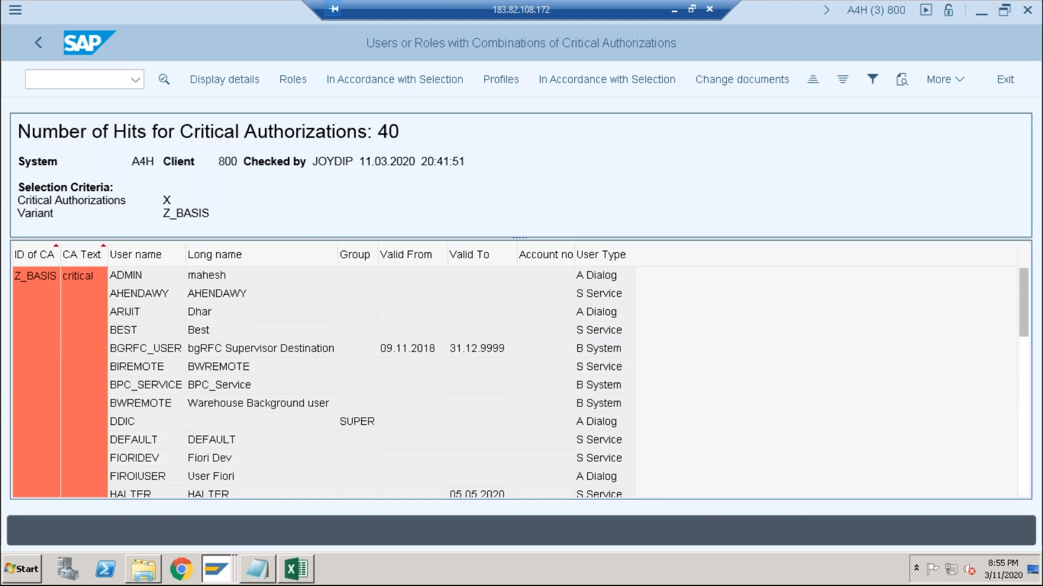
- Return to the report selection, change the selection criteria to Role and run the report for variant Z_BASIS
click(36, 39)
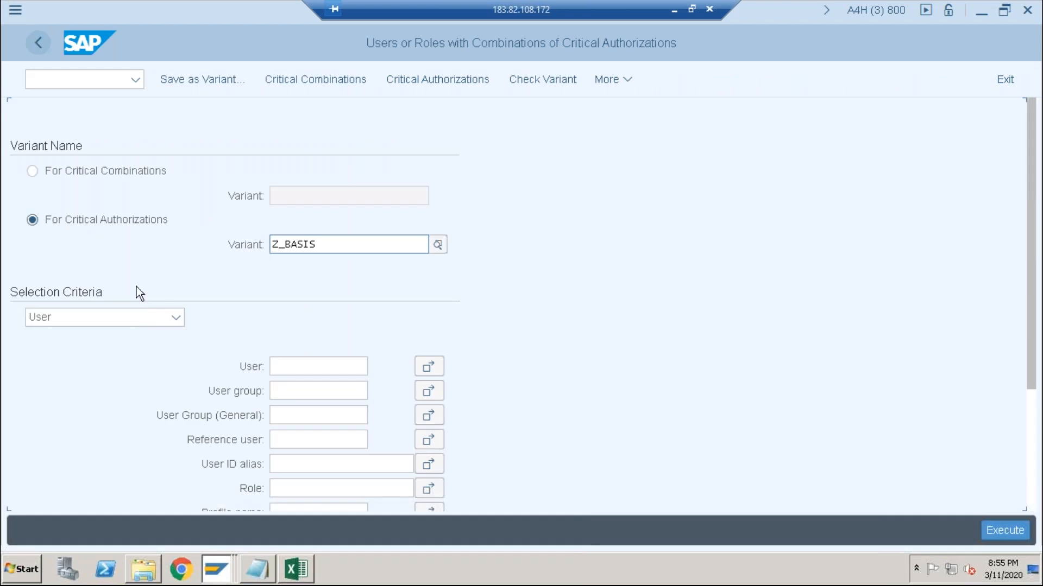
click(168, 318)
click(78, 364)
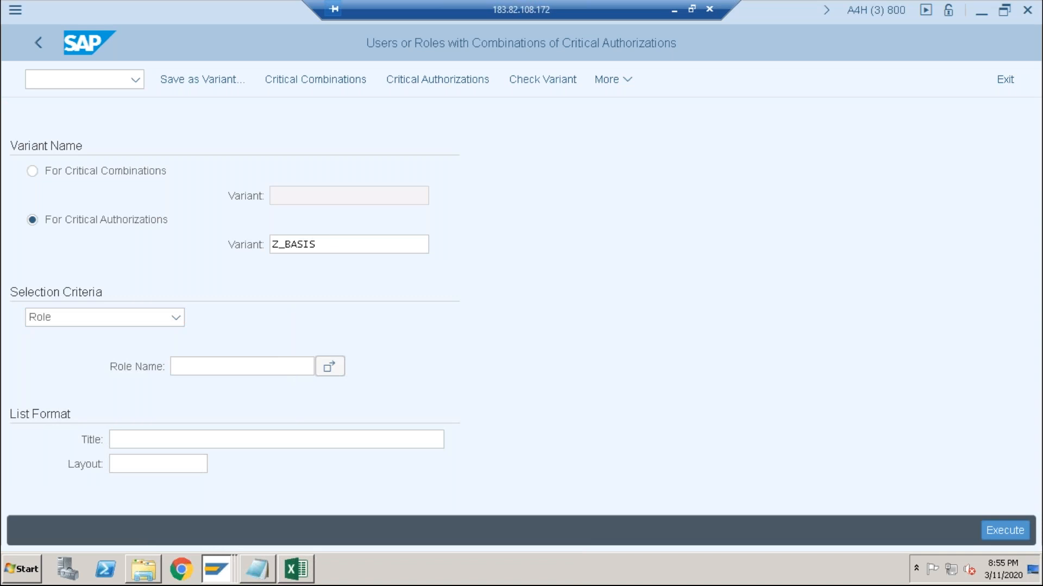
key(F8)
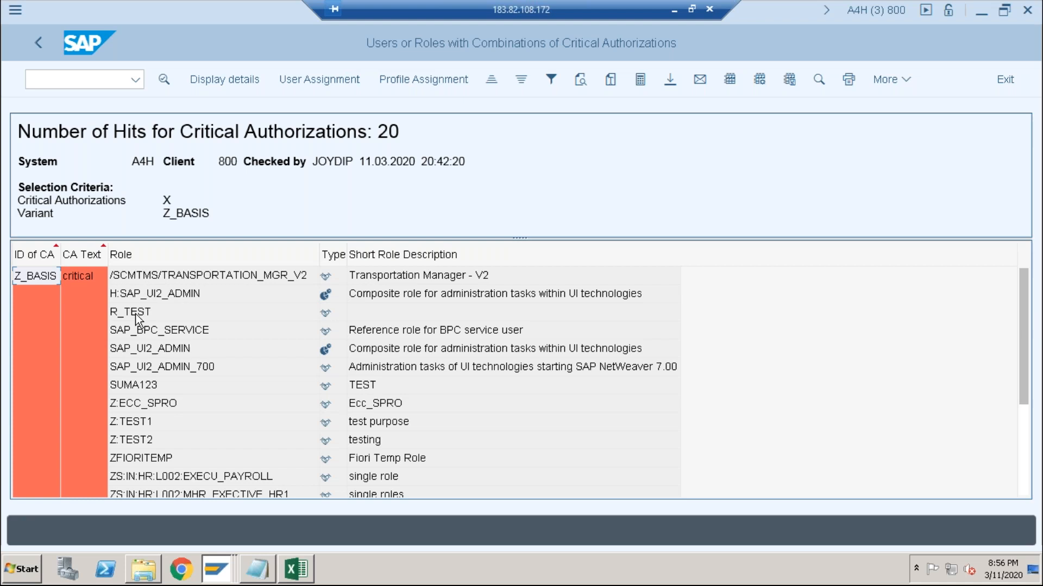
- Open the role /SCMTMS/TRANSPORTATION_MGR_V2 from the results and display its authorization data
click(135, 279)
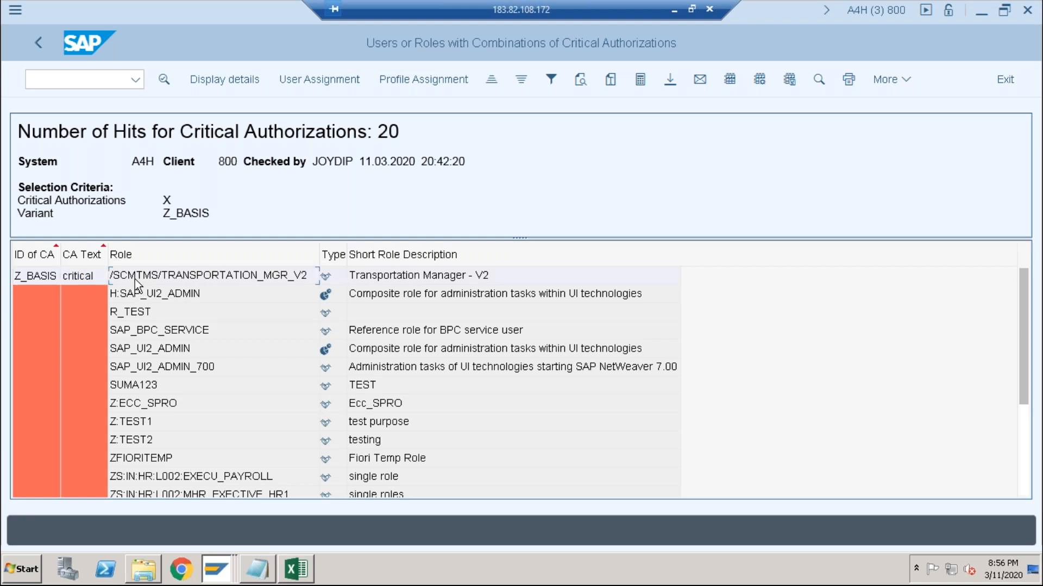
double_click(137, 279)
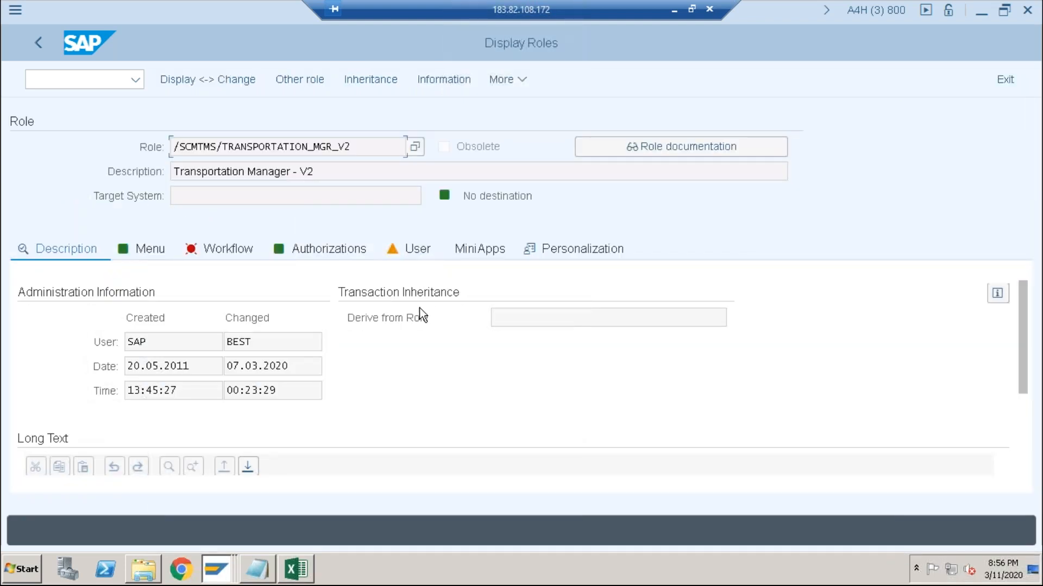
click(326, 249)
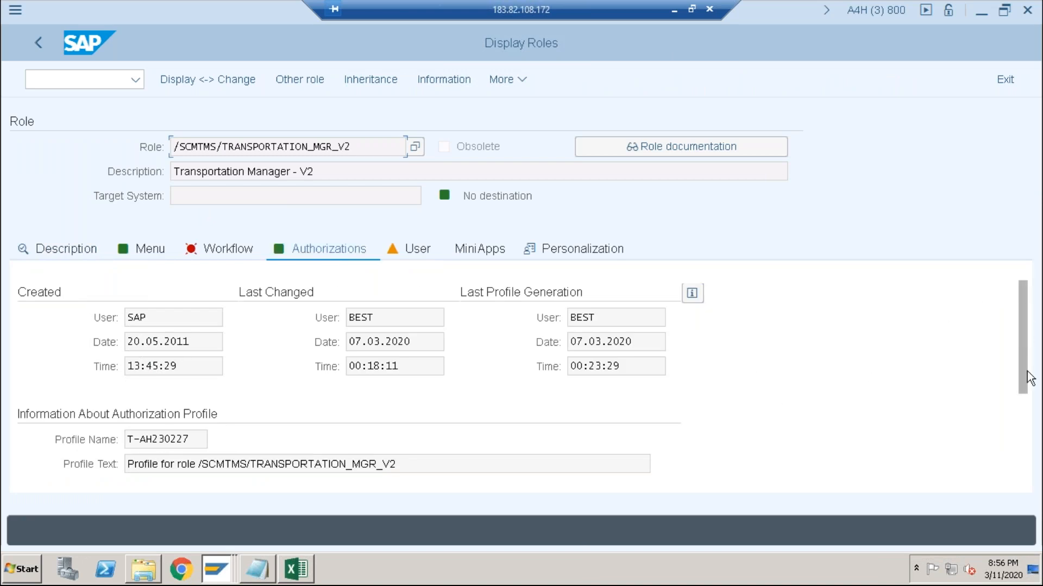
drag(1026, 338, 1032, 472)
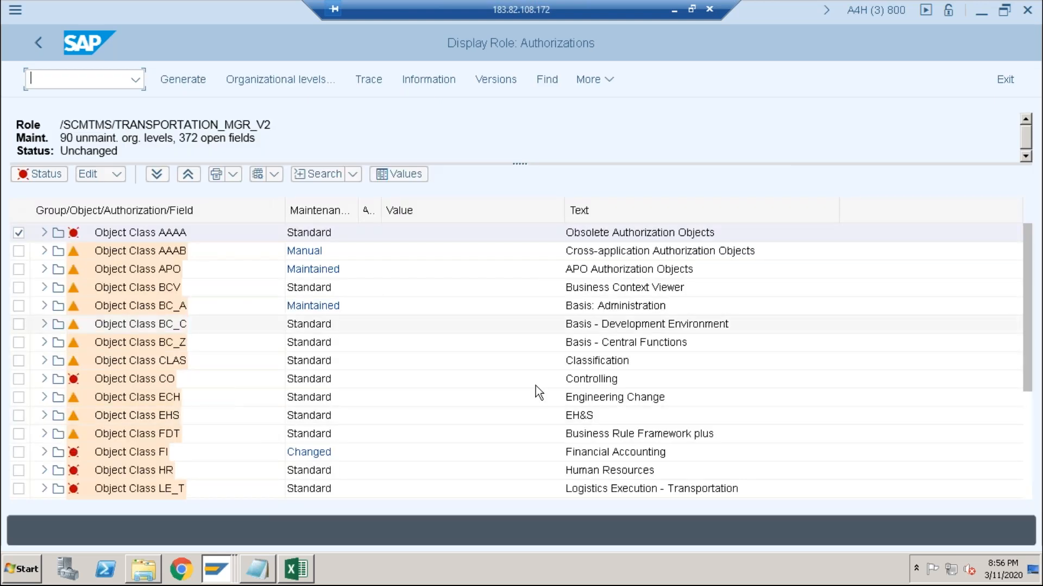
- Find the authorization object S_USER_GRP in the role's authorizations and inspect its activity values
key(ctrl+f)
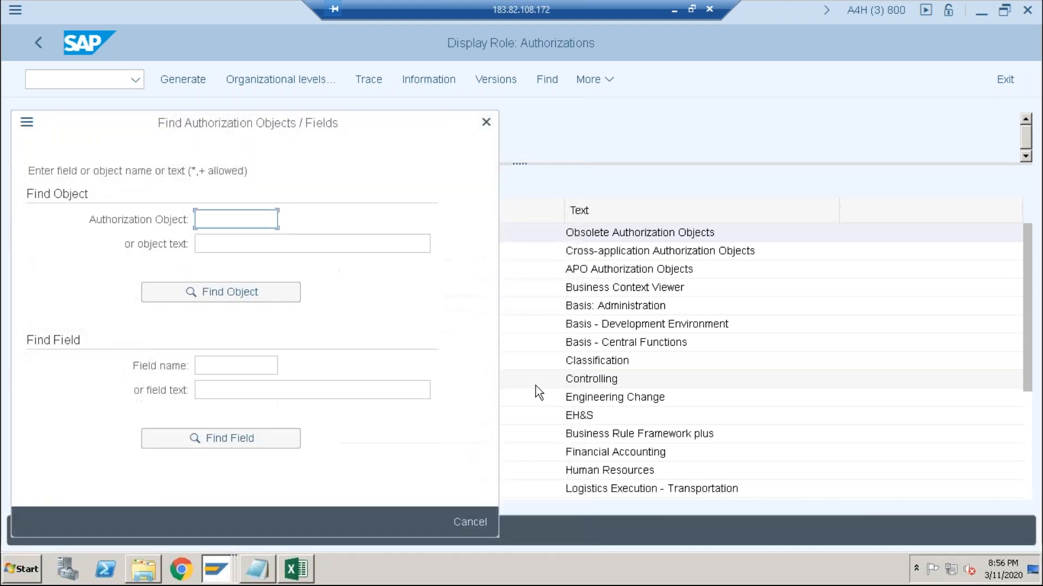
click(228, 222)
text(s_)
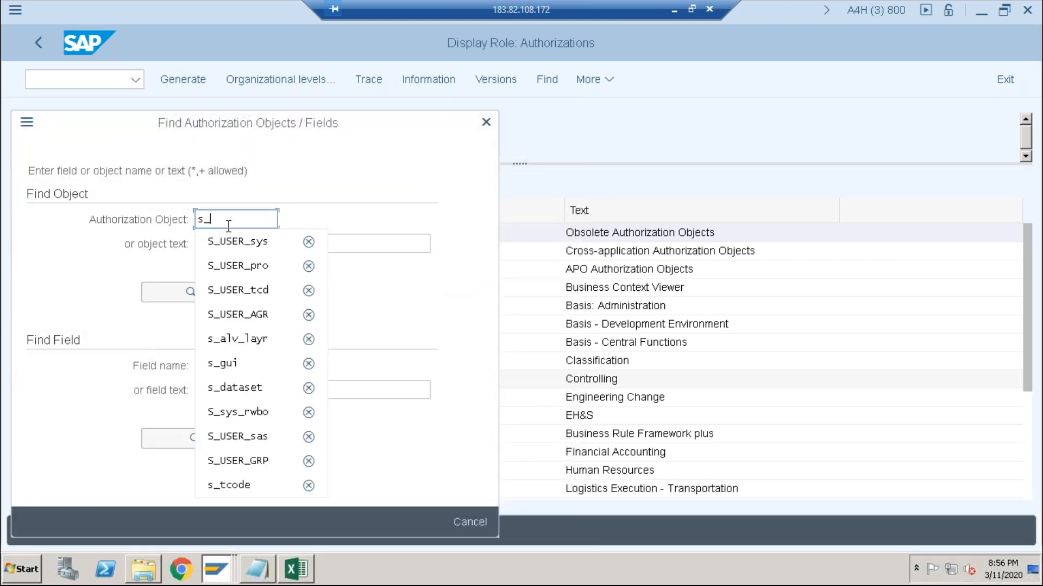
text(user_)
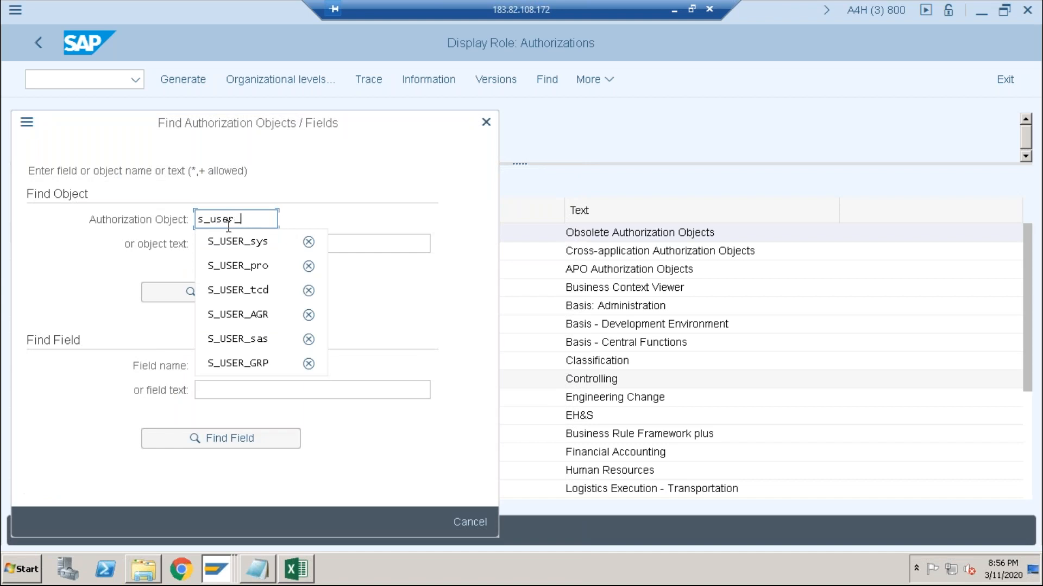
text(gr)
click(227, 243)
click(213, 288)
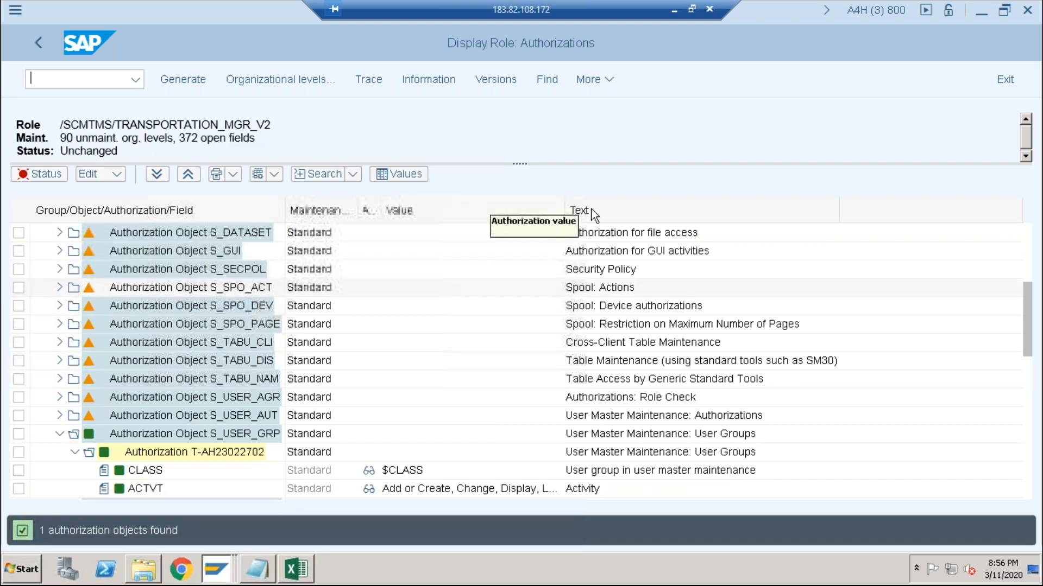
drag(1025, 327, 1022, 365)
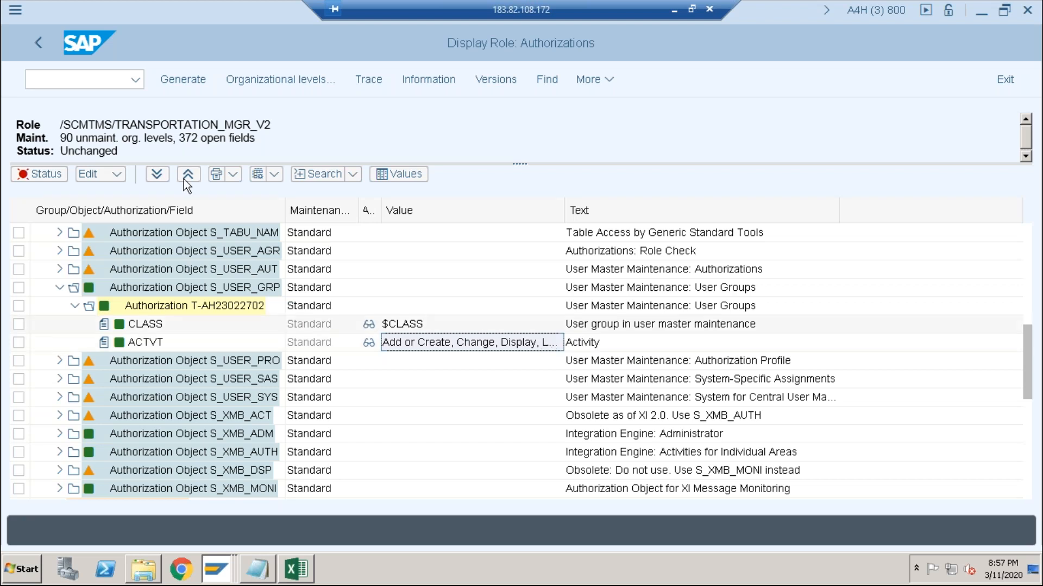
- Leave the role display and the critical authorizations report, returning to the User Information System report tree
click(40, 44)
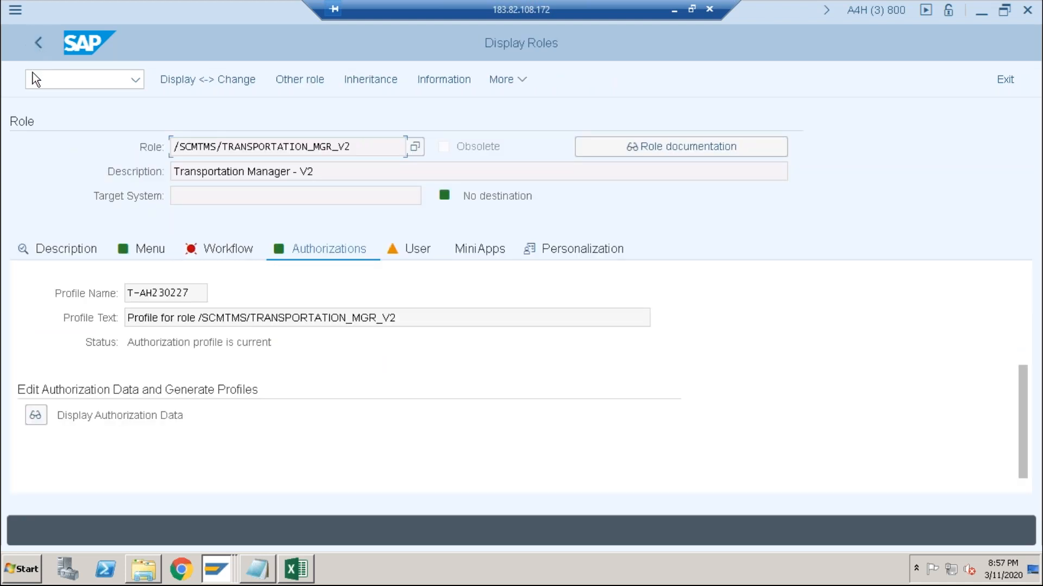
click(34, 41)
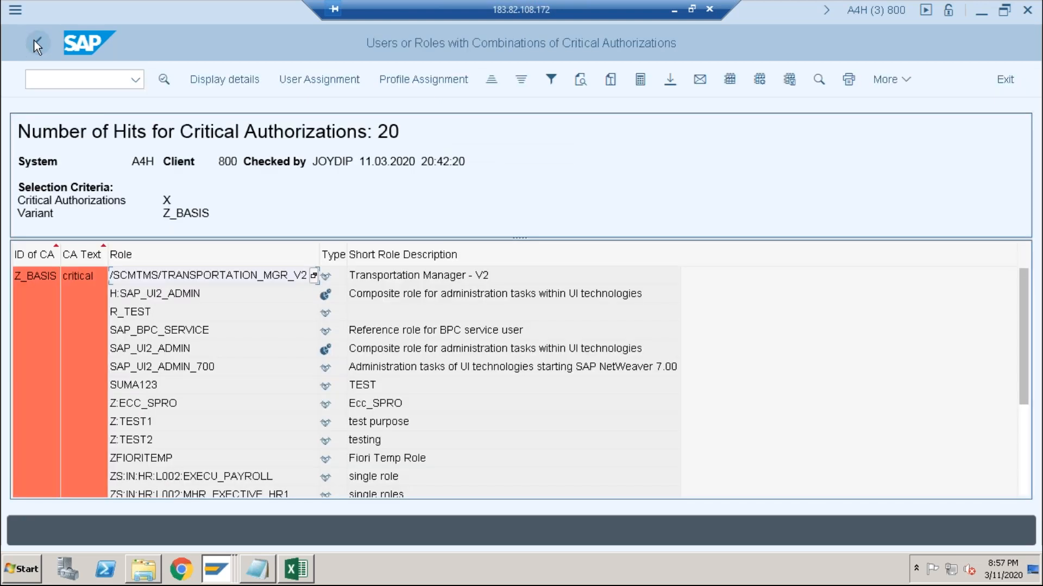
click(34, 40)
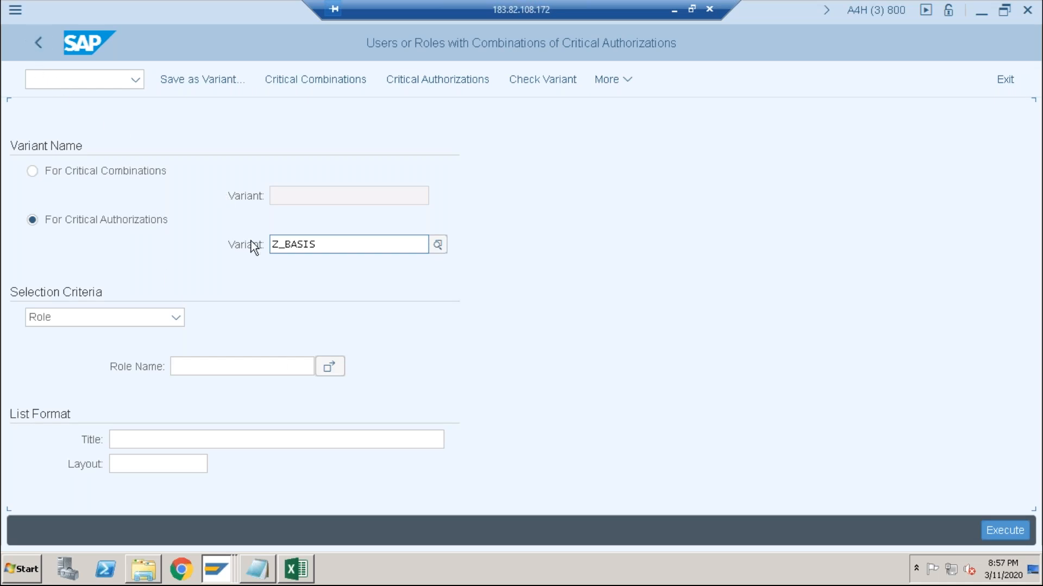
click(36, 48)
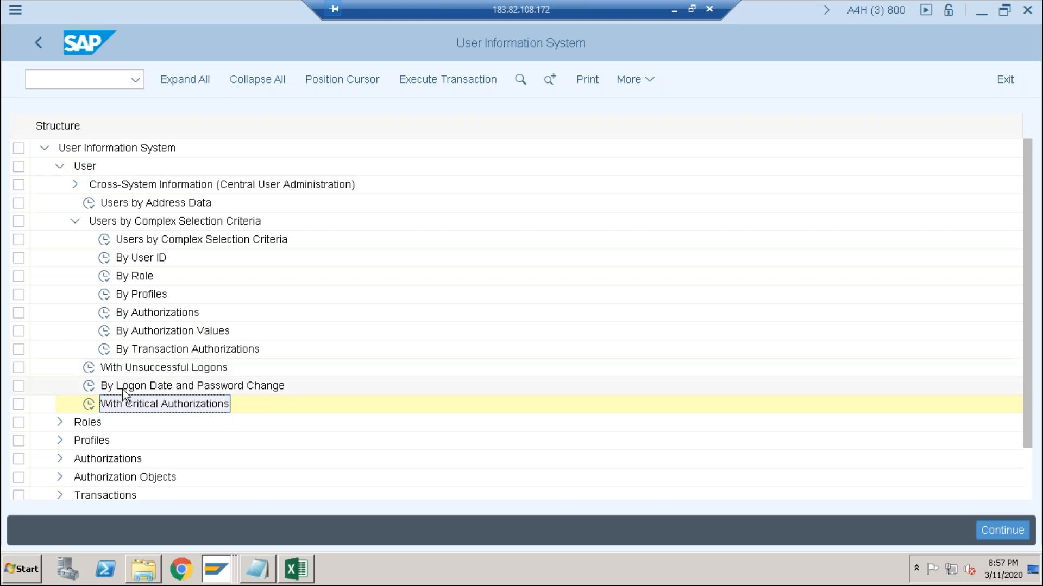
scroll(124, 394, down, 1)
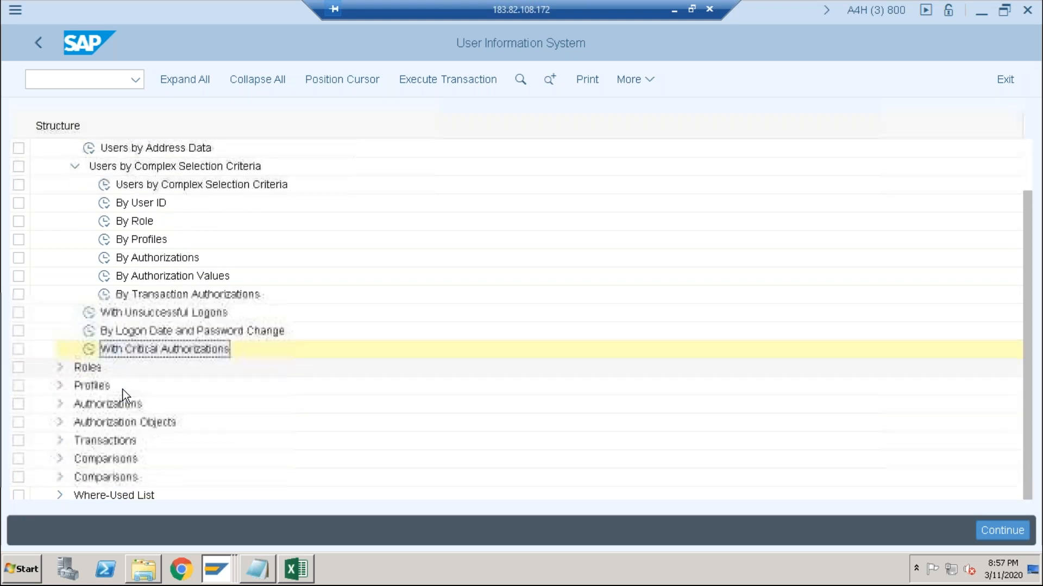
scroll(124, 394, up, 1)
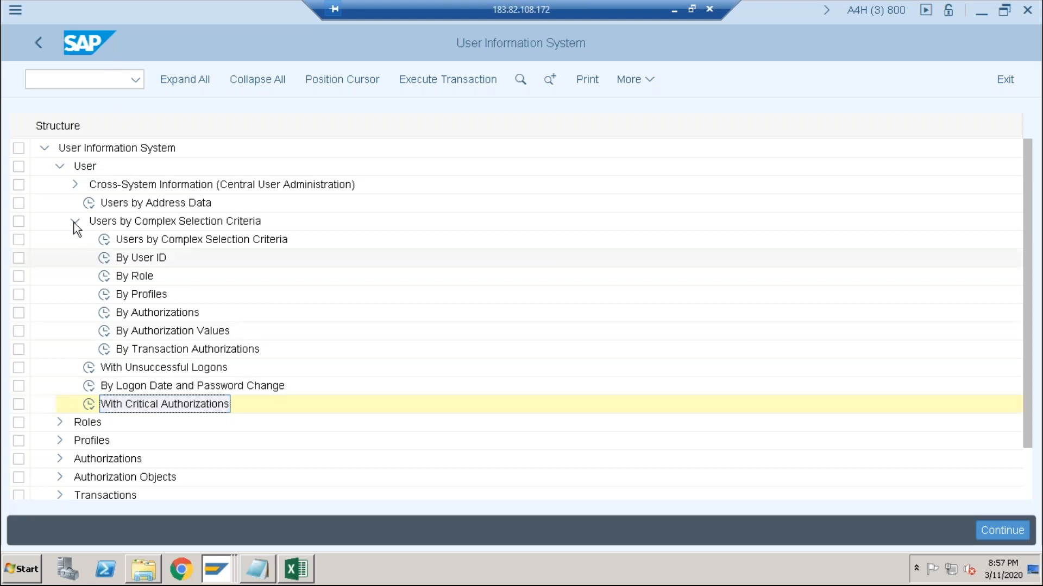
- Reopen the With Critical Authorizations report, set it to For Critical Authorizations and open the critical authorizations maintenance
double_click(93, 413)
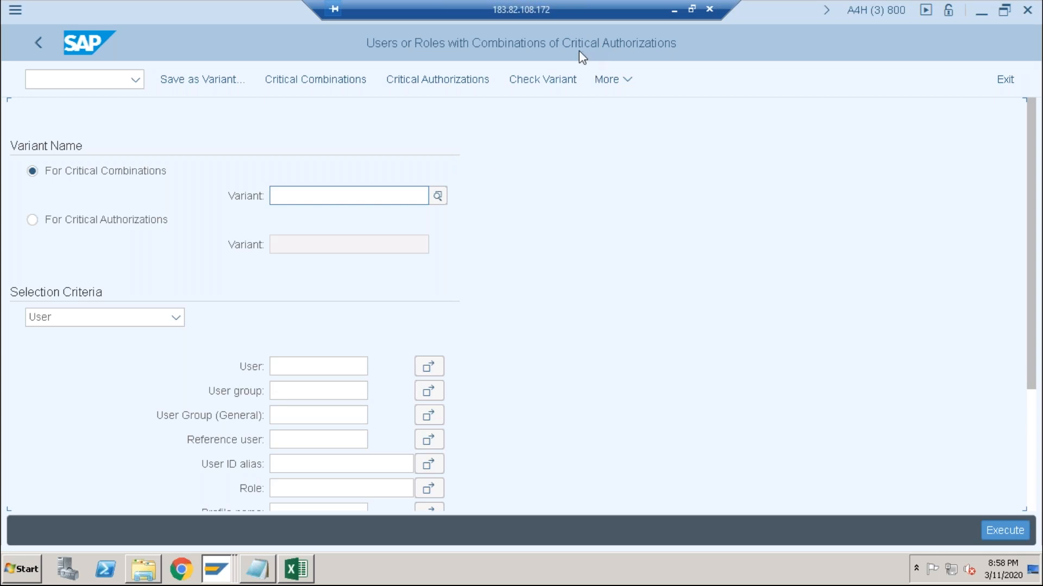
click(331, 207)
click(118, 230)
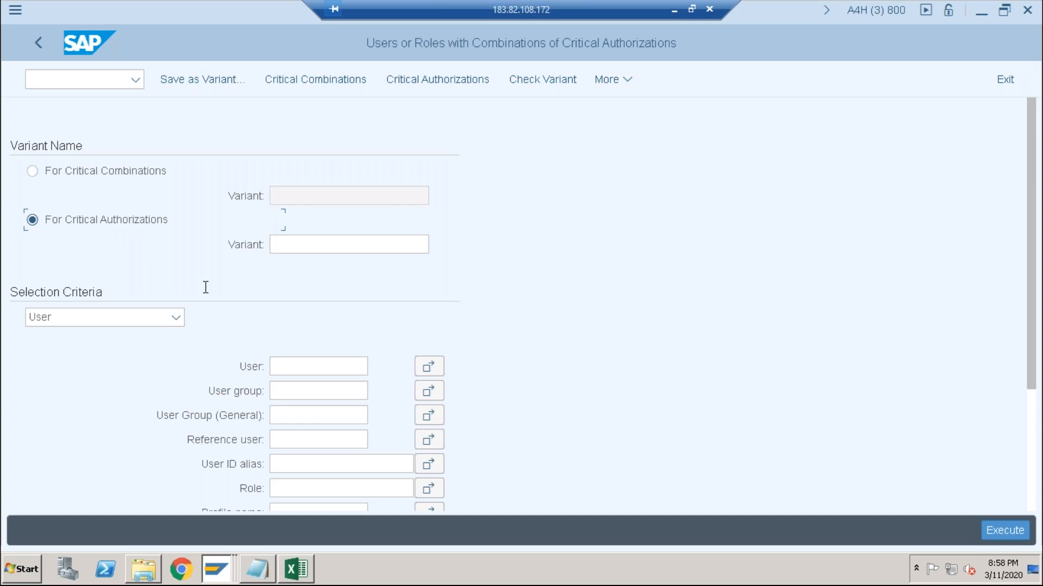
click(433, 84)
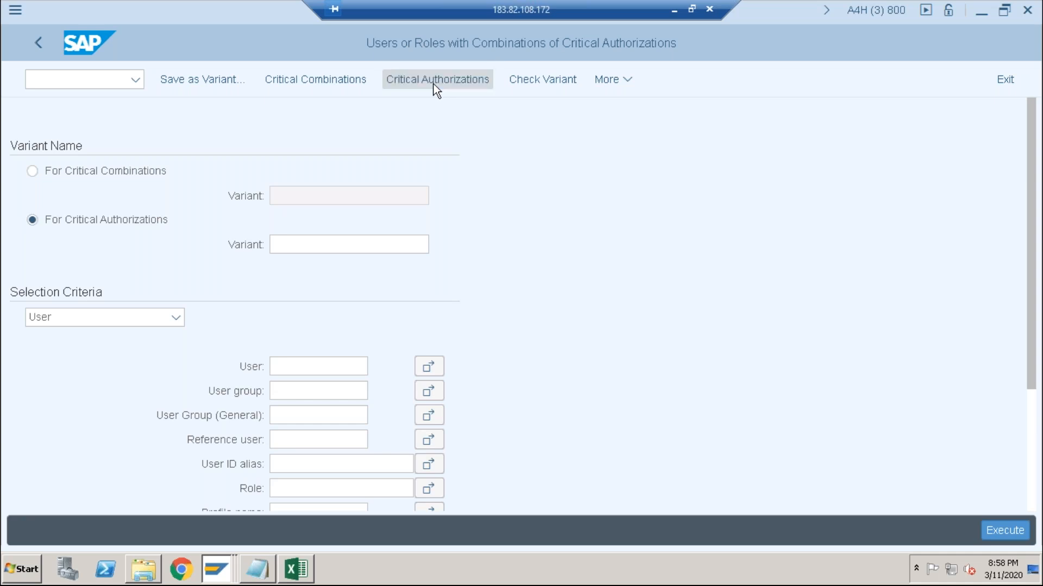